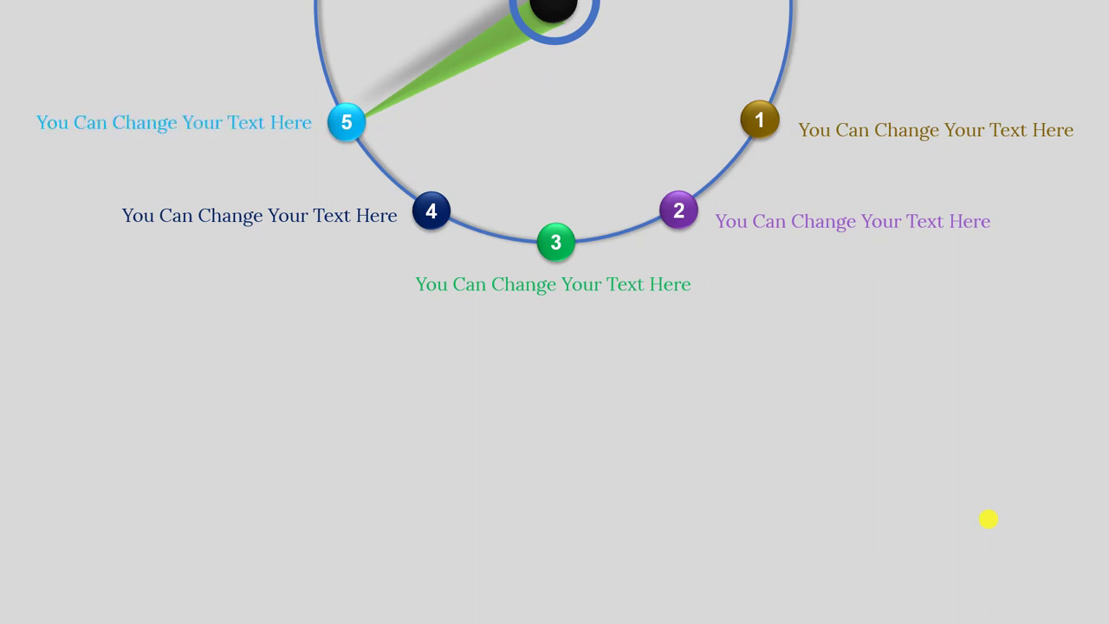
Step: Exit the finished needle-animation preview and return to editing blank slide 2
key("Escape")
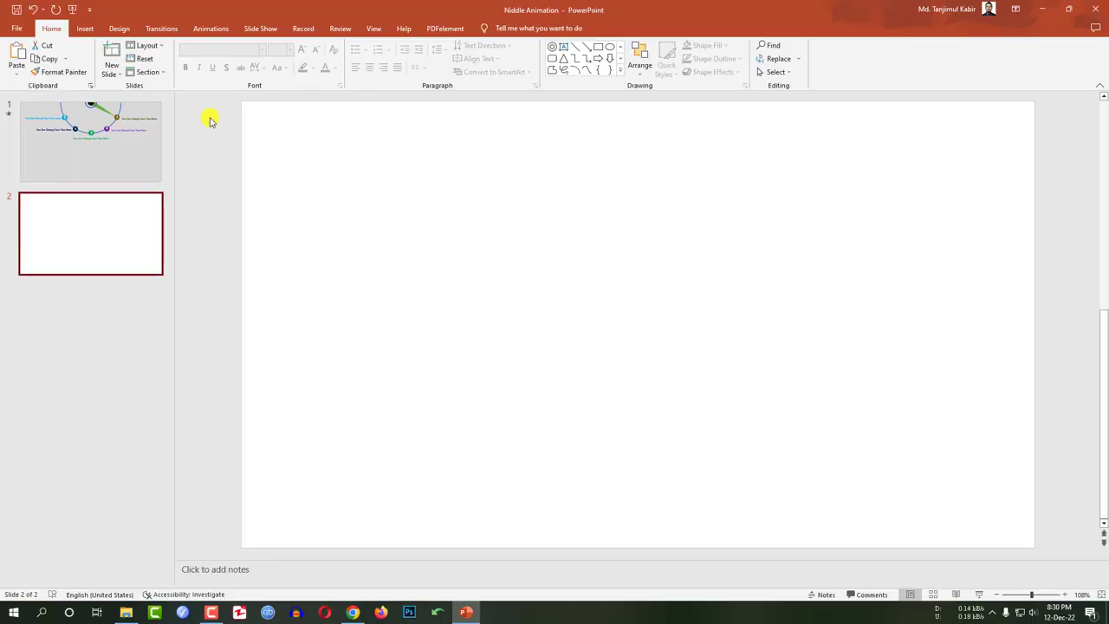
Step: Give slide 2 a solid light grey background fill
left_click(121, 28)
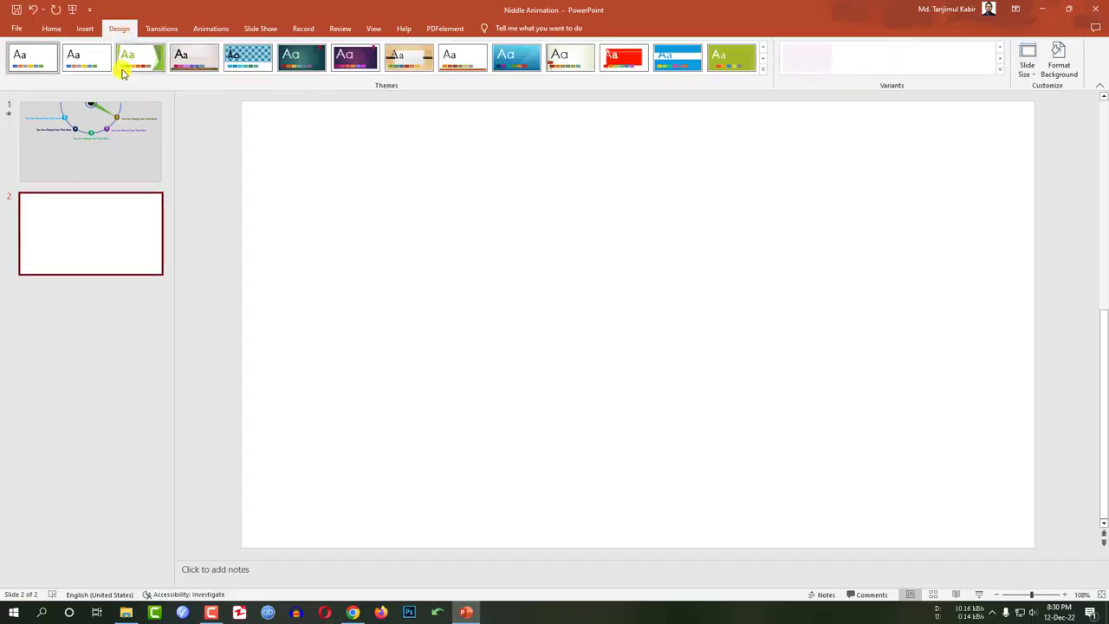
left_click(1064, 69)
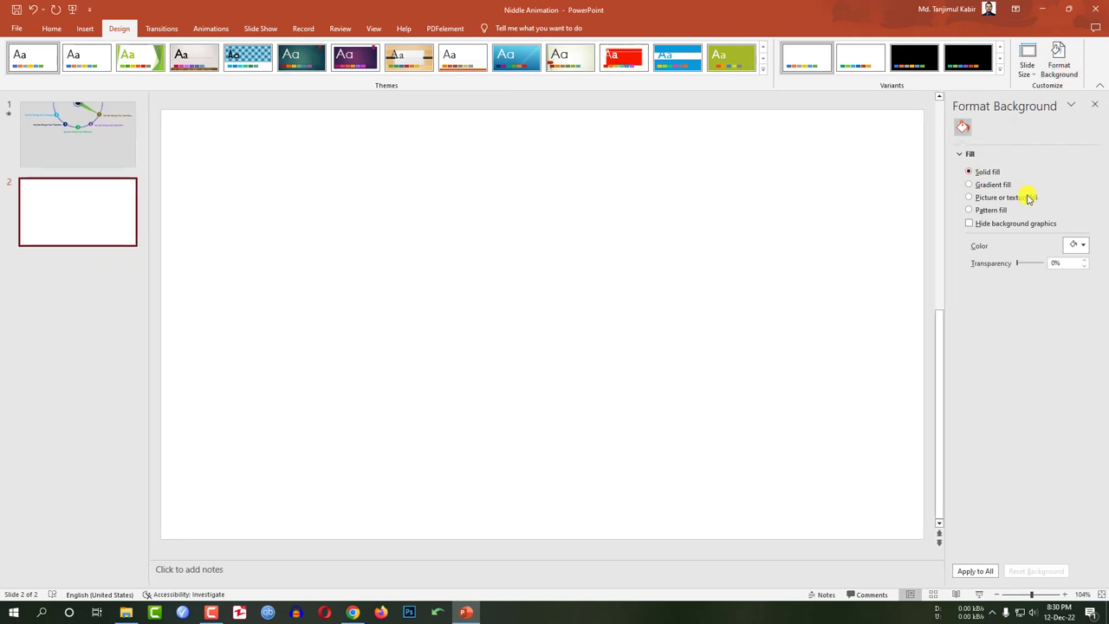
left_click(1075, 244)
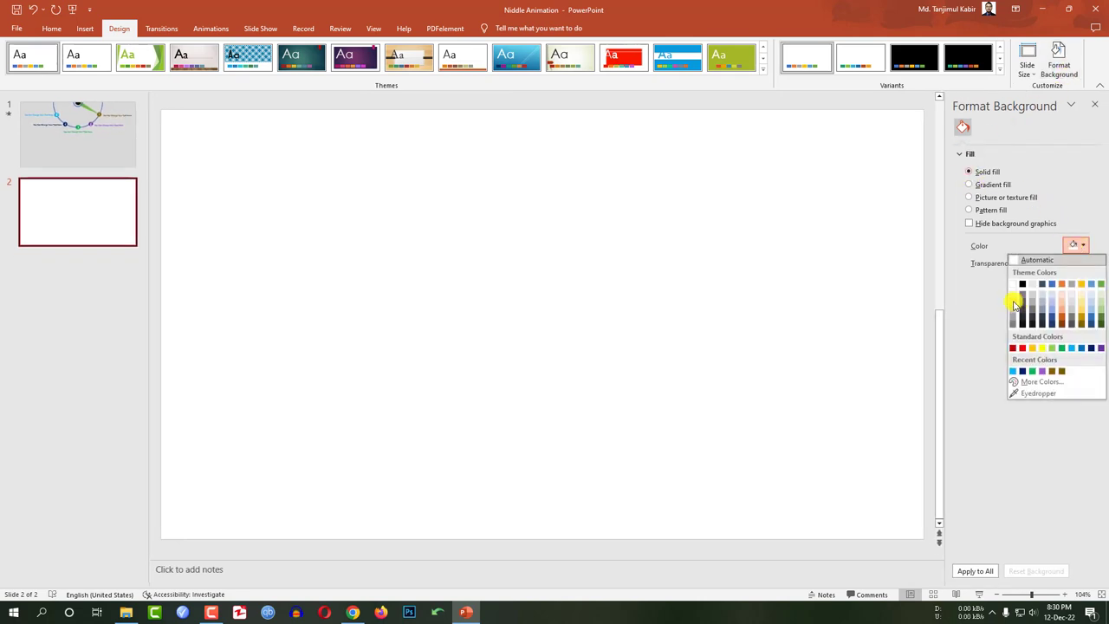
left_click(1015, 302)
Step: Pick the Arc shape from the Home Shapes gallery
left_click(51, 28)
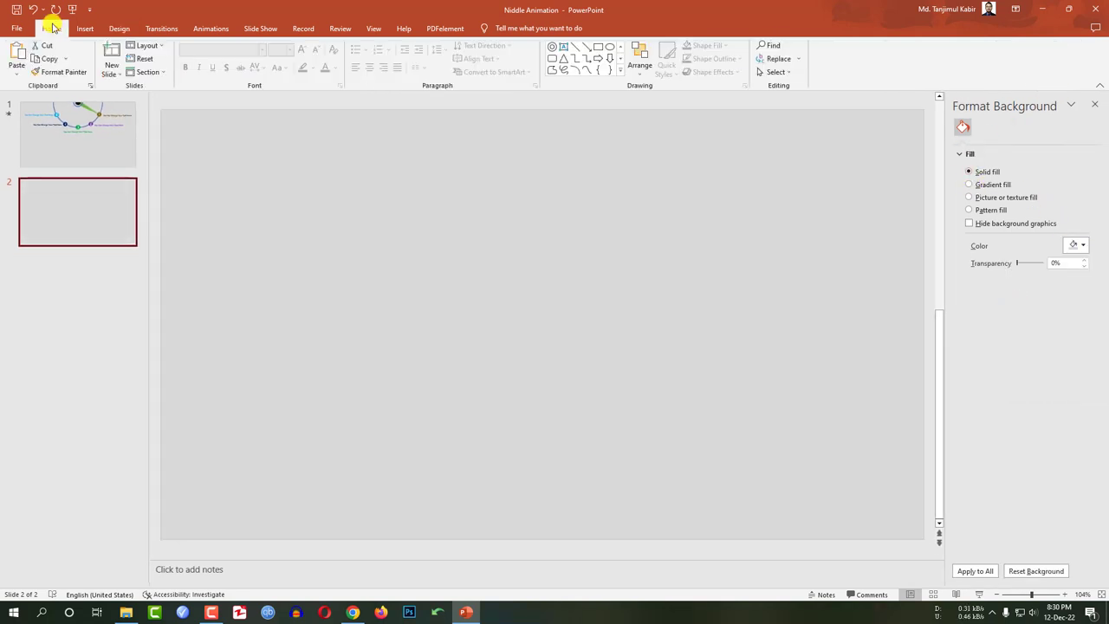
left_click(620, 72)
left_click(574, 72)
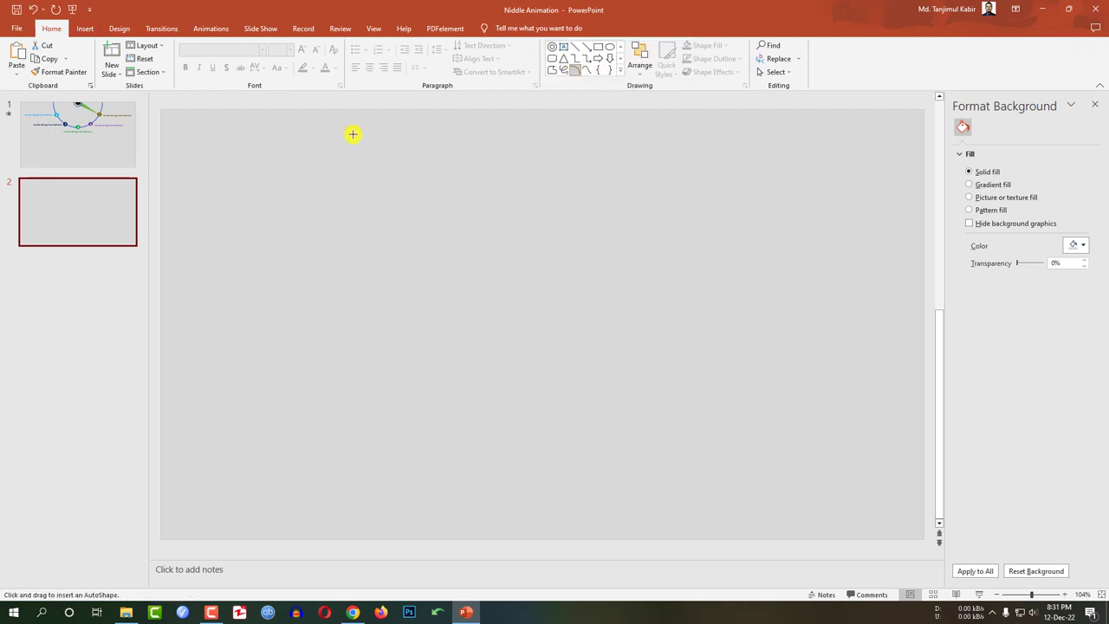
Step: Draw a large blue arc on the slide with a 3 pt outline weight
mouse_move(345, 121)
left_mouse_down()
mouse_move(580, 497)
mouse_move(627, 543)
left_mouse_up()
left_click(461, 58)
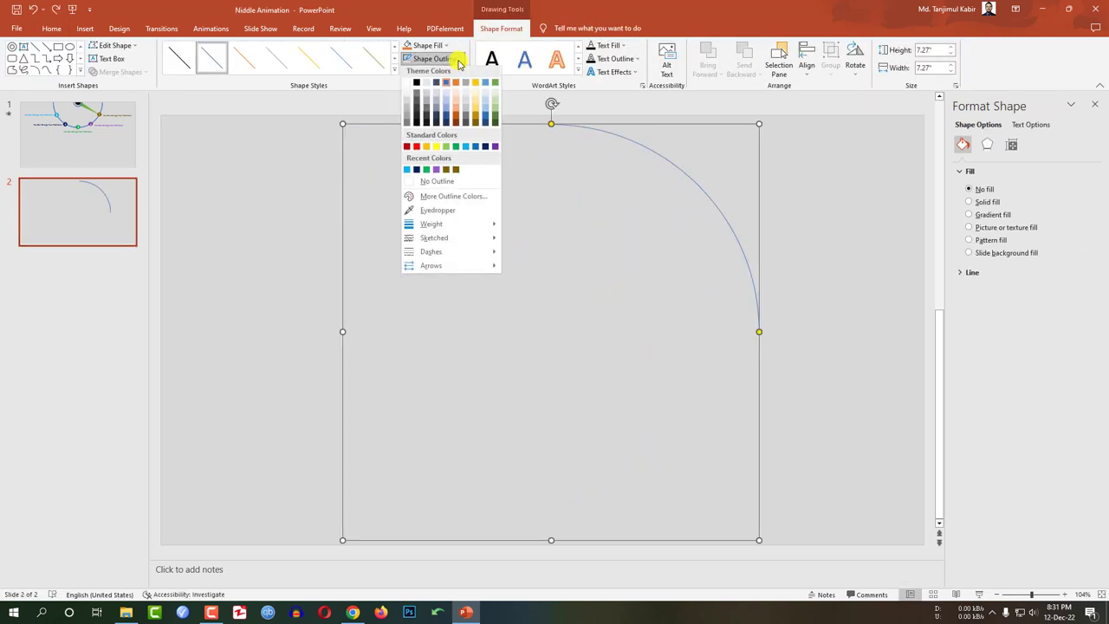
mouse_move(433, 226)
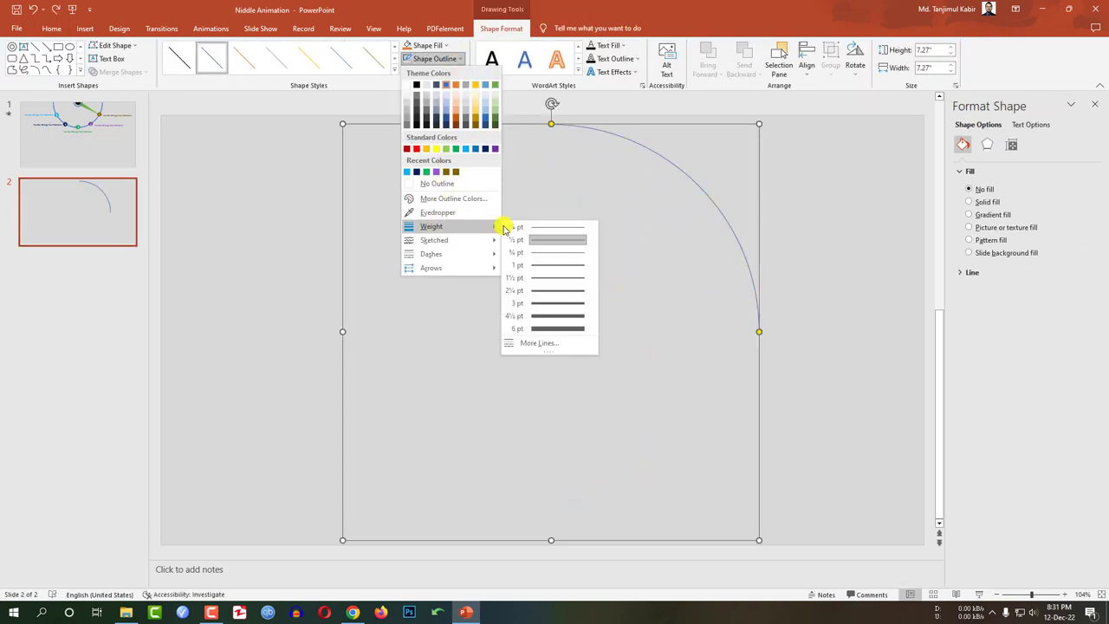
left_click(551, 304)
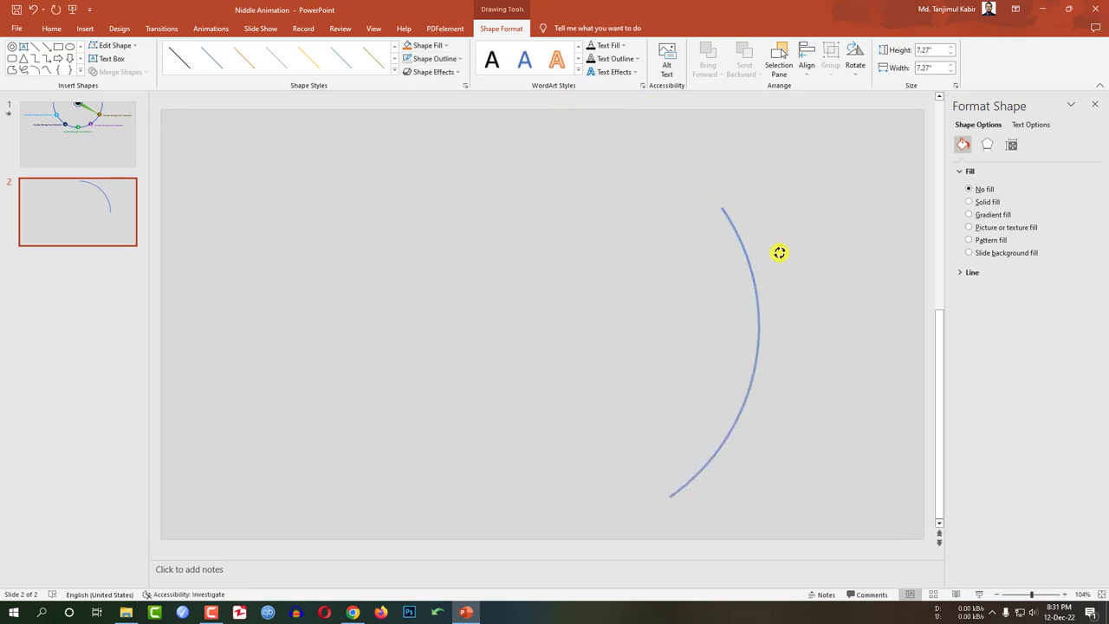
Step: Rotate the arc and stretch both ends into a downward-curving semicircle
left_click_drag(552, 102, 676, 404)
left_click_drag(391, 289, 340, 152)
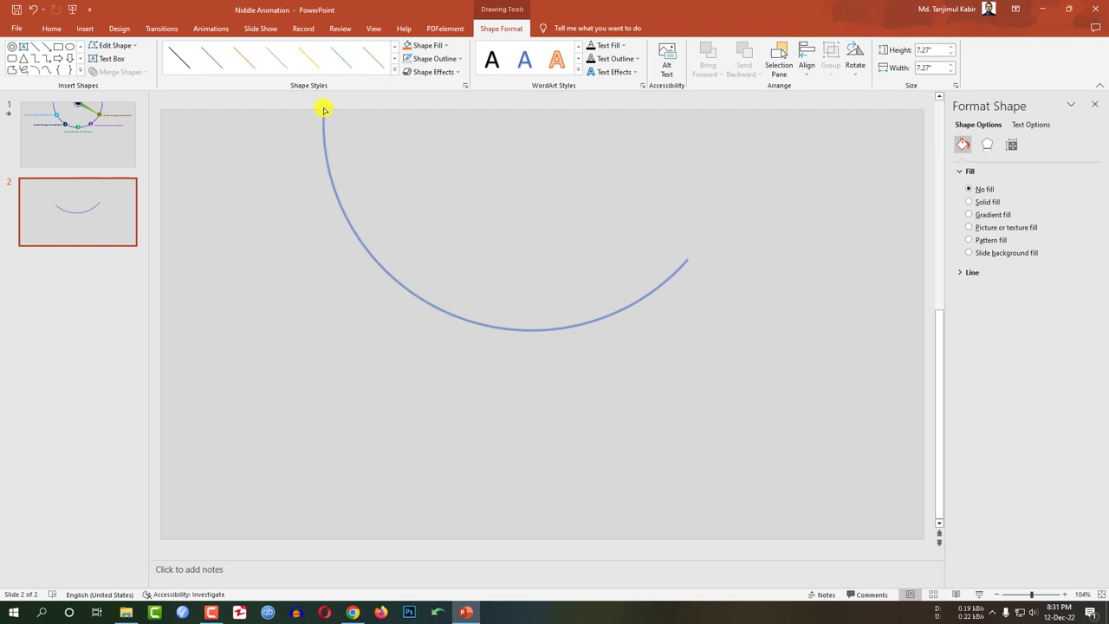
left_click_drag(681, 265, 739, 110)
left_click(61, 32)
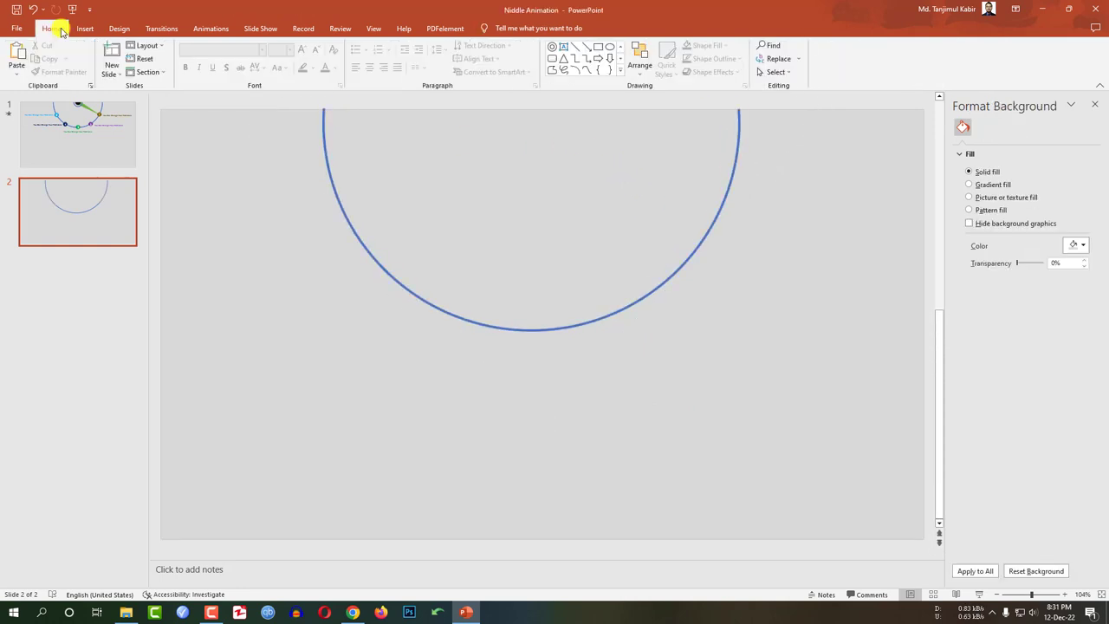
Step: Draw a slim isosceles triangle at the semicircle's centre with no outline and light green fill
left_click(620, 72)
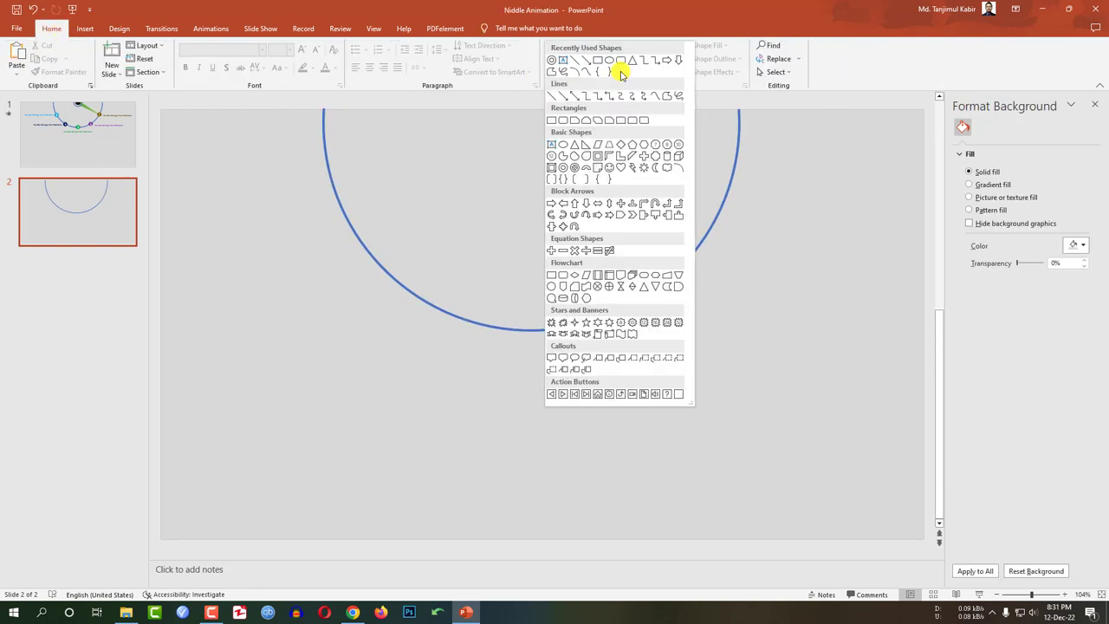
left_click(574, 145)
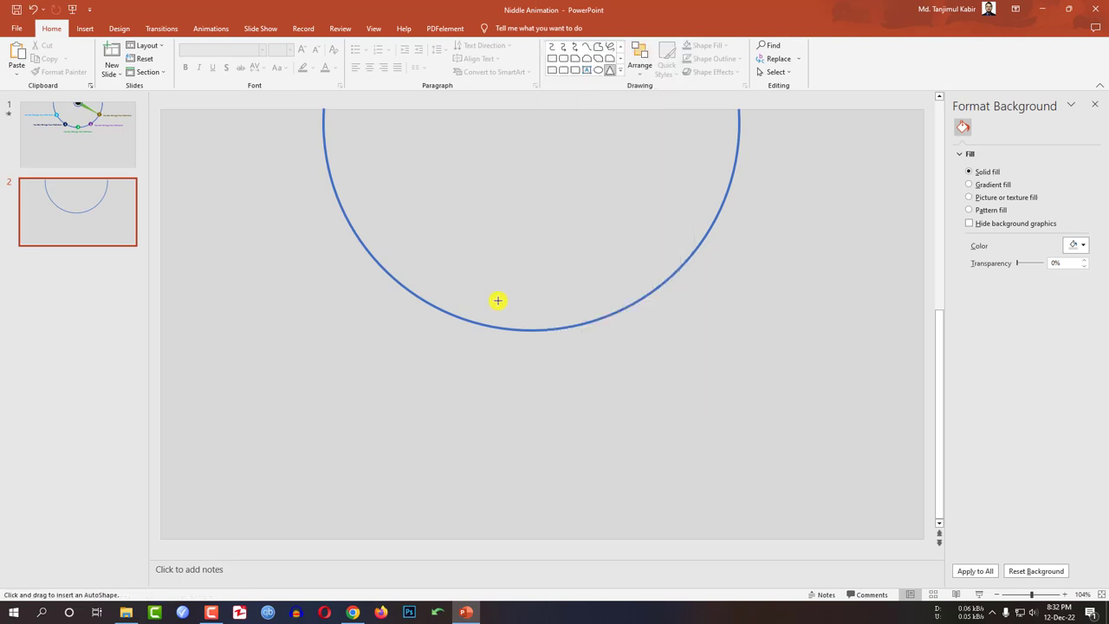
mouse_move(512, 213)
left_mouse_down()
mouse_move(542, 379)
mouse_move(536, 349)
left_mouse_up()
left_click(457, 58)
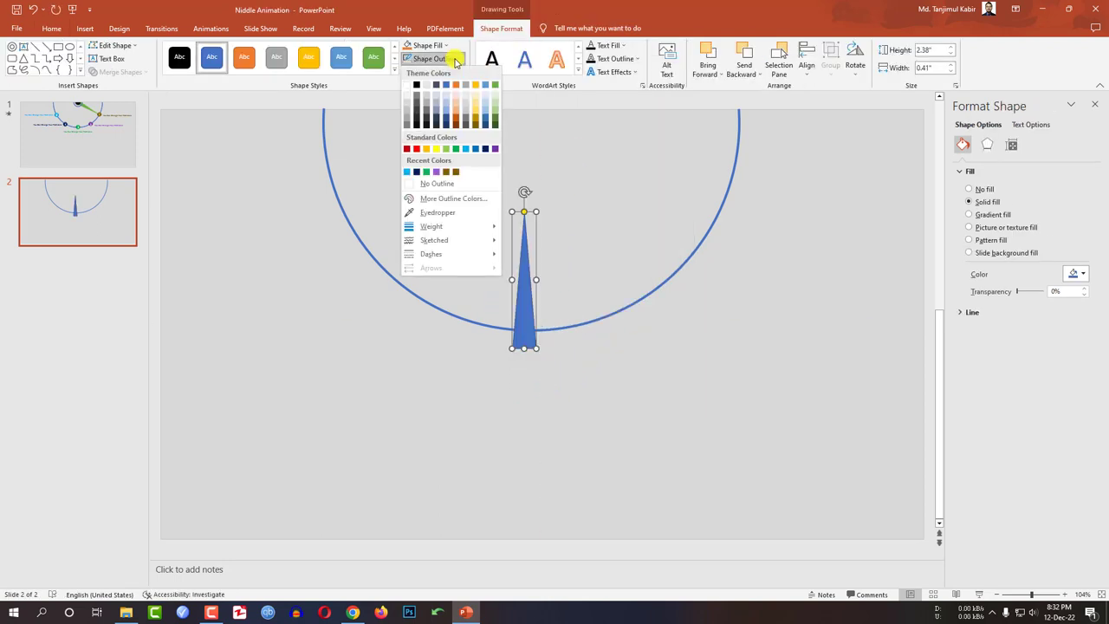
left_click(437, 183)
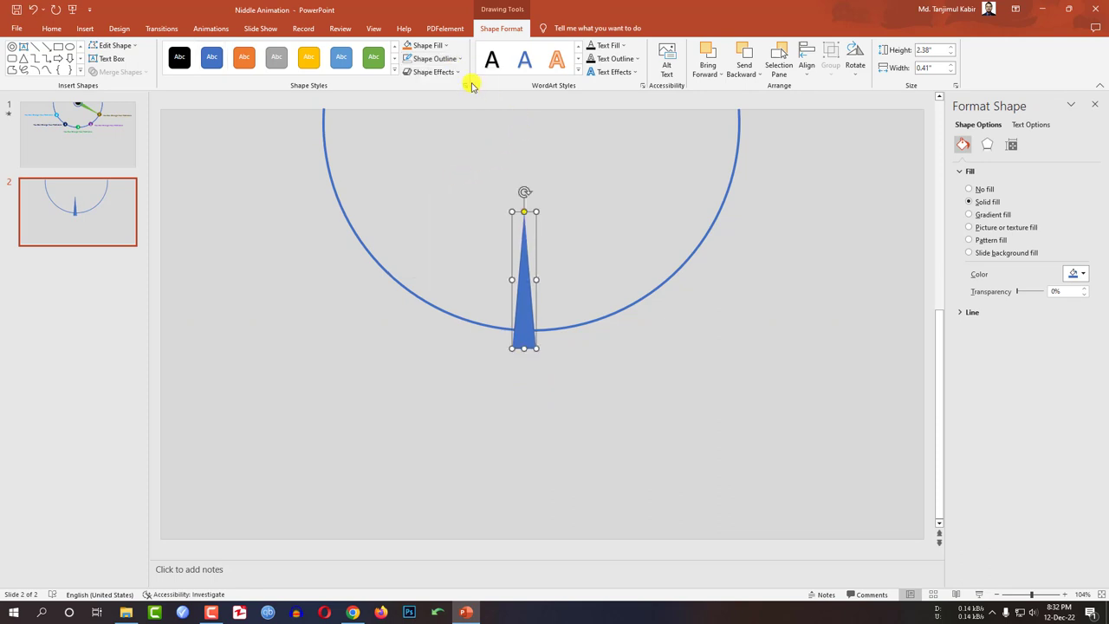
left_click(427, 45)
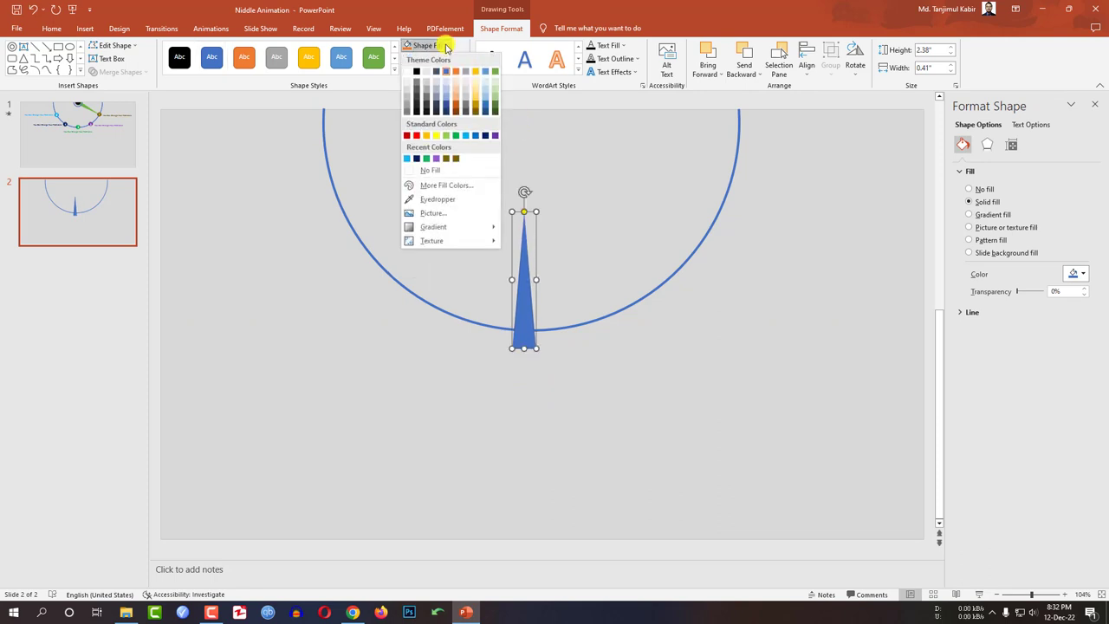
left_click(448, 136)
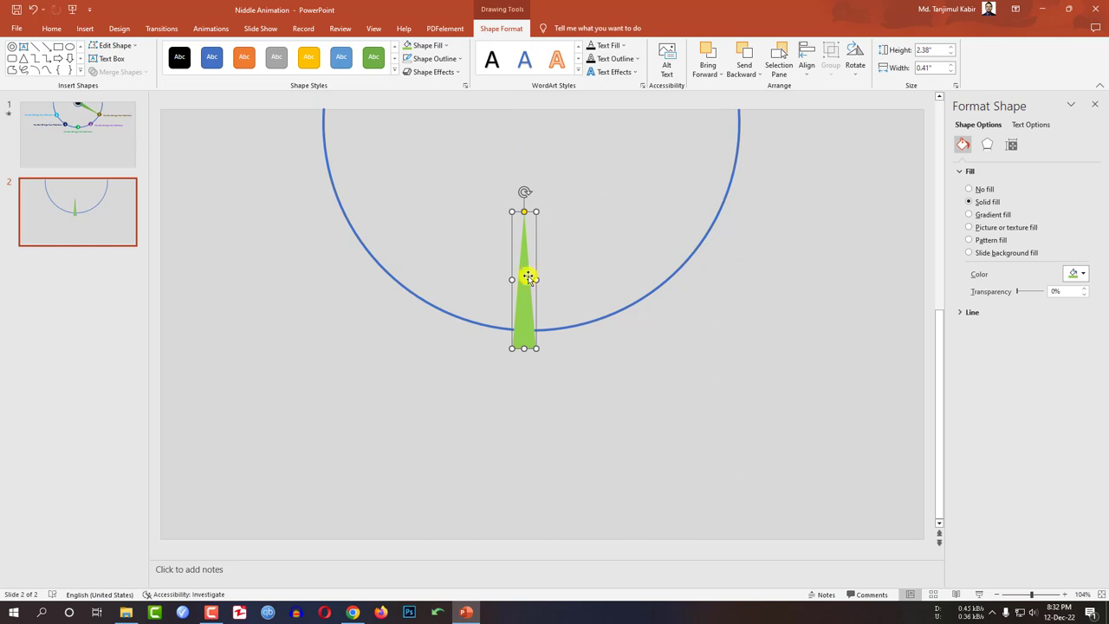
Step: Flip the triangle to point down, place it at the arc's bottom, and duplicate it
left_click(855, 57)
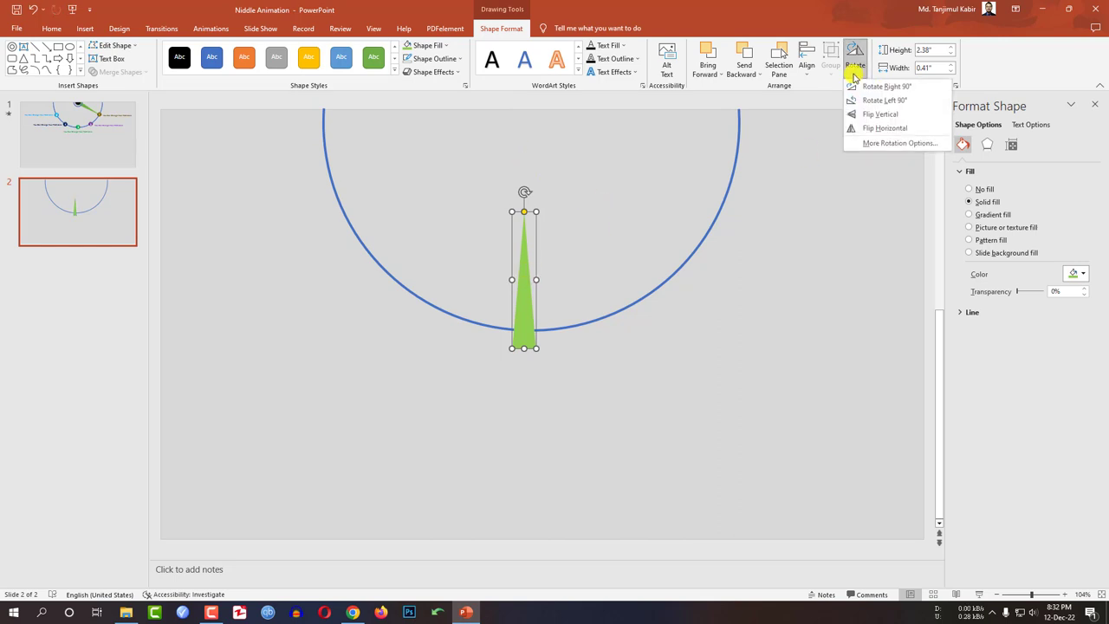
left_click(885, 115)
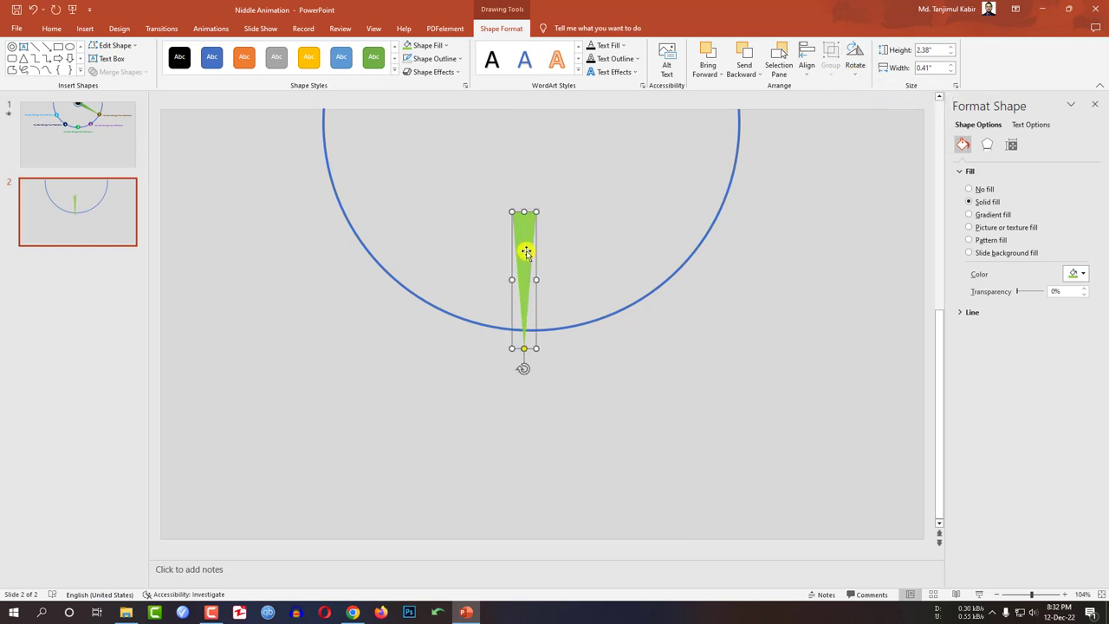
mouse_move(525, 242)
left_mouse_down()
mouse_move(534, 153)
mouse_move(519, 146)
left_mouse_up()
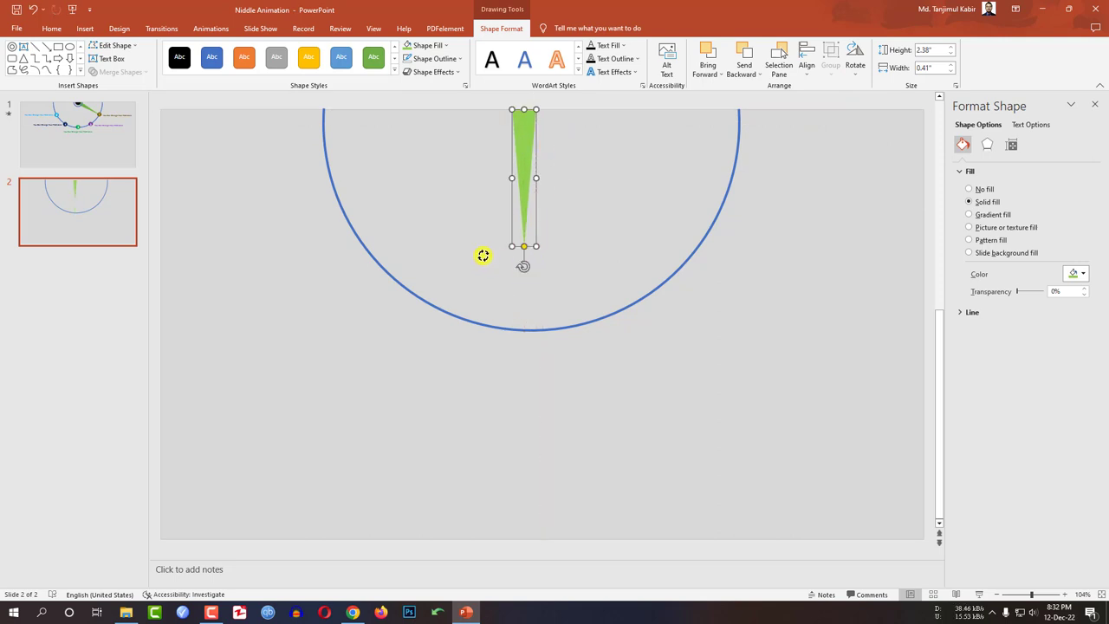
left_click_drag(483, 255, 527, 231)
left_click_drag(525, 144, 526, 290)
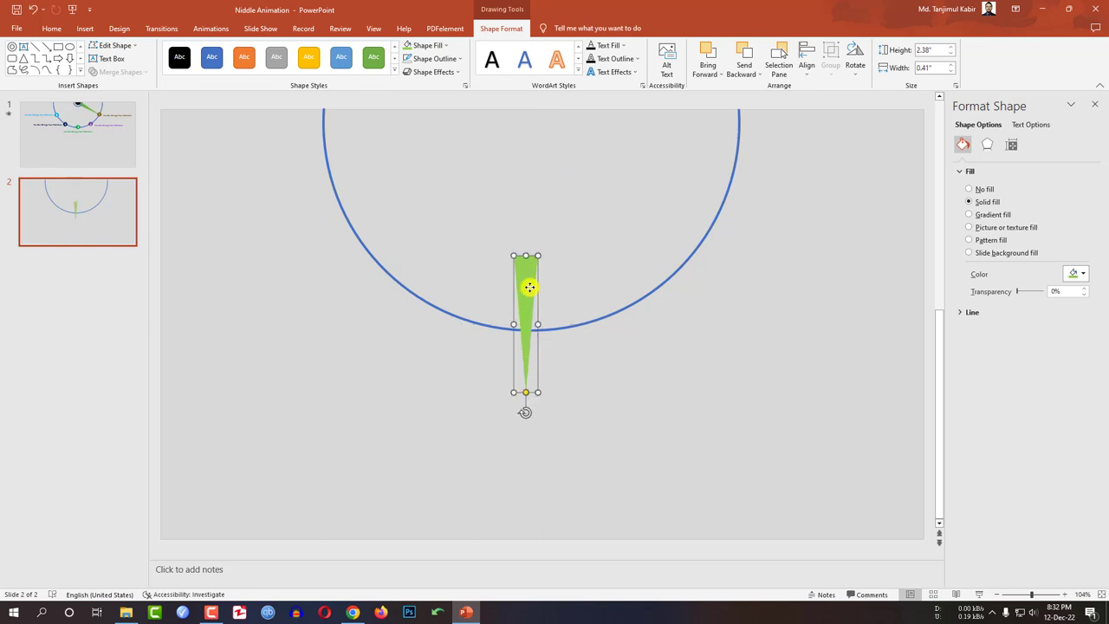
key("ctrl+d")
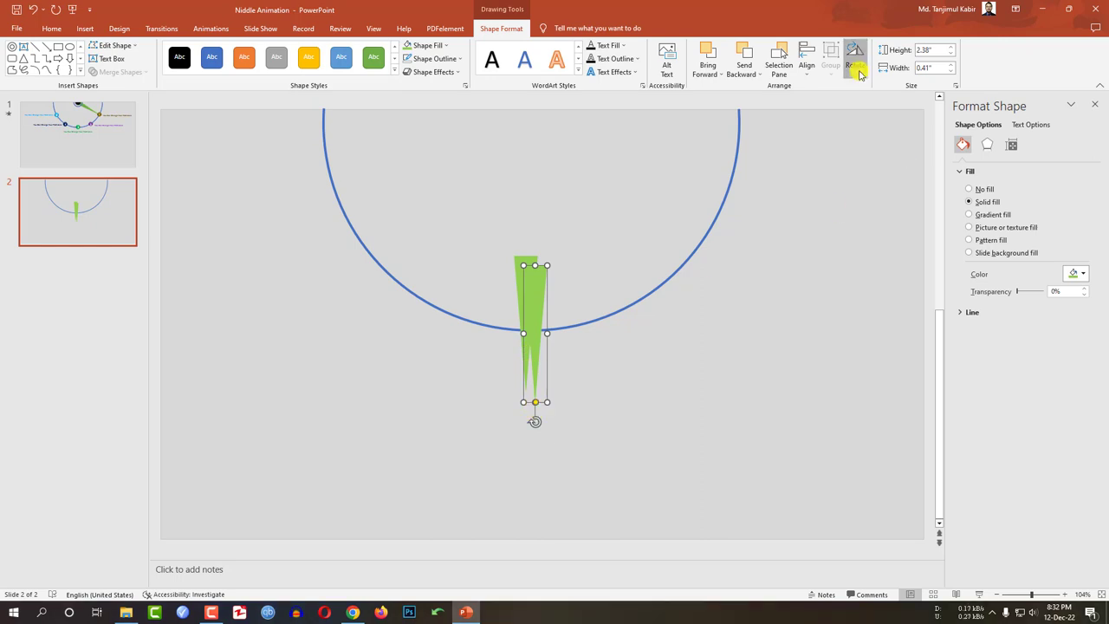
Step: Flip the copy upward with no fill, group it with the green triangle, and raise the group
left_click(855, 59)
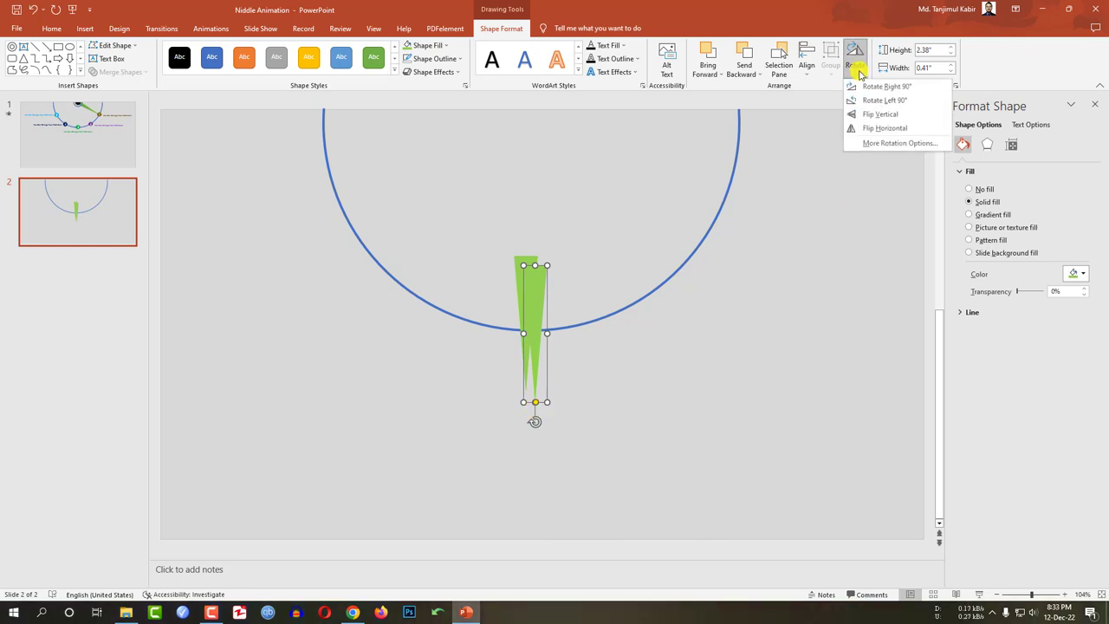
left_click(875, 118)
left_click_drag(550, 384, 528, 234)
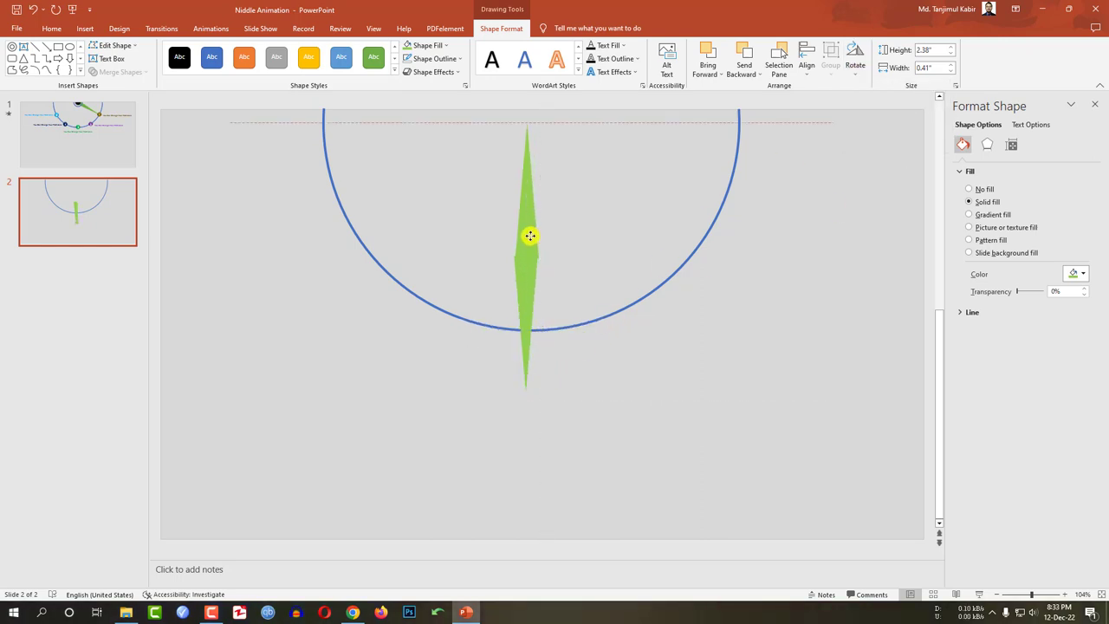
left_click(444, 47)
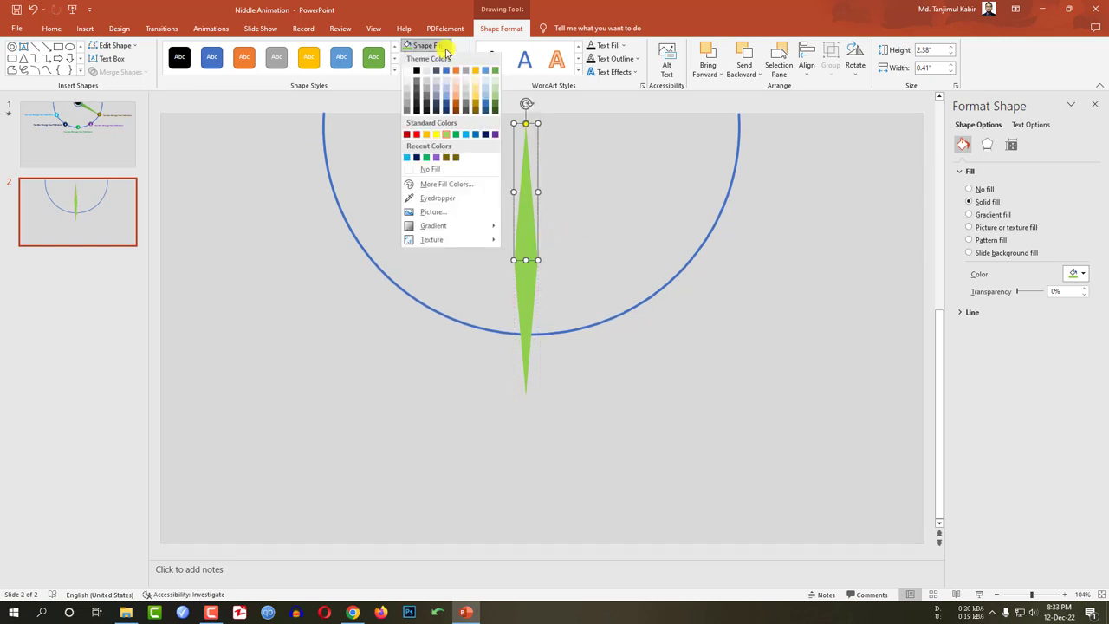
left_click(434, 171)
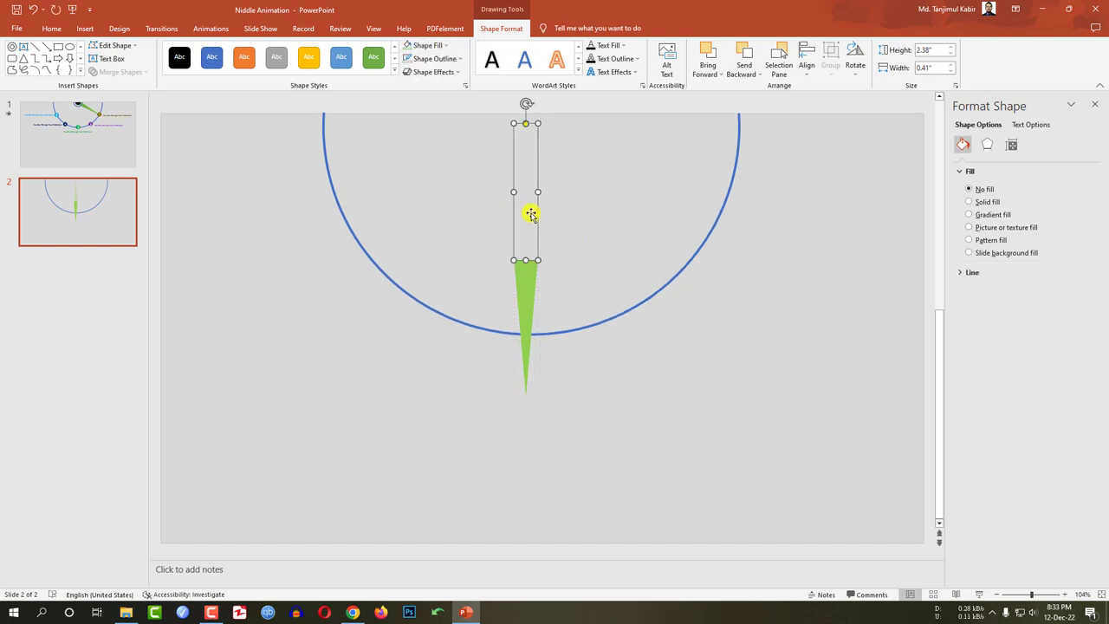
left_click(534, 300, "shift")
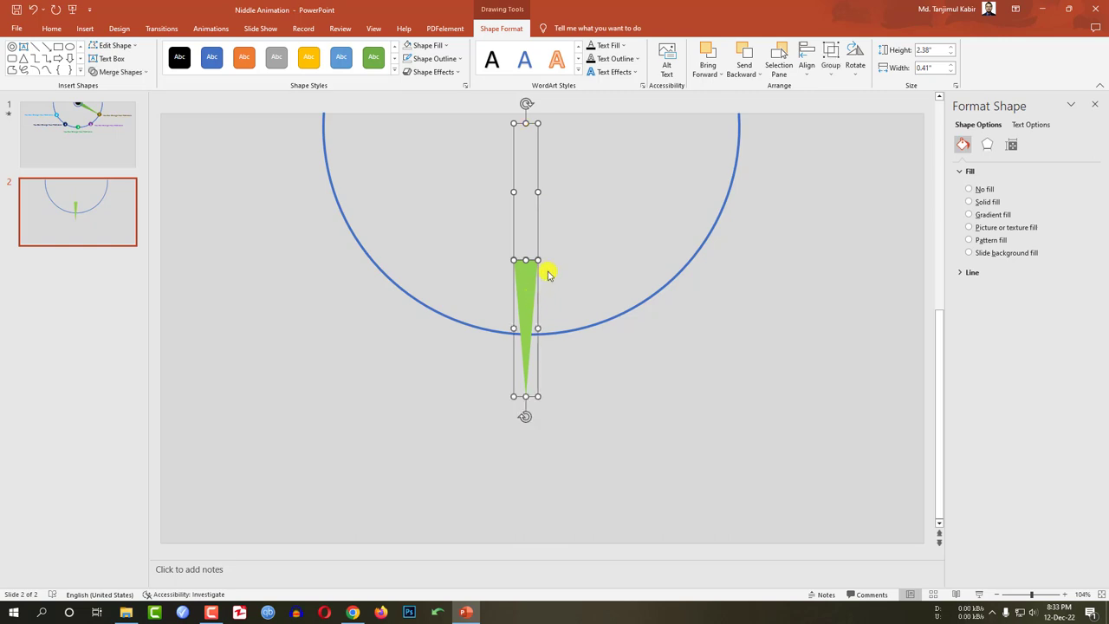
key("ctrl+g")
left_click_drag(527, 292, 535, 136)
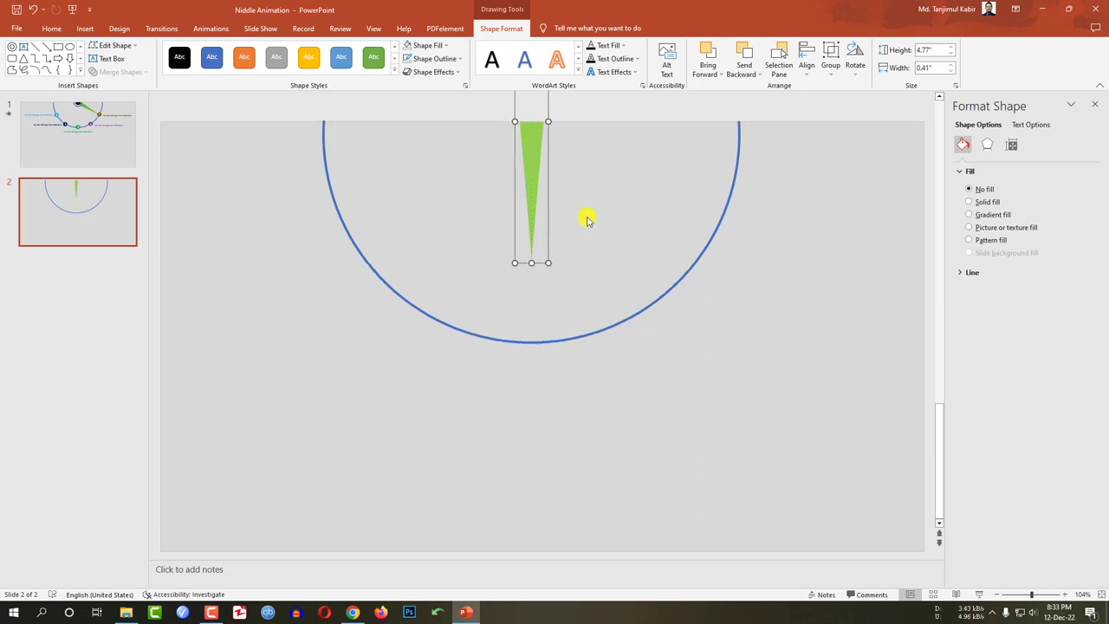
Step: Undo the needle's accidental tilt and lengthen it down to the arc's lowest point
scroll(602, 215, "down", 3)
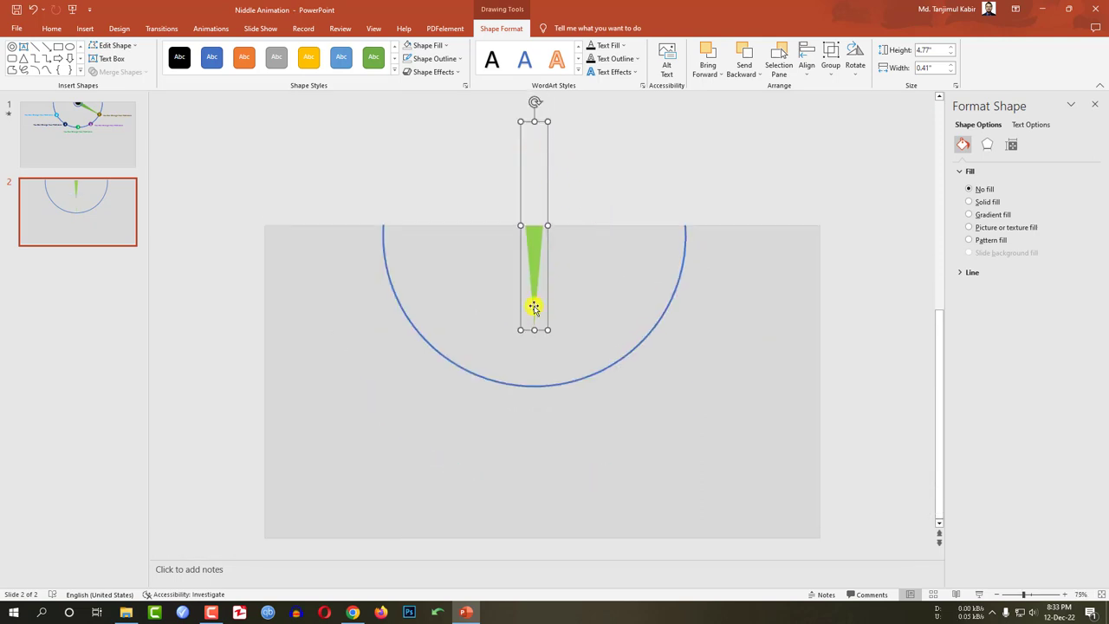
left_click_drag(535, 103, 495, 112)
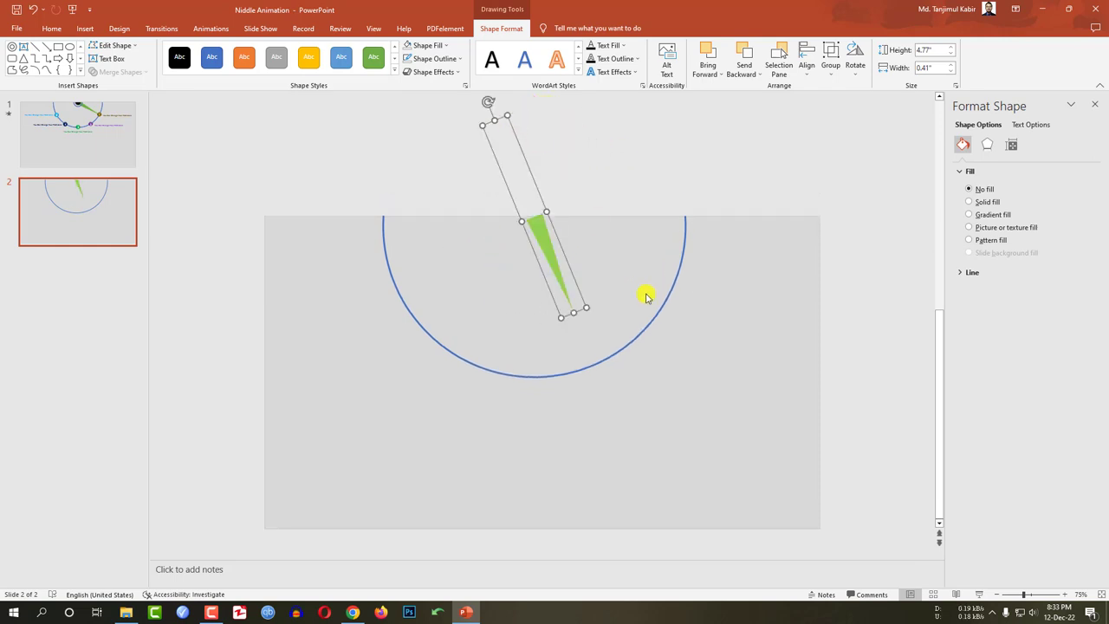
key("ctrl+z")
mouse_move(534, 330)
left_mouse_down()
mouse_move(543, 381)
mouse_move(540, 309)
left_mouse_up()
scroll(540, 293, "down", 1)
Step: Apply a beveled 3D Shape Effects preset to the green needle
left_click(540, 293)
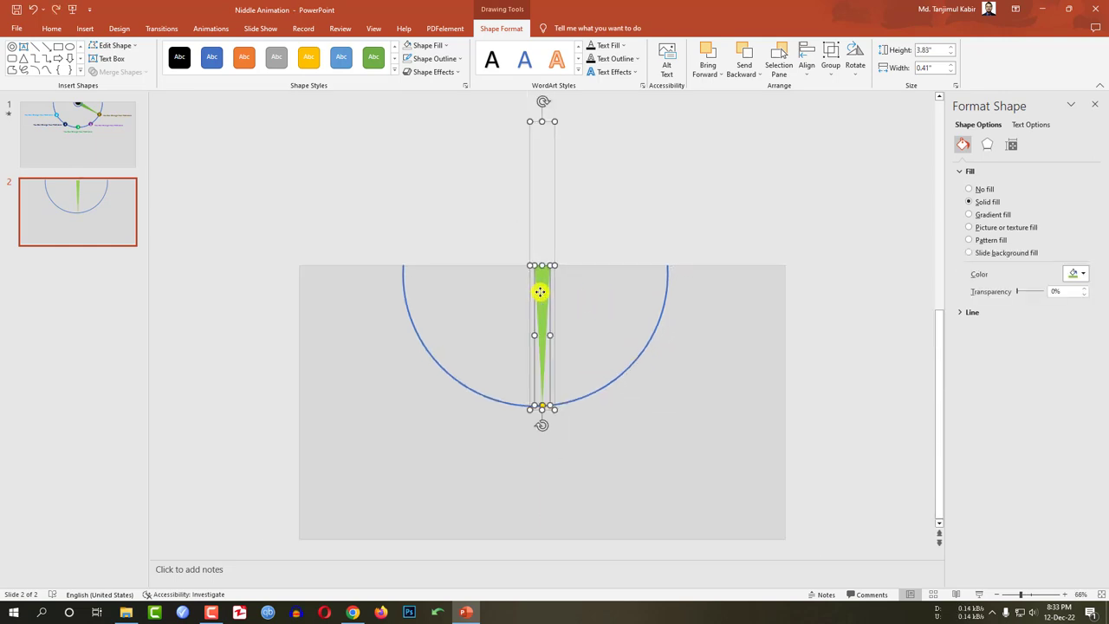
left_click(449, 72)
mouse_move(450, 96)
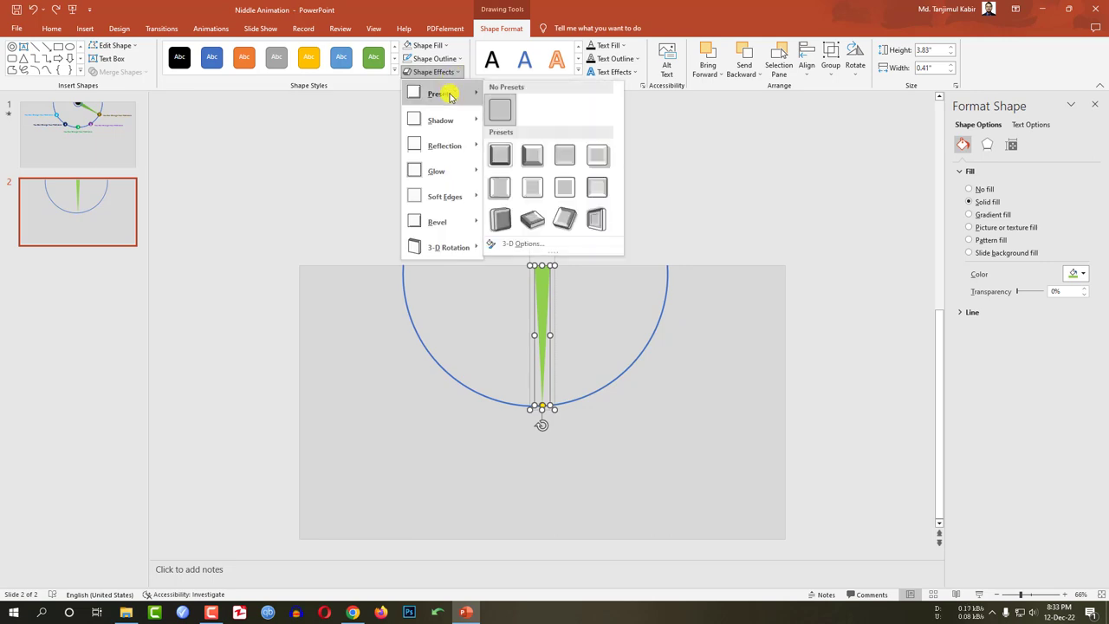
left_click(534, 161)
left_click(702, 253)
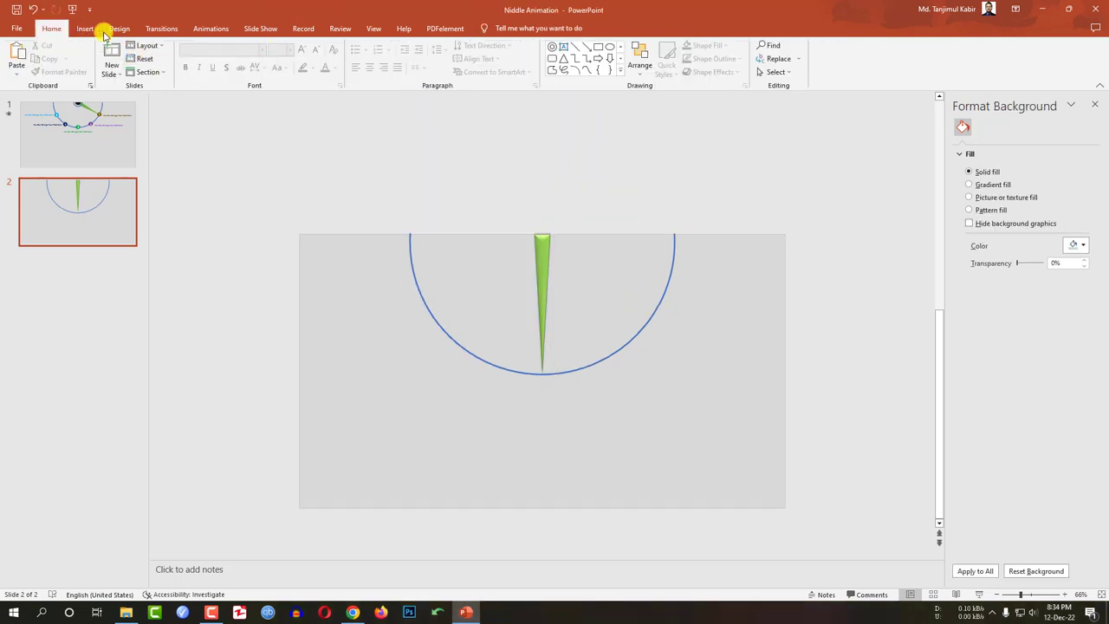
Step: Draw a small circle on the needle's top with no outline, dark blue fill and a bevel preset
left_click(611, 48)
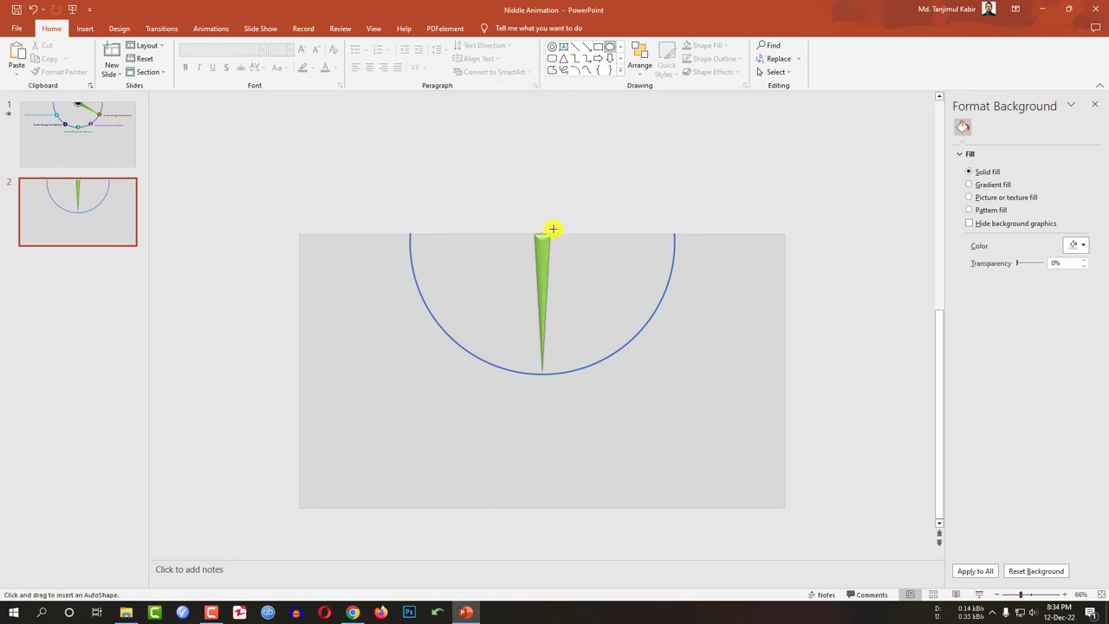
left_click_drag(530, 223, 558, 251)
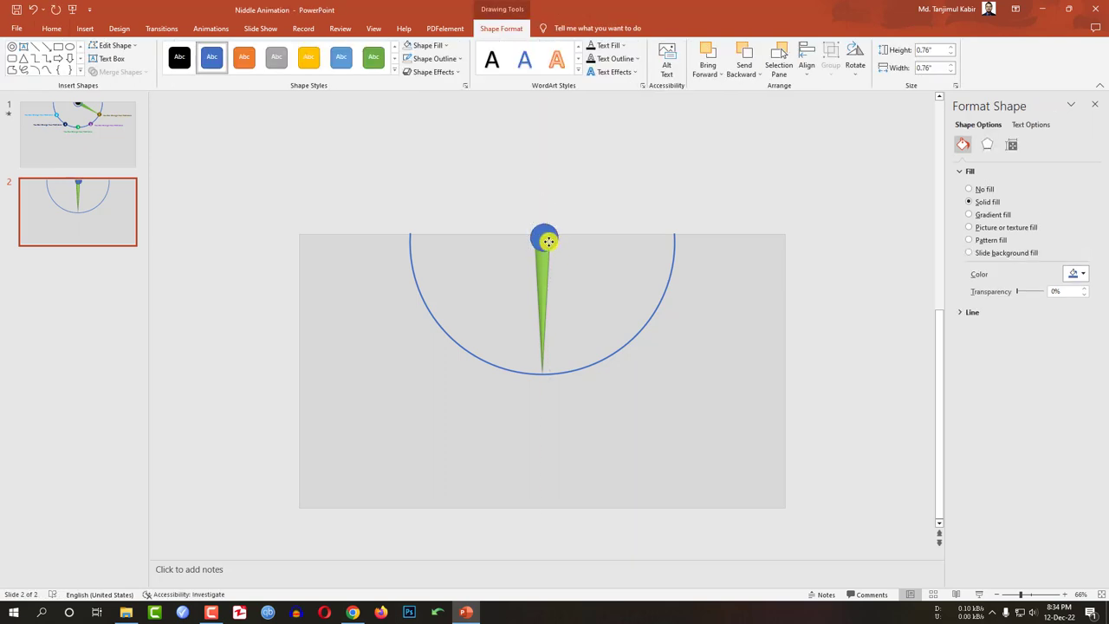
left_click(442, 59)
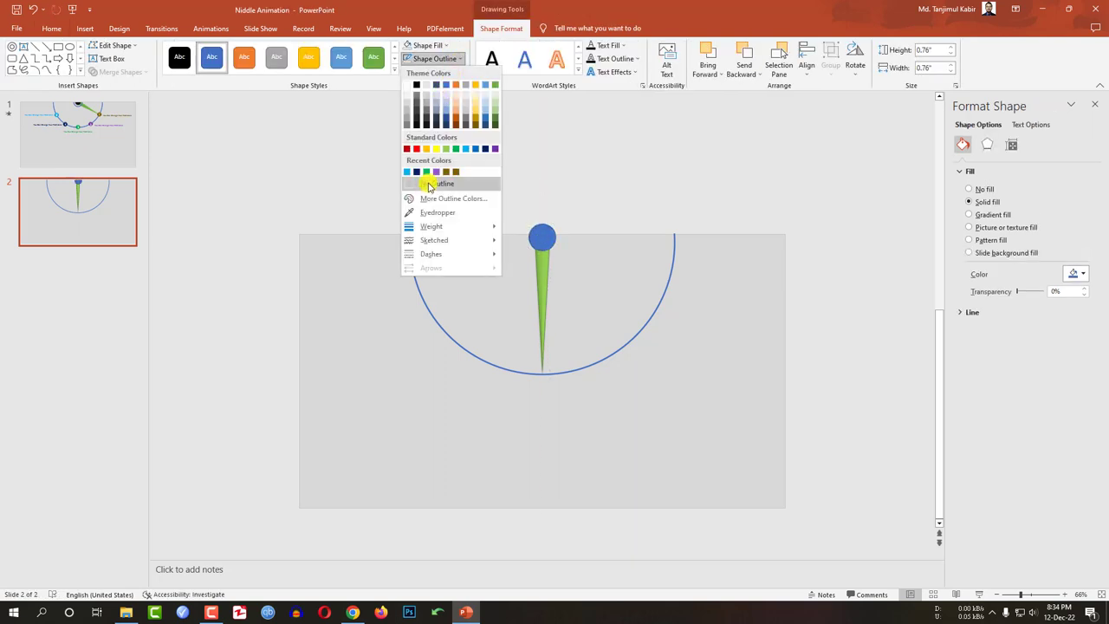
left_click(429, 183)
left_click(443, 47)
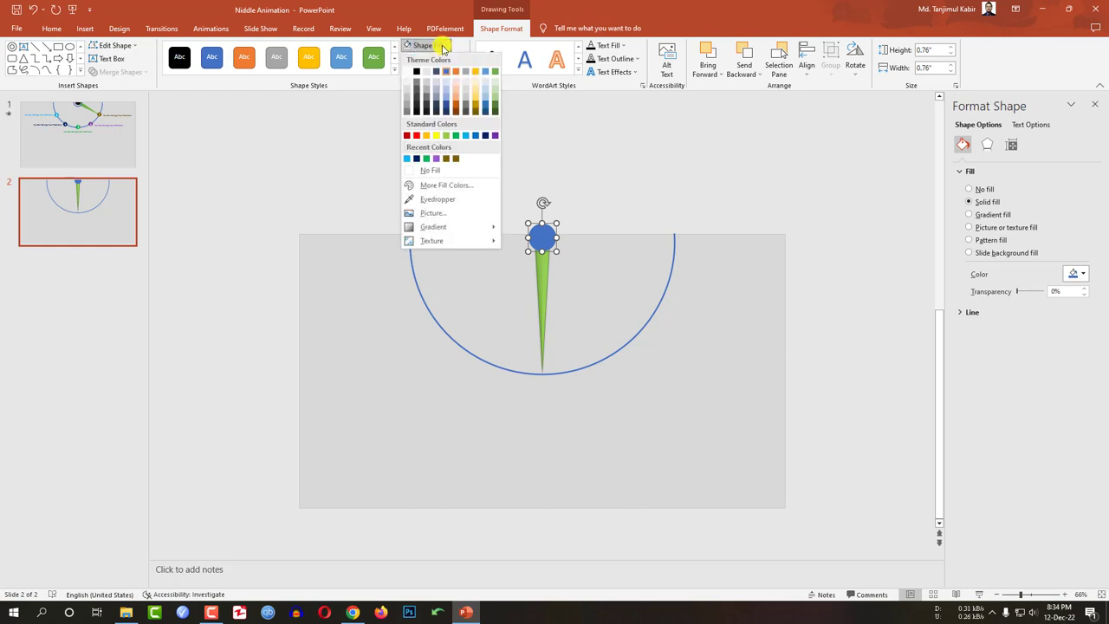
left_click(446, 108)
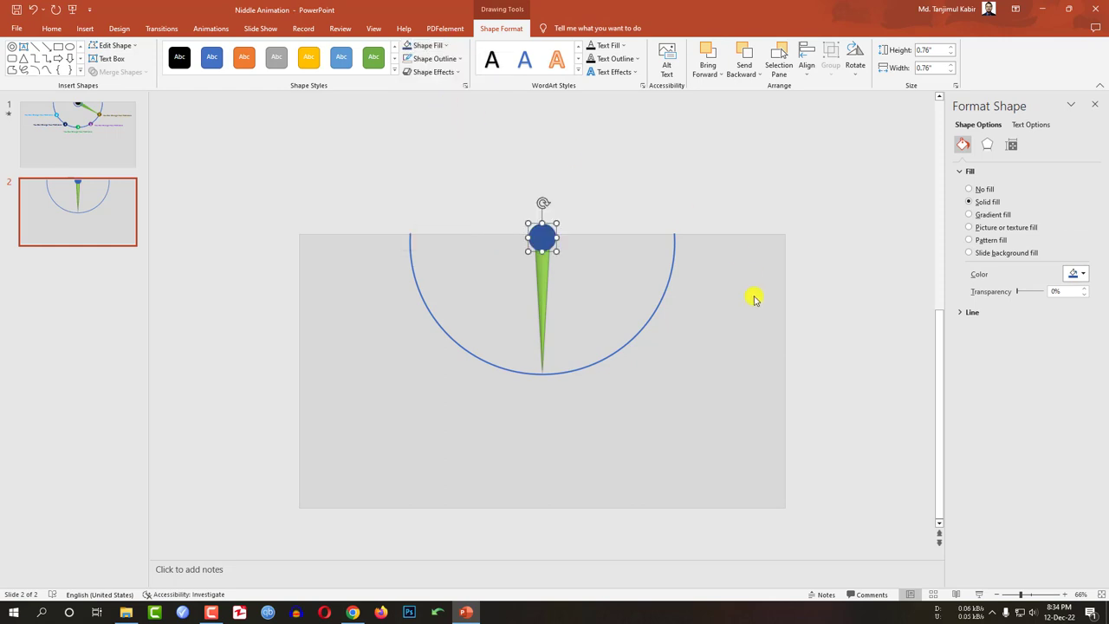
left_click(435, 72)
mouse_move(453, 93)
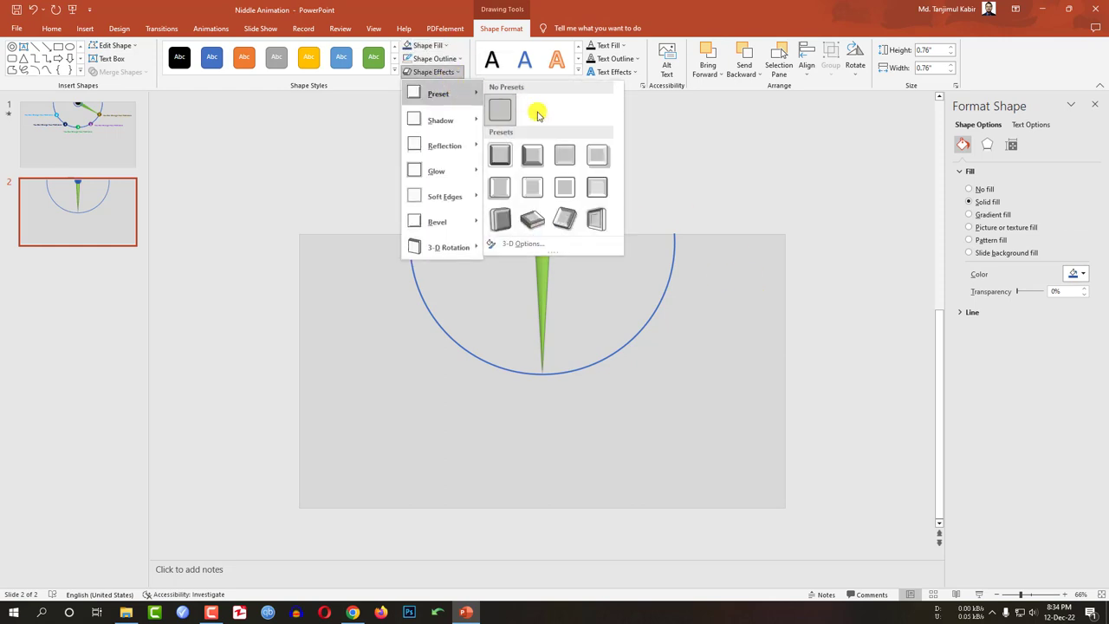
left_click(565, 154)
left_click(588, 185)
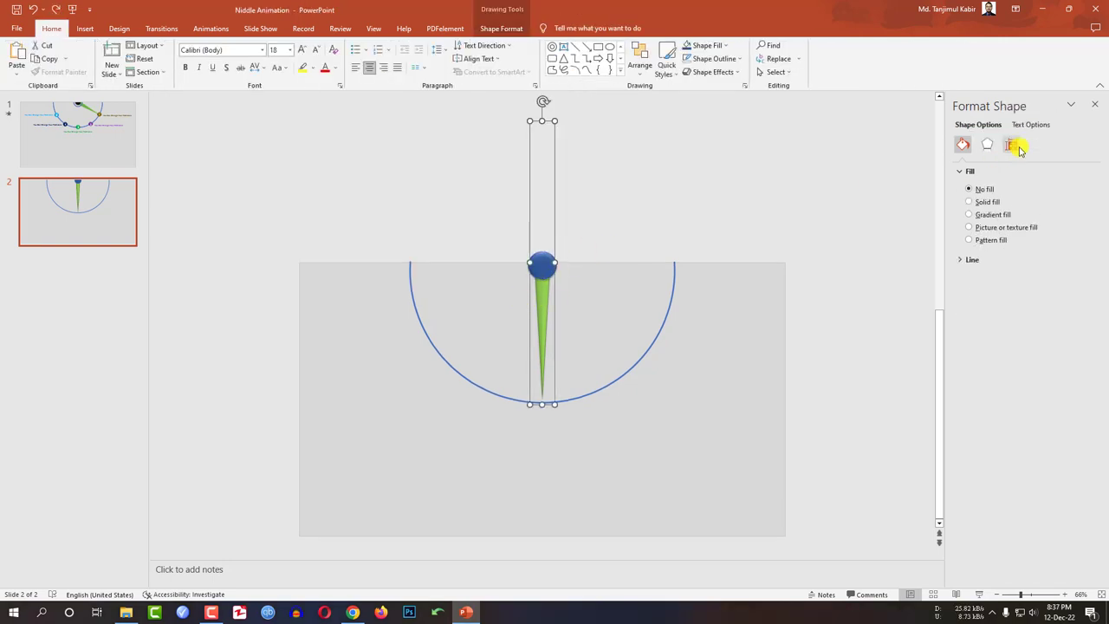
Step: Rotate the needle to 30° and then 60° in the Size & Properties rotation field
left_click(1013, 145)
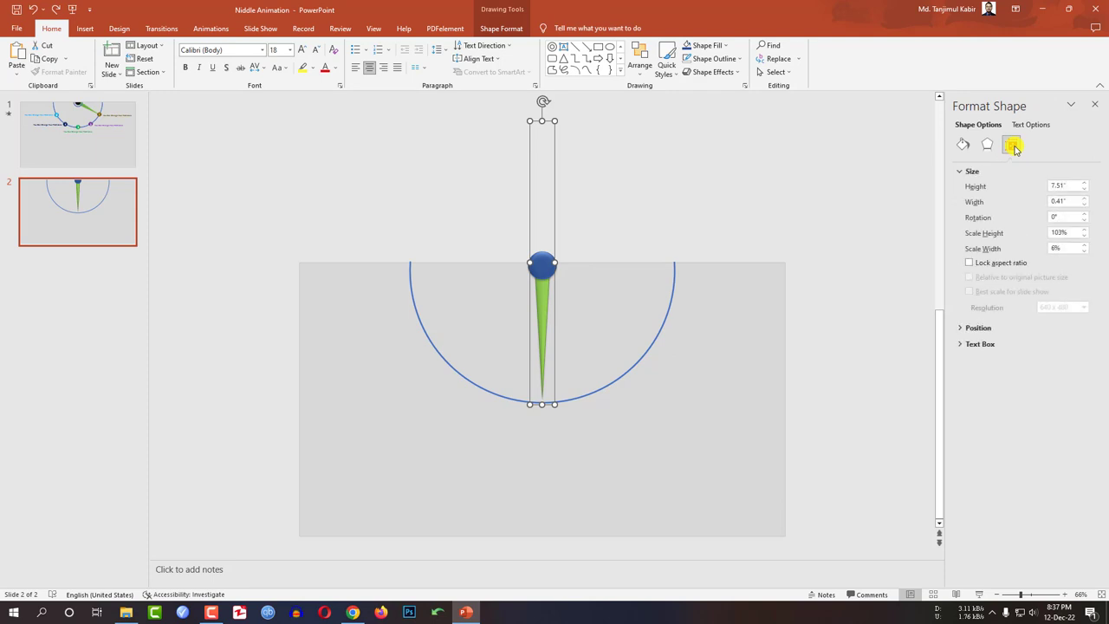
left_click(1063, 218)
left_click_drag(1064, 218, 1037, 223)
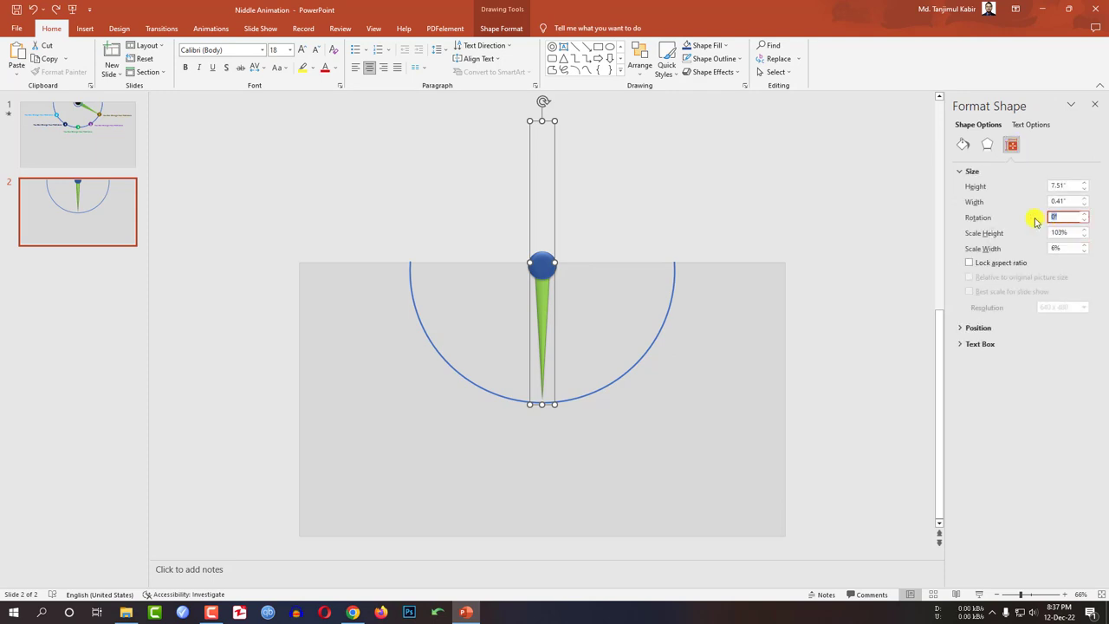
type("30")
key("Return")
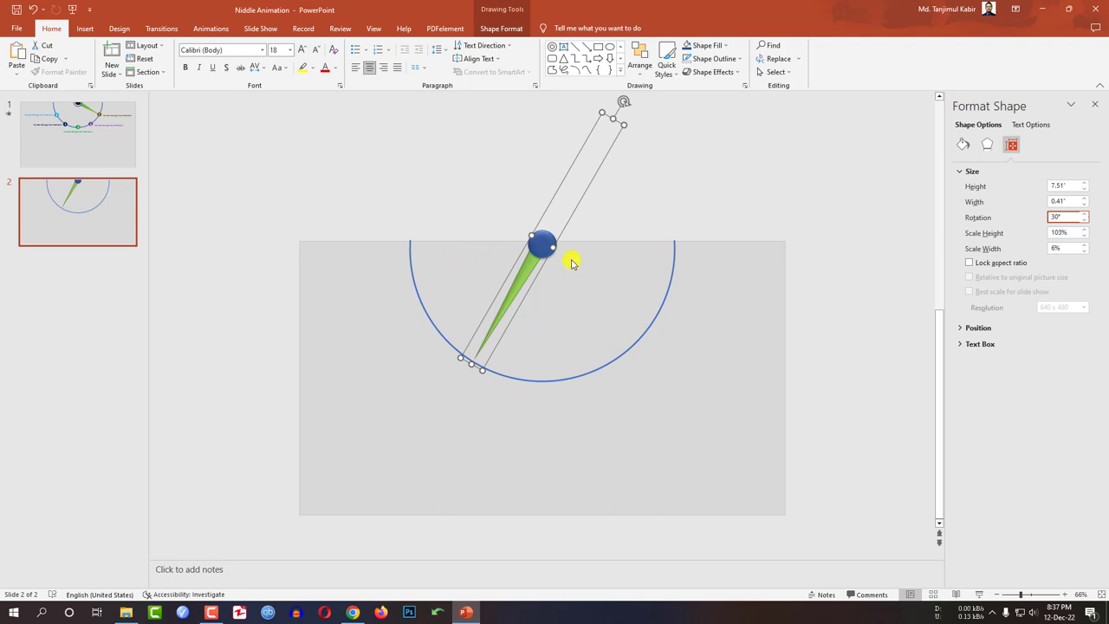
left_click_drag(1075, 217, 1003, 220)
type("60")
key("Return")
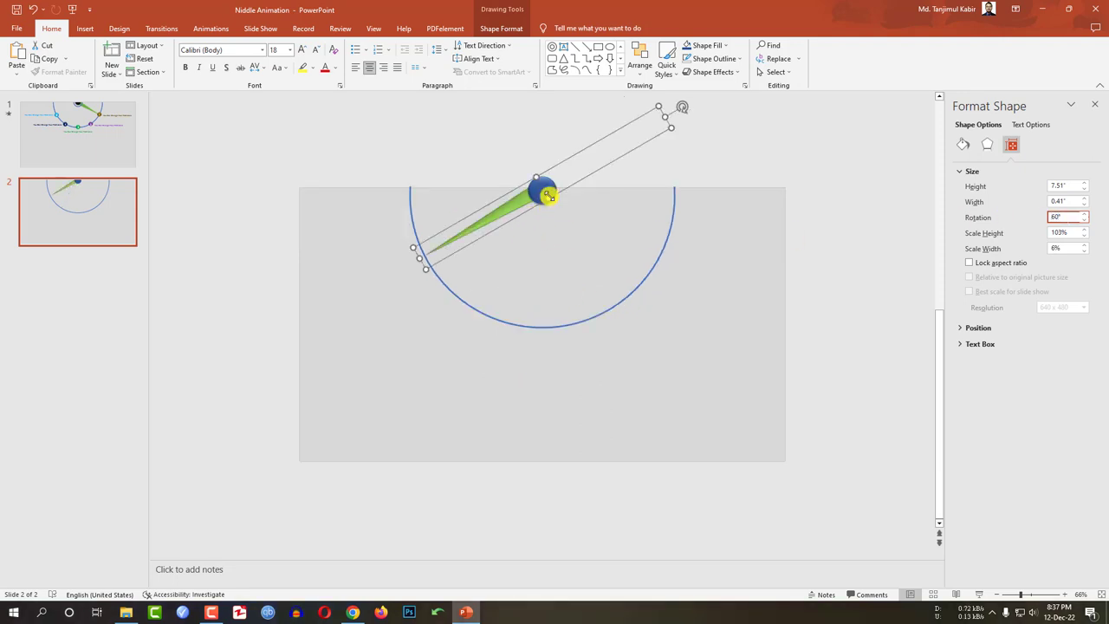
Step: Change the needle's rotation to 270° and then settle on 300°
left_click_drag(1071, 216, 996, 217)
type("0")
key("Return")
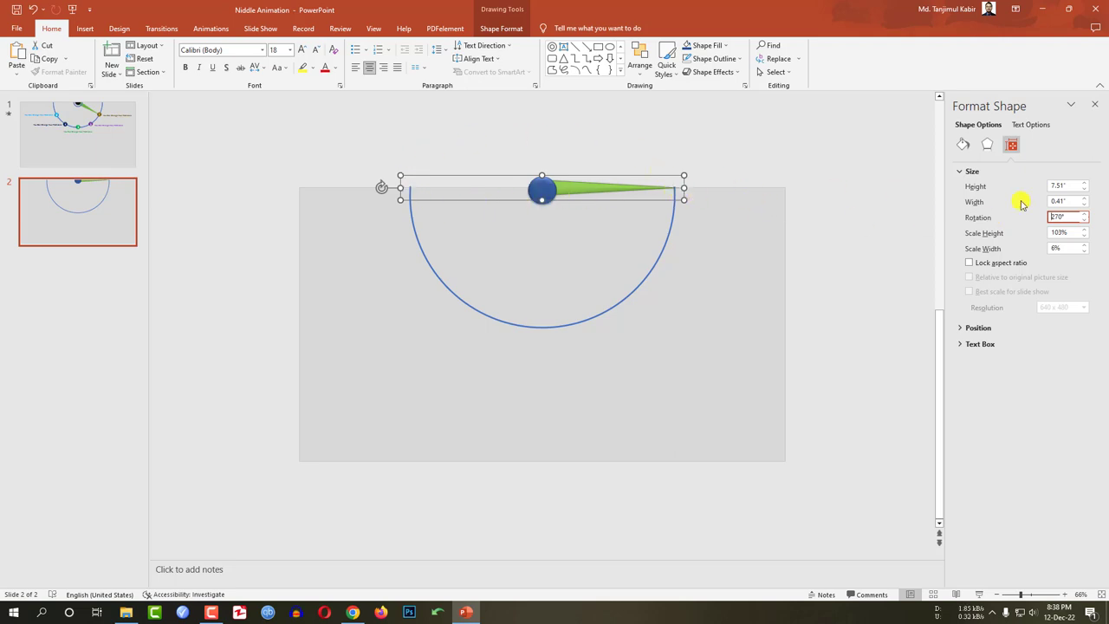
double_click(1069, 218)
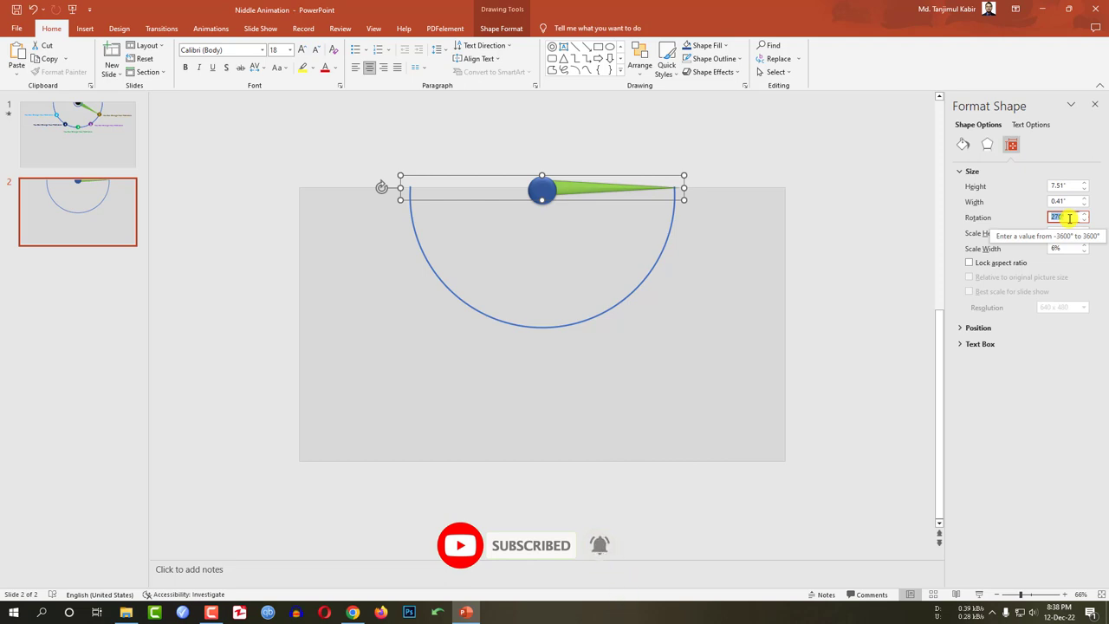
type("300")
key("Return")
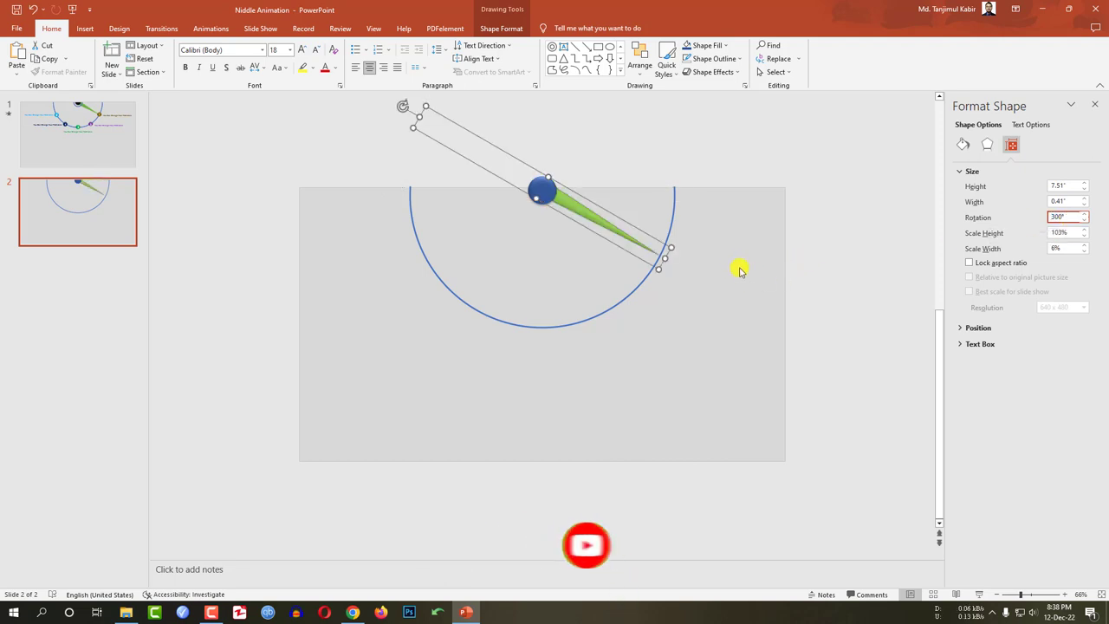
left_click(737, 269)
left_click(546, 191)
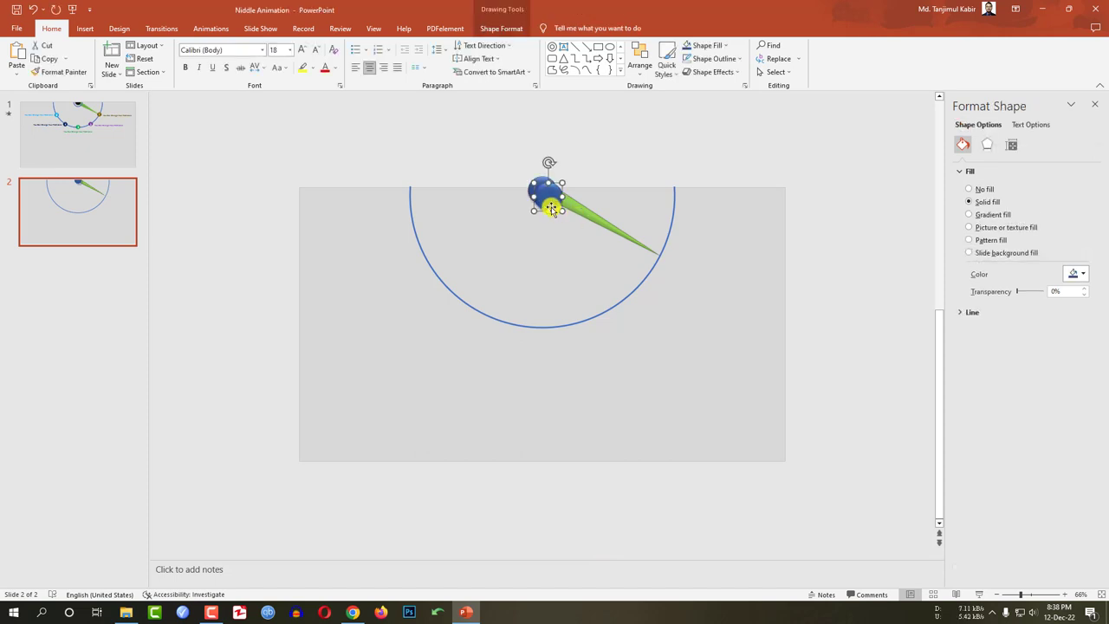
Step: Ctrl-drag a copy of the blue ball onto the needle tip and fill it purple
left_click_drag(551, 200, 664, 257)
scroll(733, 240, "up", 4)
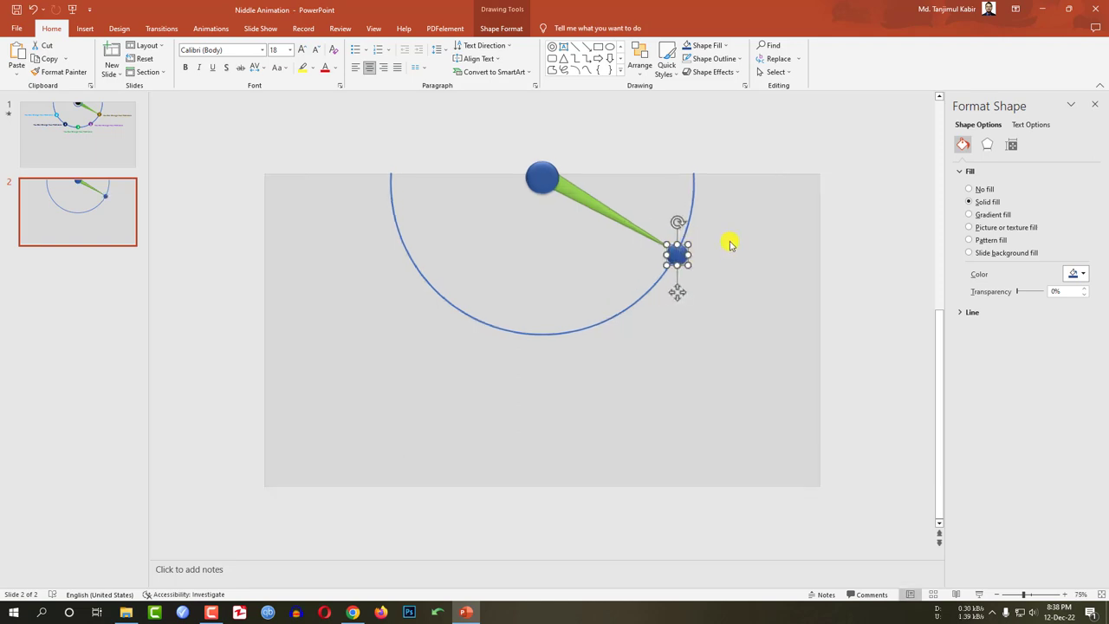
left_click(505, 28)
left_click(448, 47)
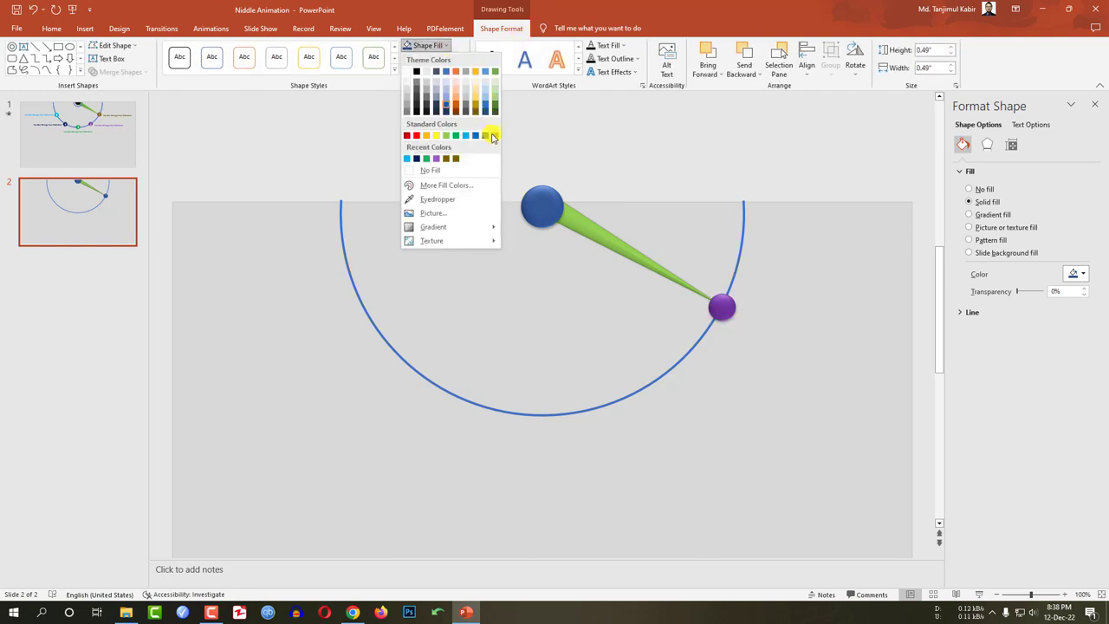
left_click(495, 135)
key("Escape")
left_click(85, 29)
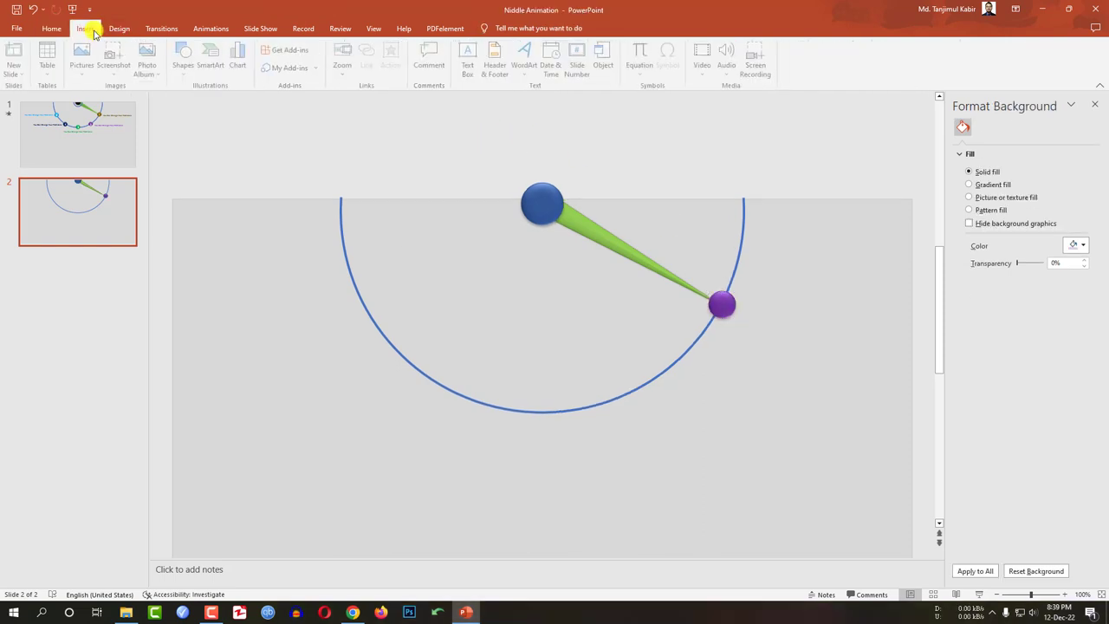
Step: Add a Times New Roman 'Your Text Here' text box right of the purple ball
left_click(185, 67)
left_click(189, 101)
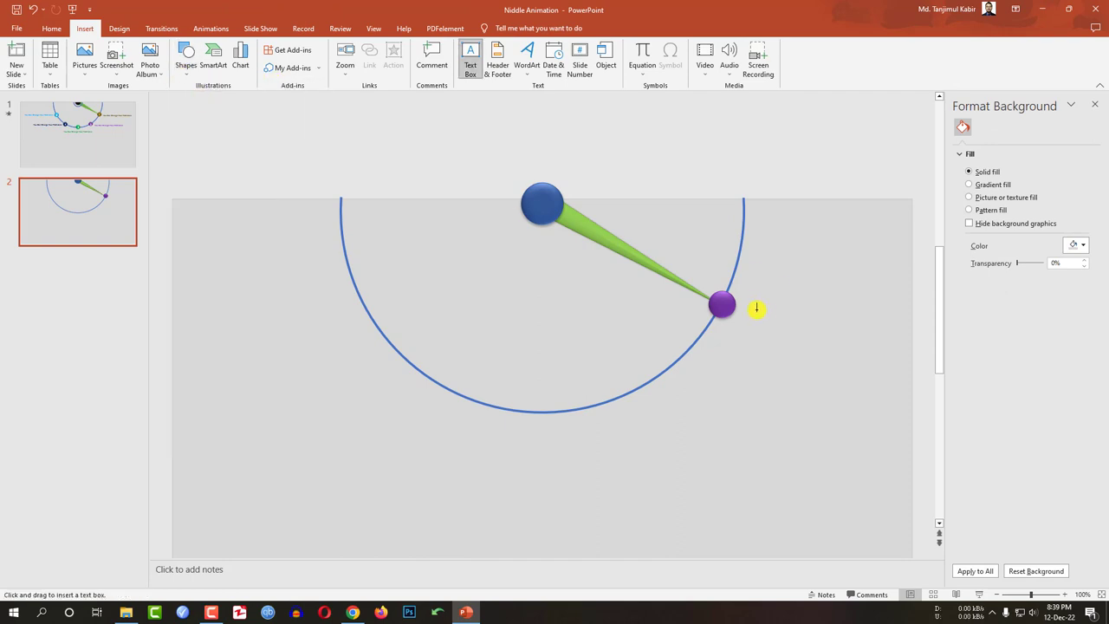
left_click_drag(757, 308, 899, 345)
type("Your Text")
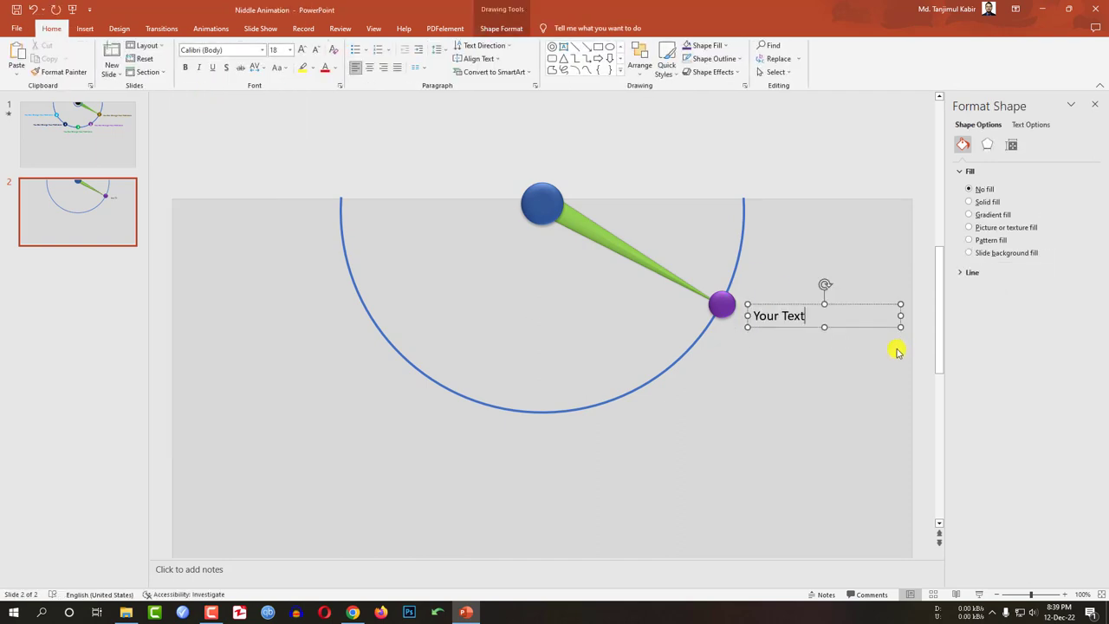
type(" Here")
key("ctrl+a")
left_click(234, 51)
key("Return")
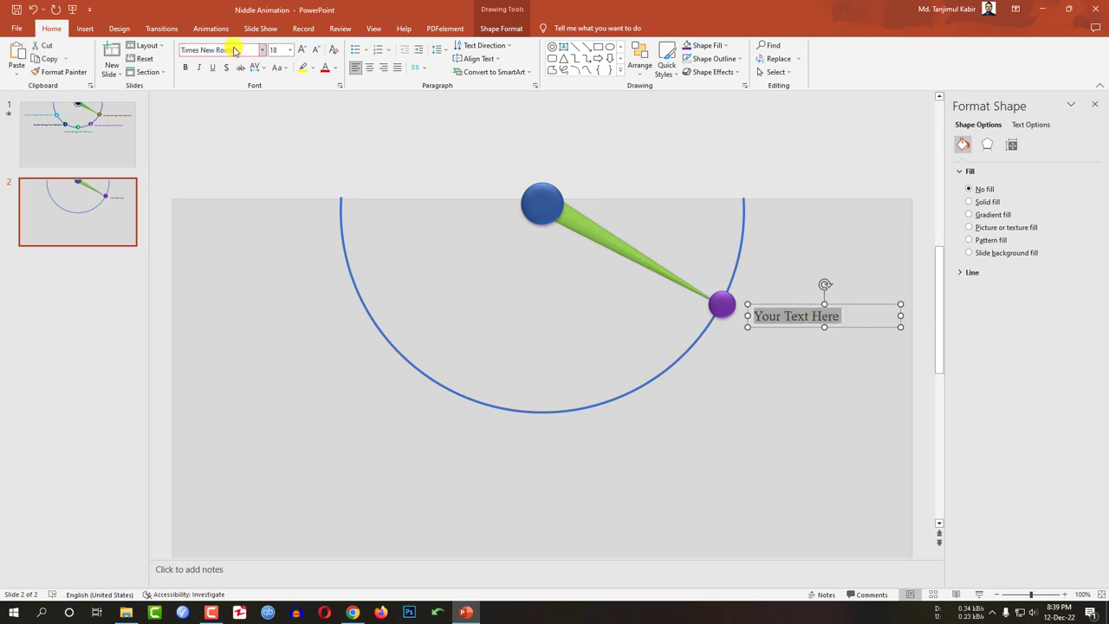
Step: Type a bold Times New Roman number 1 inside the purple ball
left_click(724, 305)
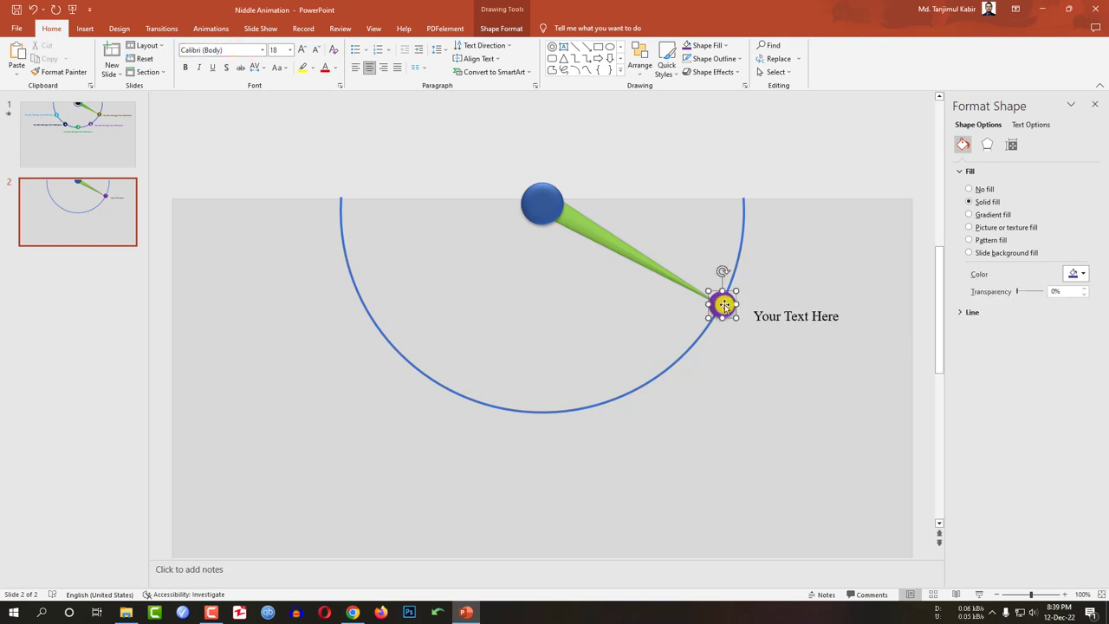
type("1")
left_click(792, 298)
left_click(722, 303)
type("1")
left_click(185, 68)
left_click(221, 51)
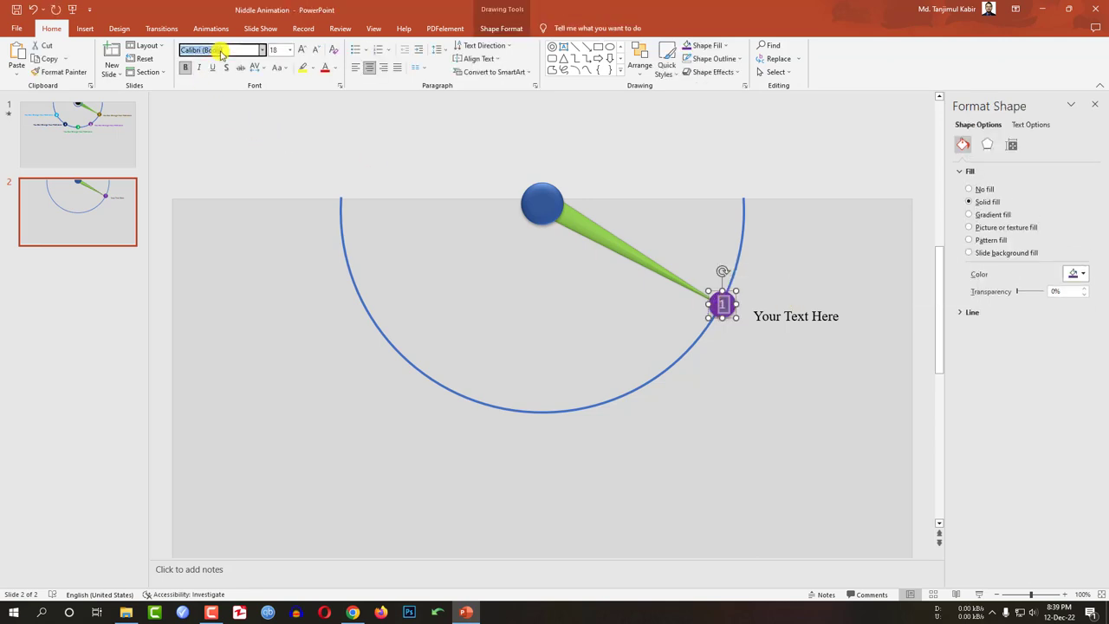
type("Times New Roman")
key("Return")
left_click(786, 316)
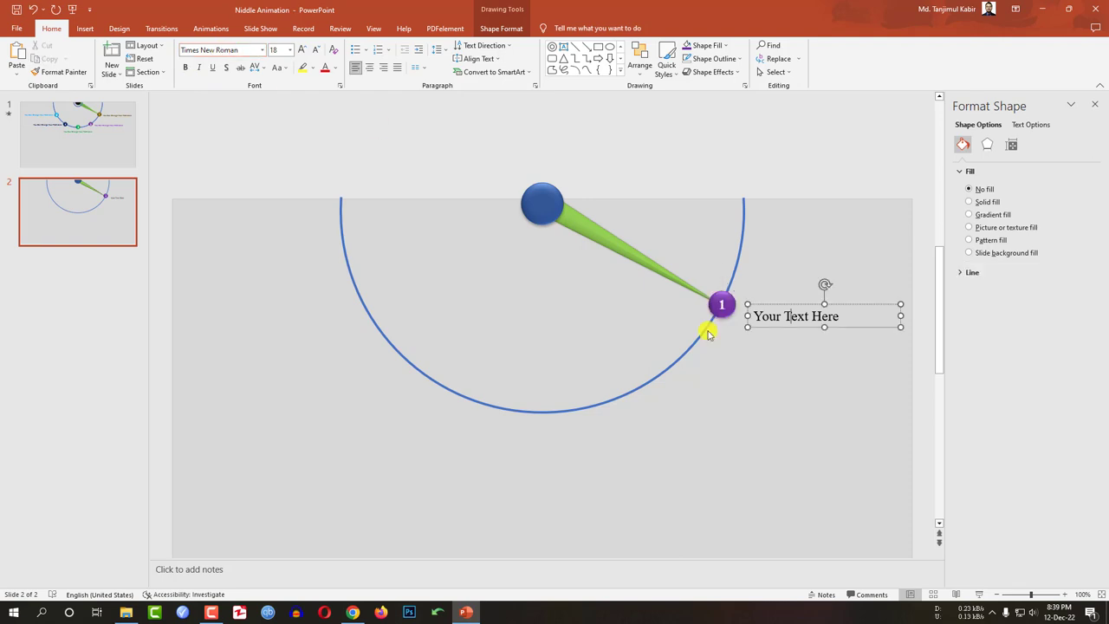
left_click(455, 396)
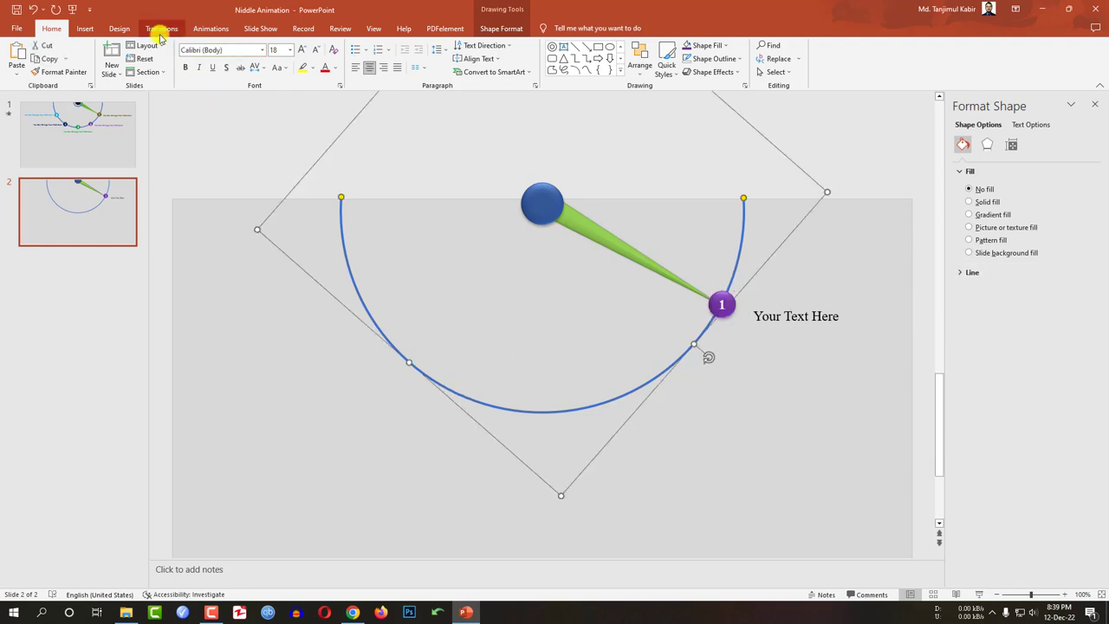
Step: Give the arc a Wipe entrance animation that wipes in from the bottom
left_click(206, 30)
left_click(827, 59)
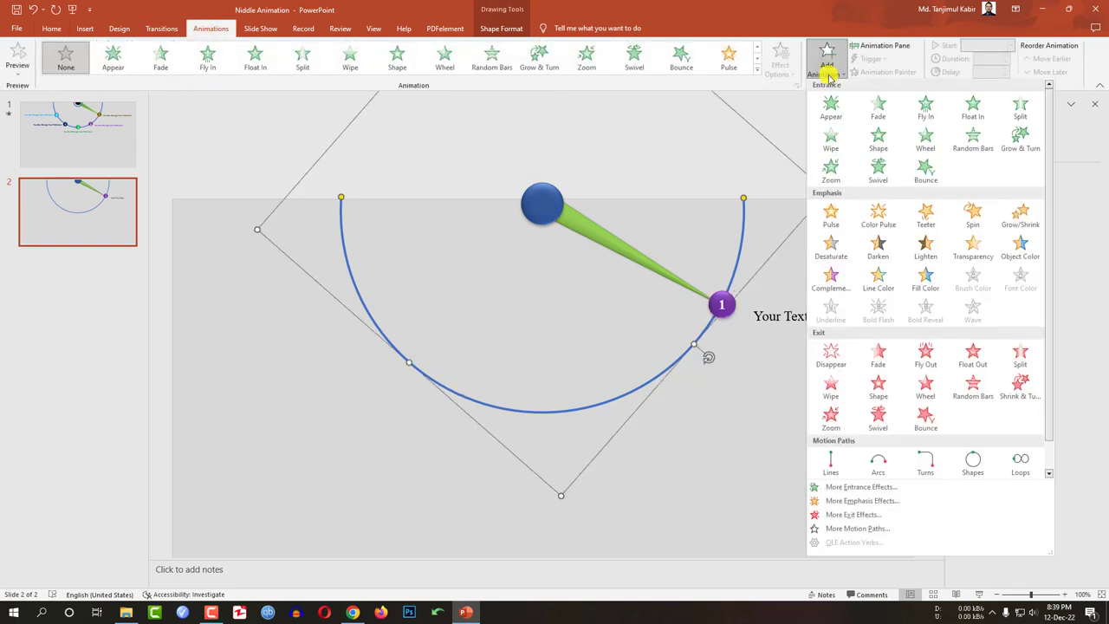
left_click(828, 144)
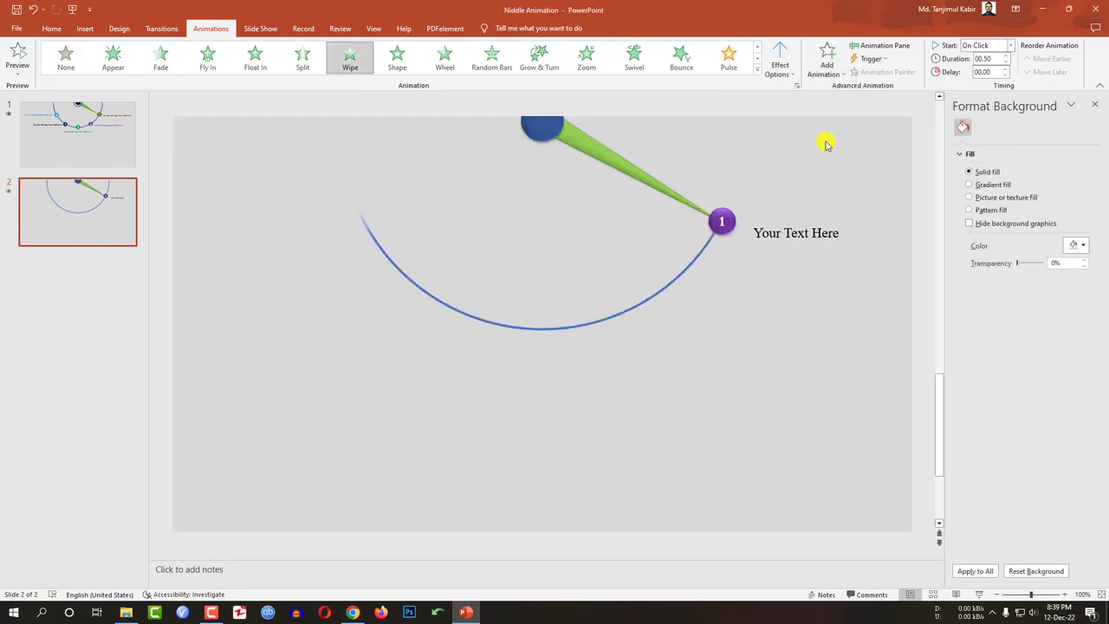
left_click(789, 74)
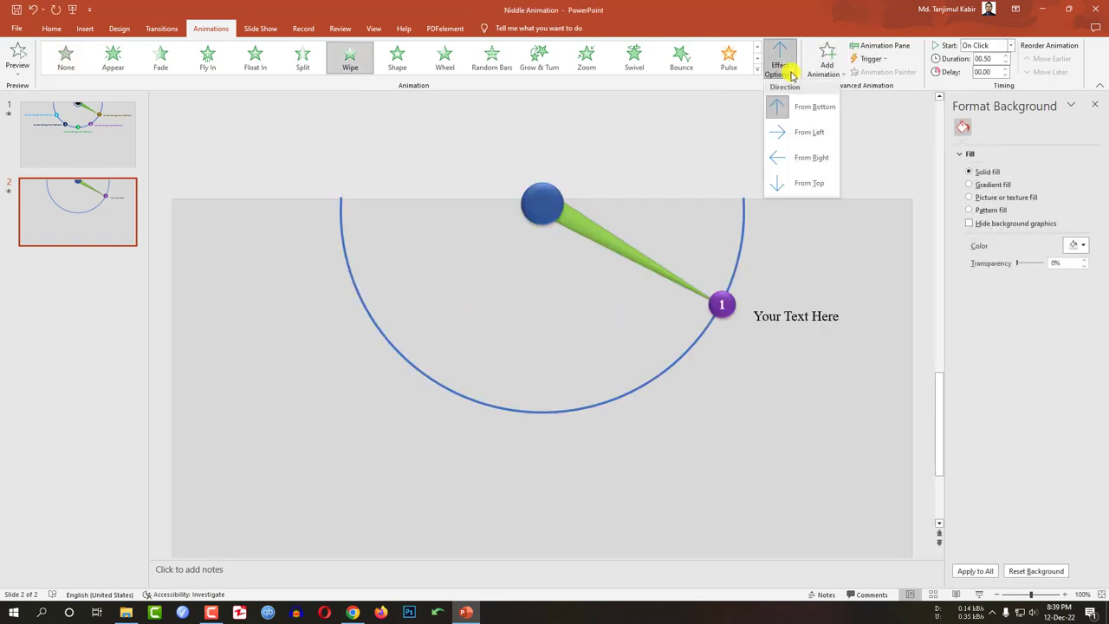
left_click(799, 106)
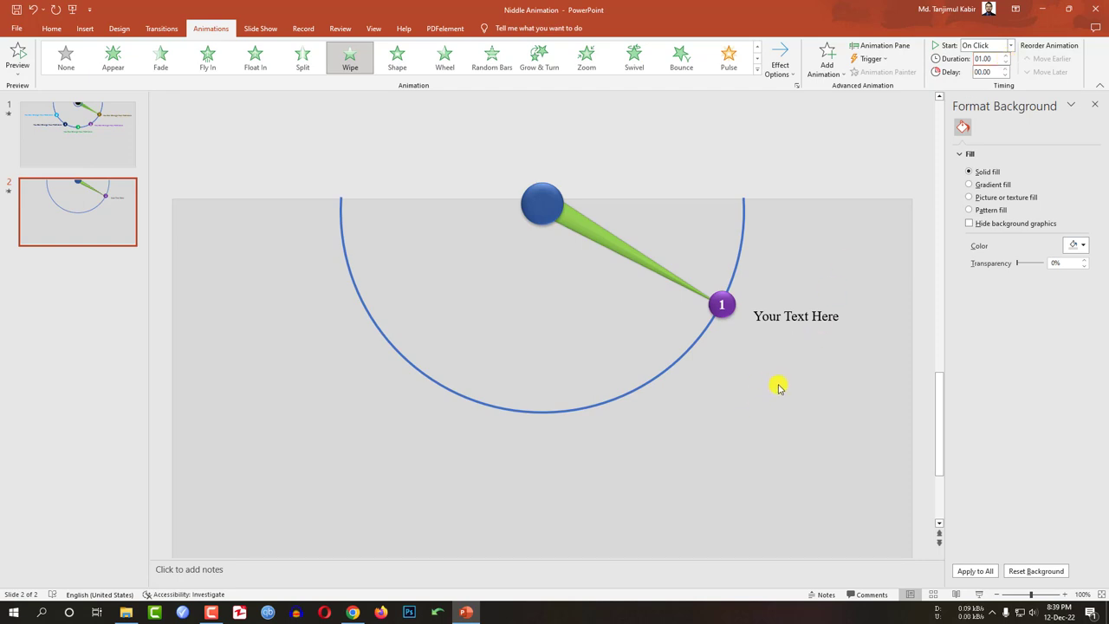
Step: Apply a Wipe entrance to the green needle, set to wipe in From Top
left_click(622, 249)
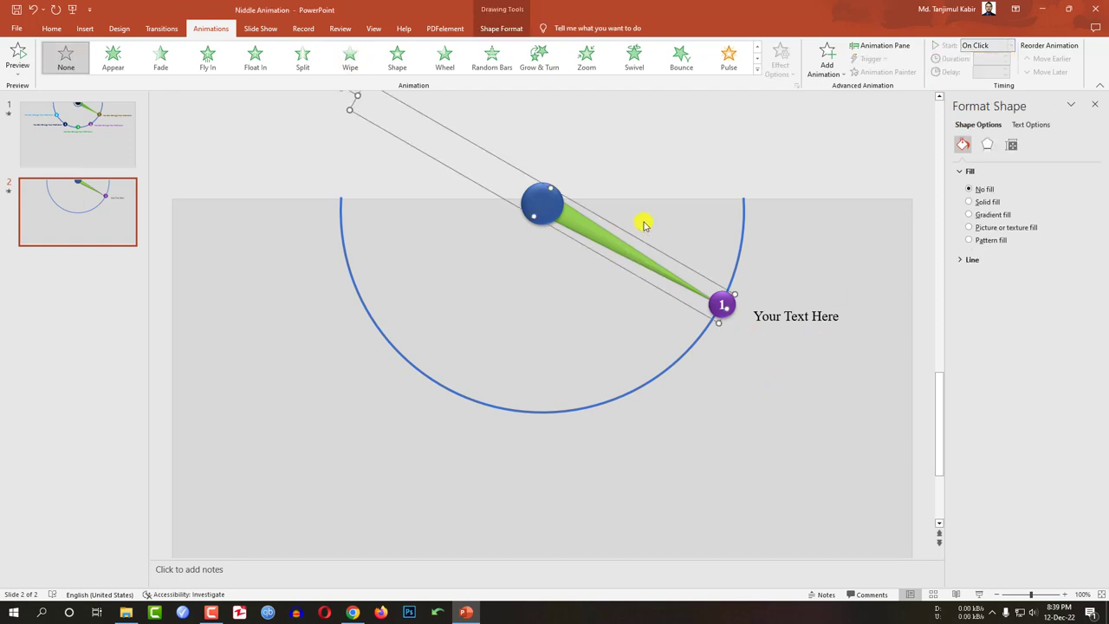
left_click(823, 60)
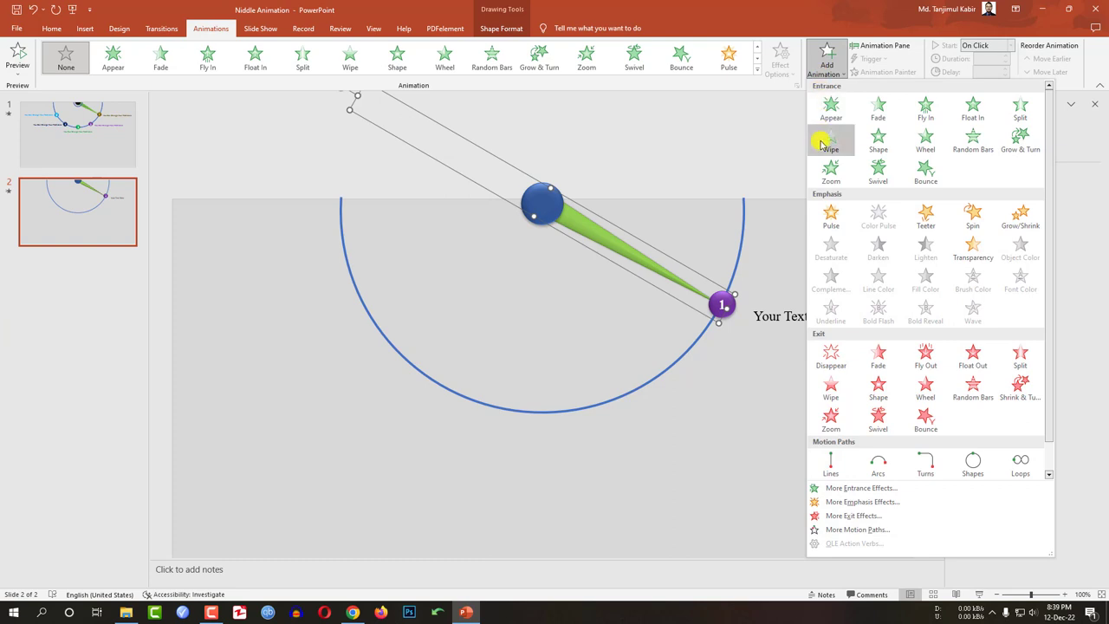
left_click(820, 142)
left_click(790, 74)
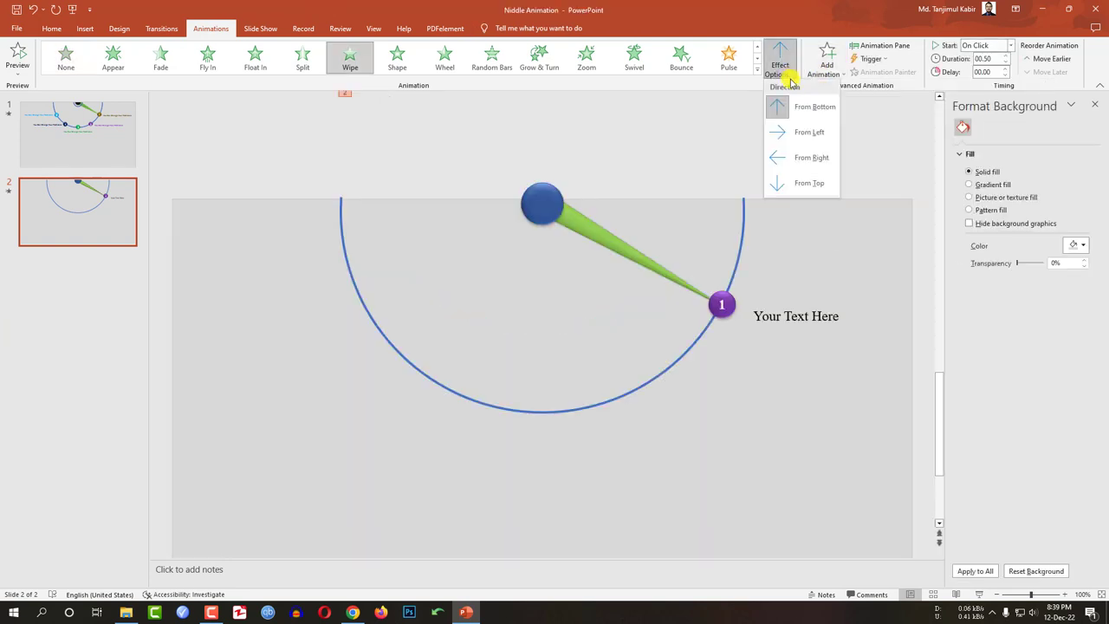
left_click(807, 182)
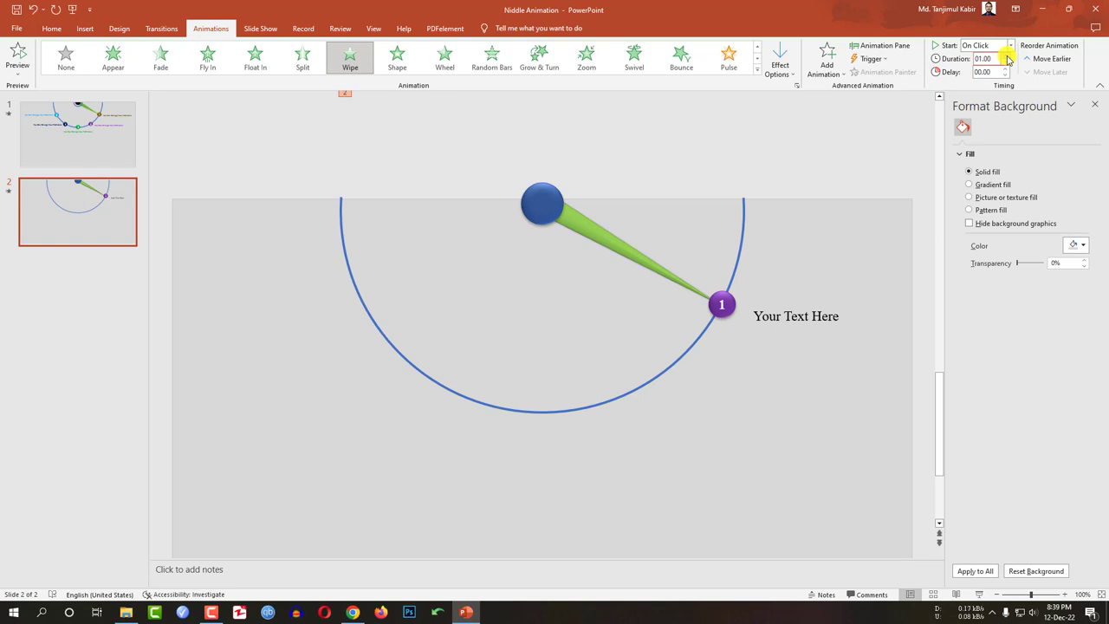
Step: Give the purple 1 marker a Zoom entrance starting After Previous
left_click(732, 305)
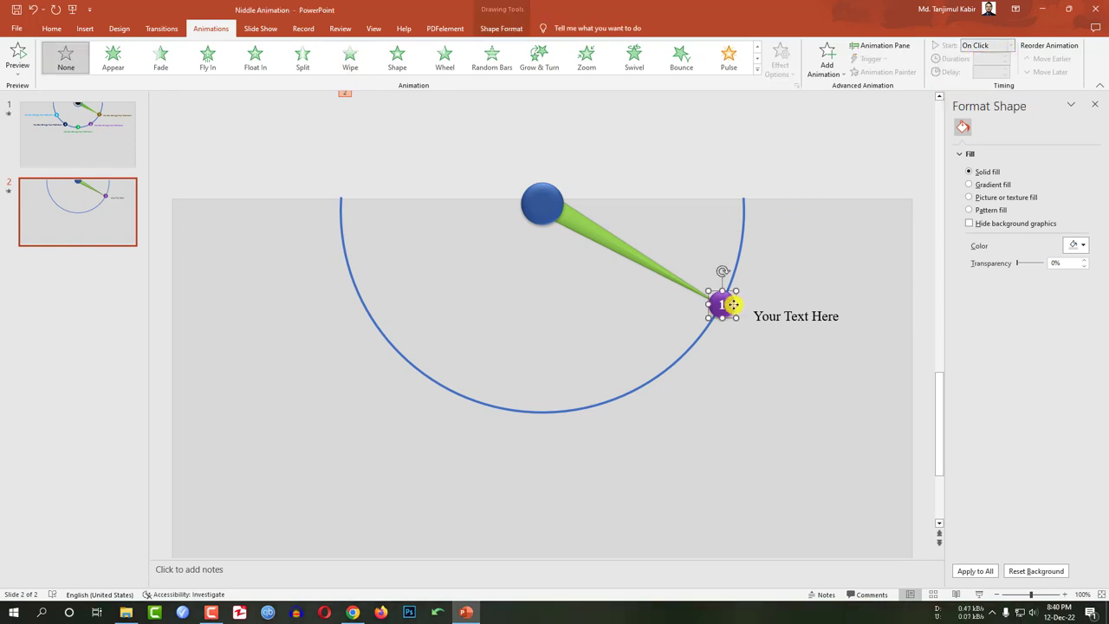
left_click(823, 67)
left_click(836, 175)
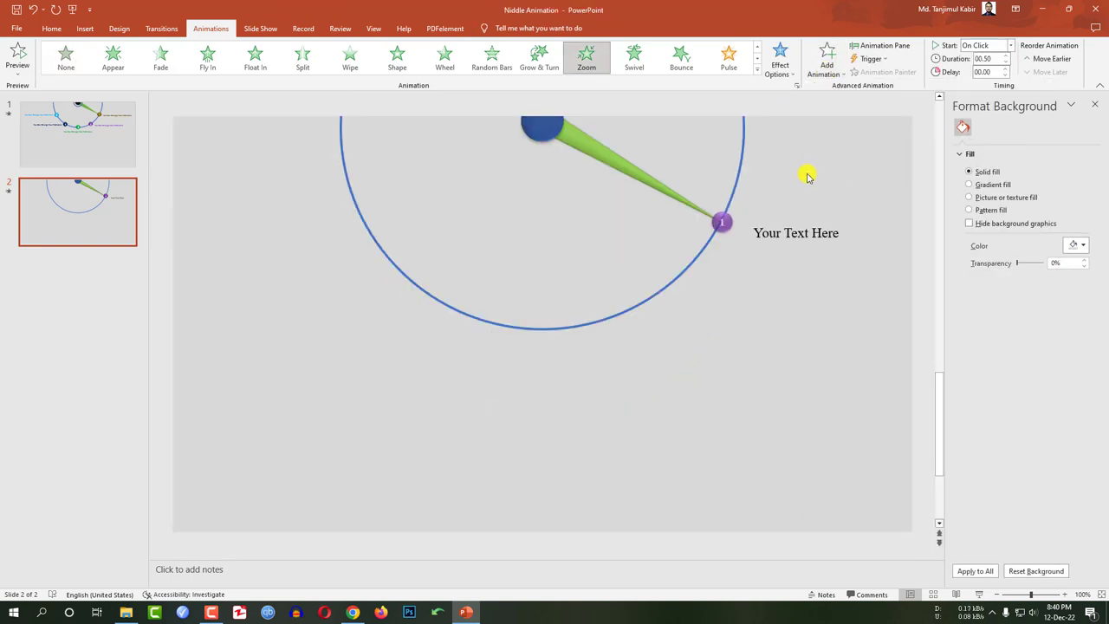
left_click(1010, 45)
left_click(988, 76)
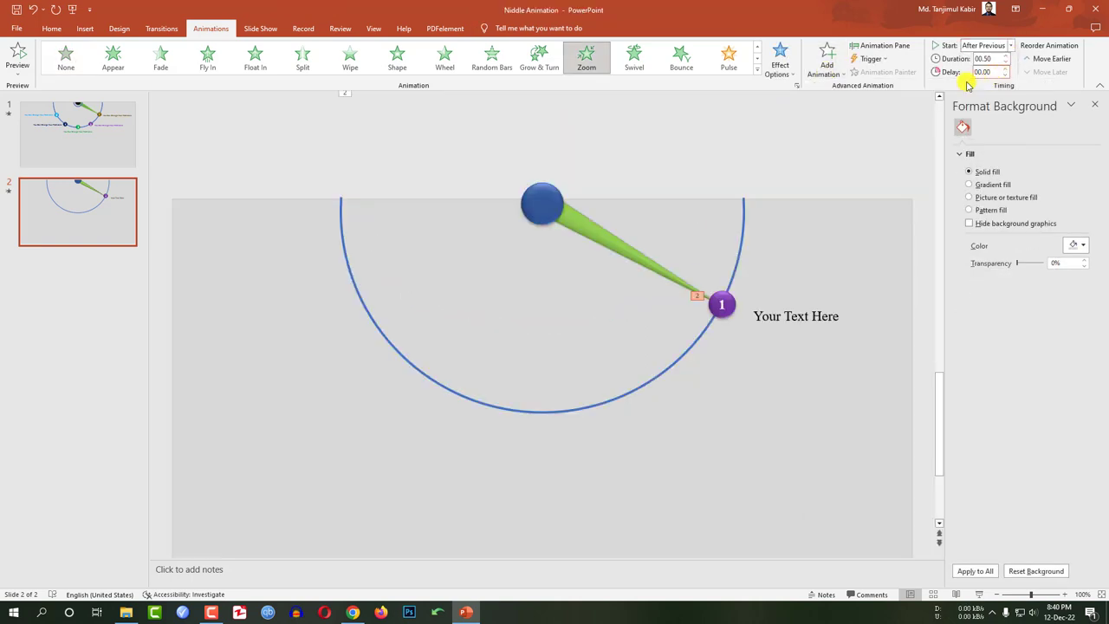
Step: Give the Your Text Here label a Zoom entrance starting After Previous
left_click(787, 328)
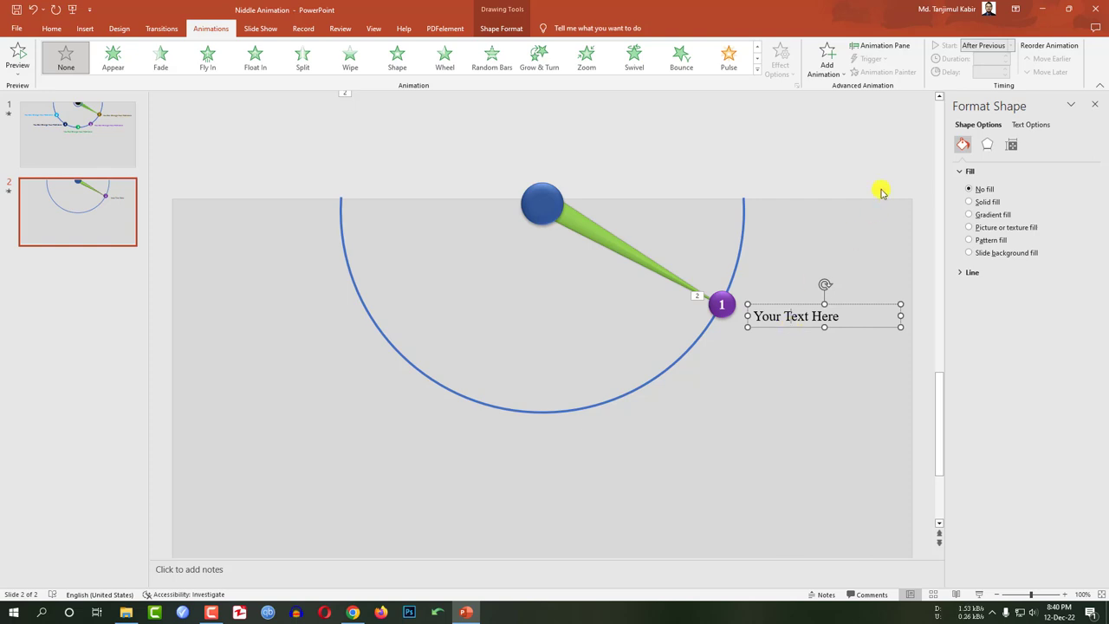
left_click(827, 60)
left_click(832, 167)
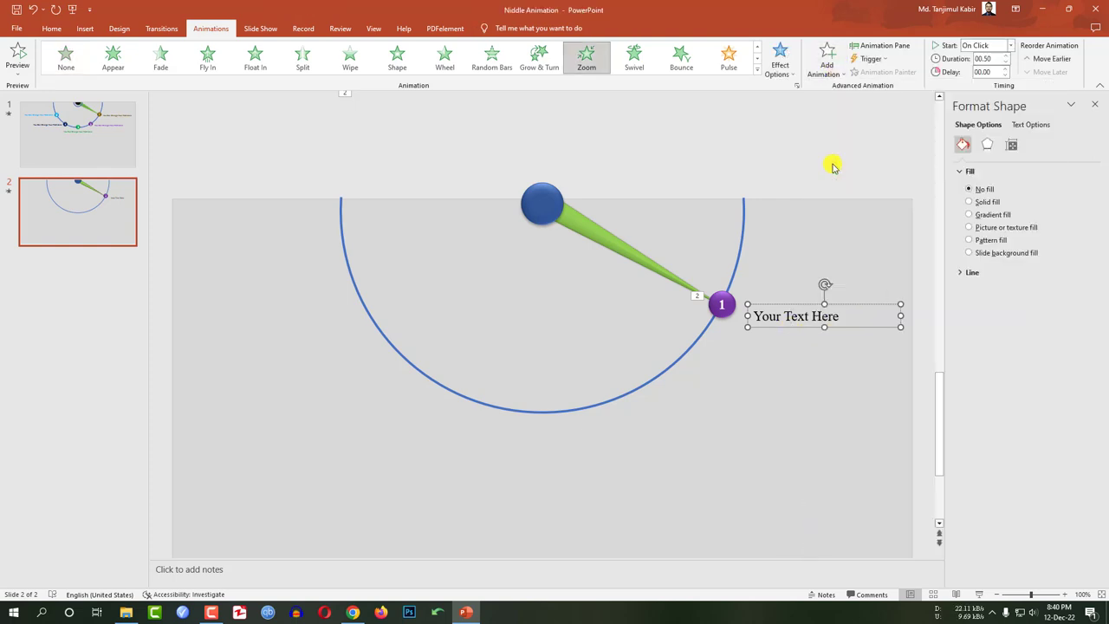
left_click(1010, 45)
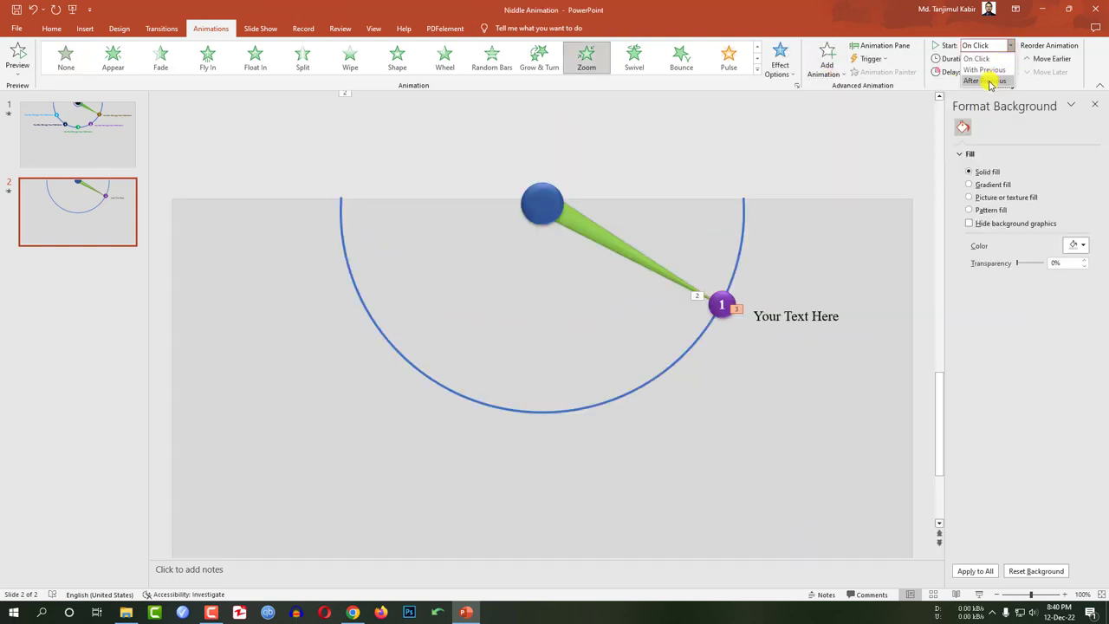
left_click(991, 81)
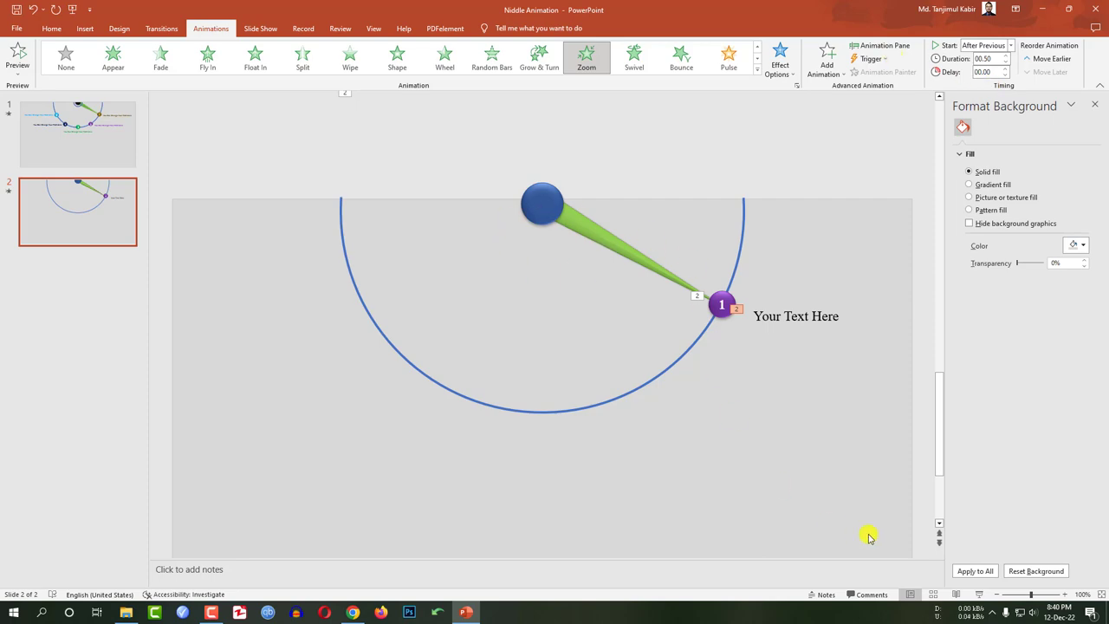
Step: Preview the slide show, then show the Animation Pane with the label selected
left_click(976, 596)
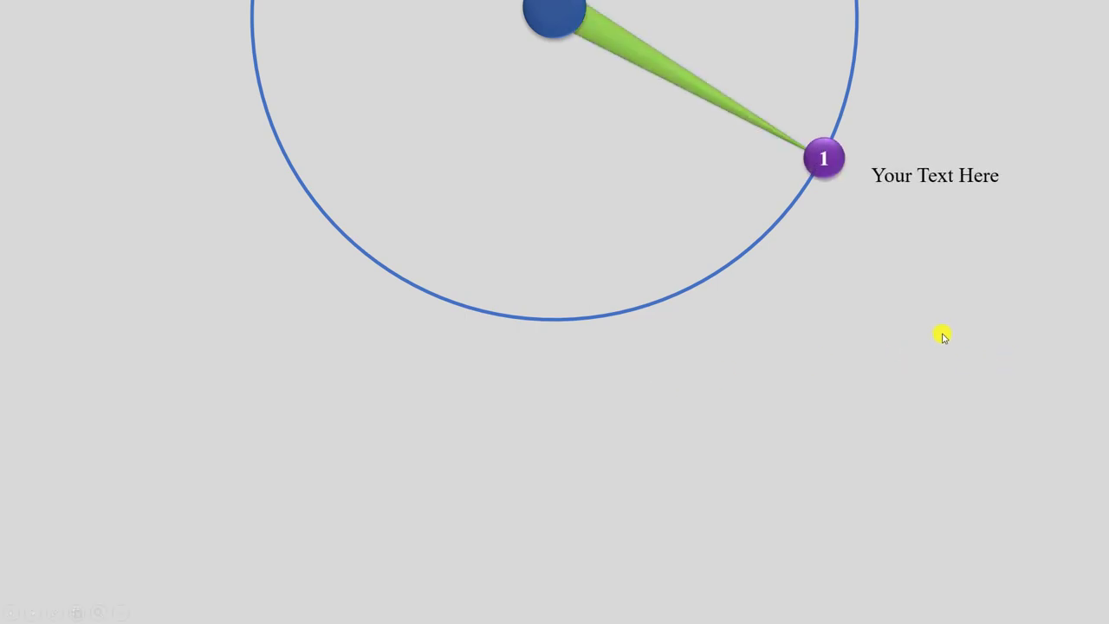
key("Escape")
left_click(804, 317)
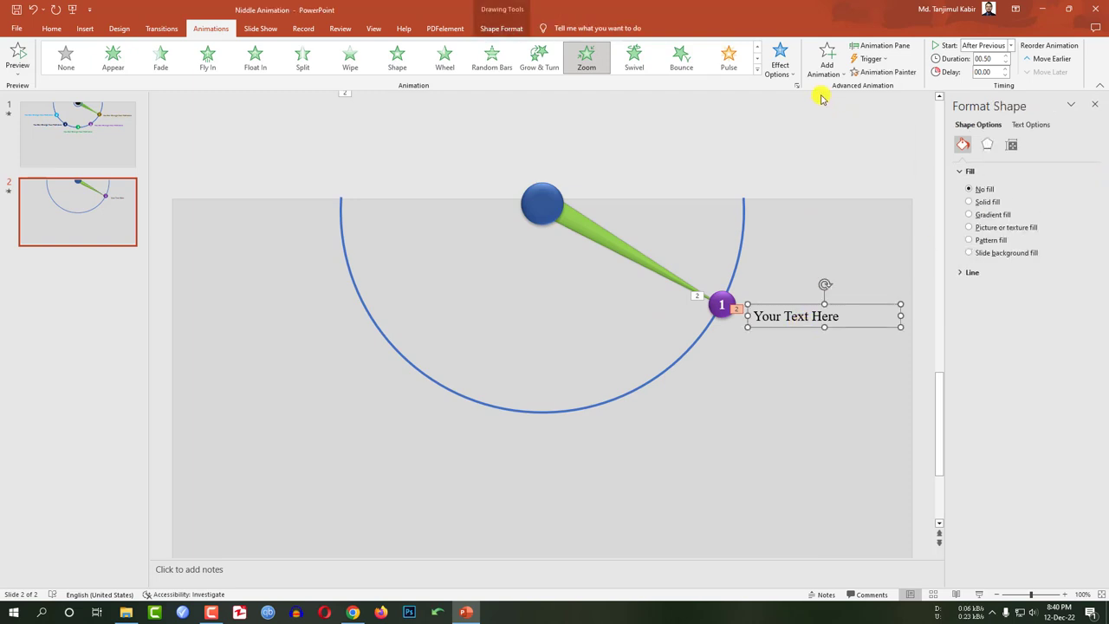
left_click(874, 45)
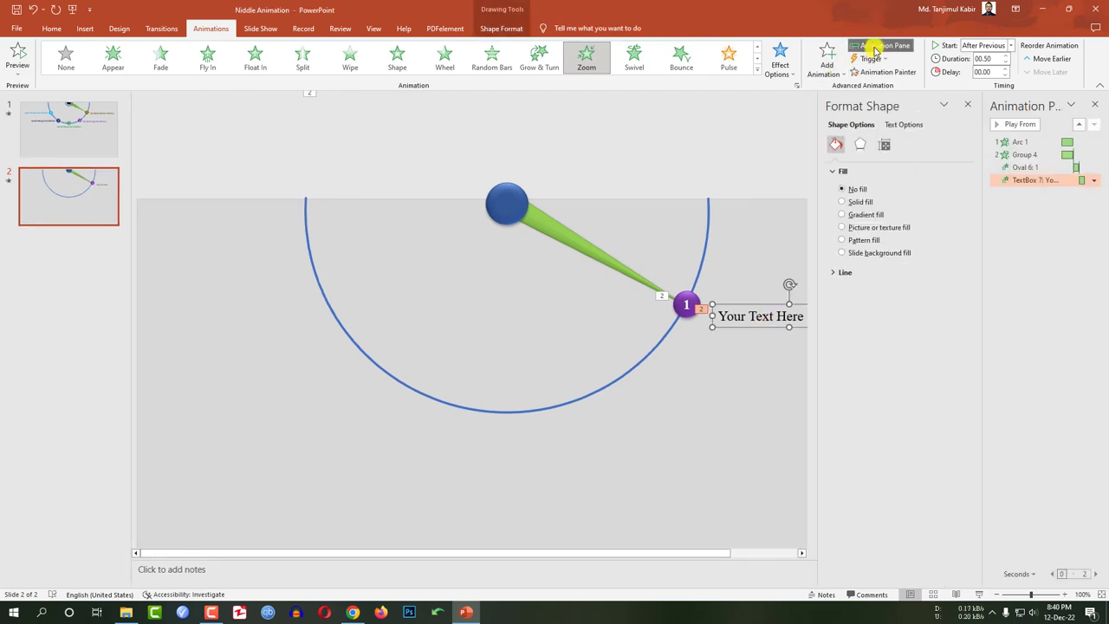
Step: Replace the label's Zoom with a Wipe From Left, starting After Previous
left_click(1094, 181)
left_click(1021, 274)
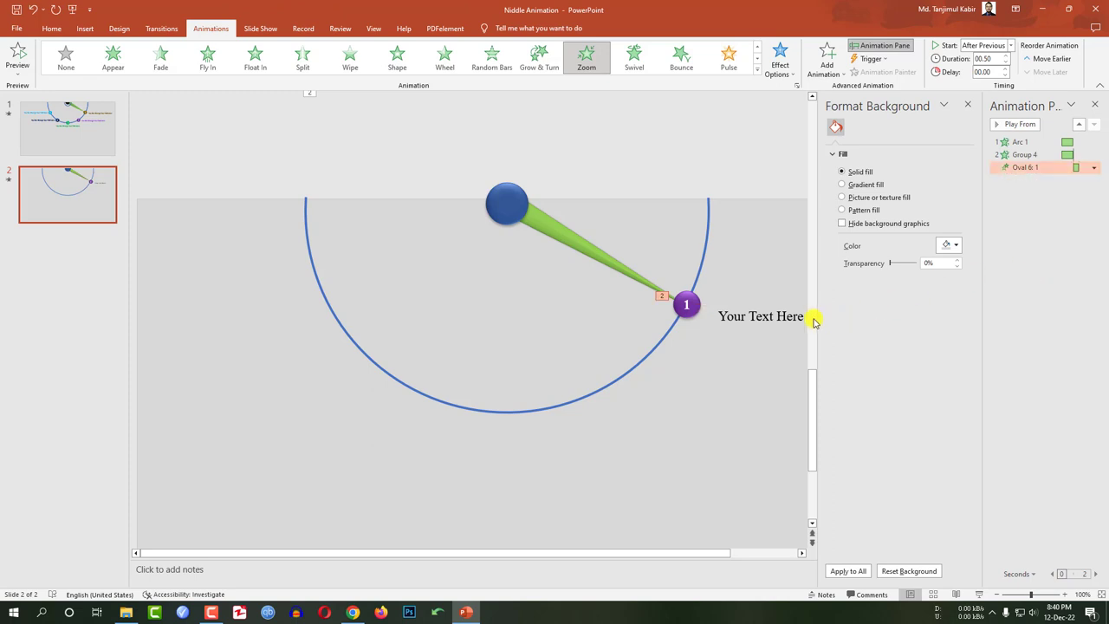
left_click(776, 320)
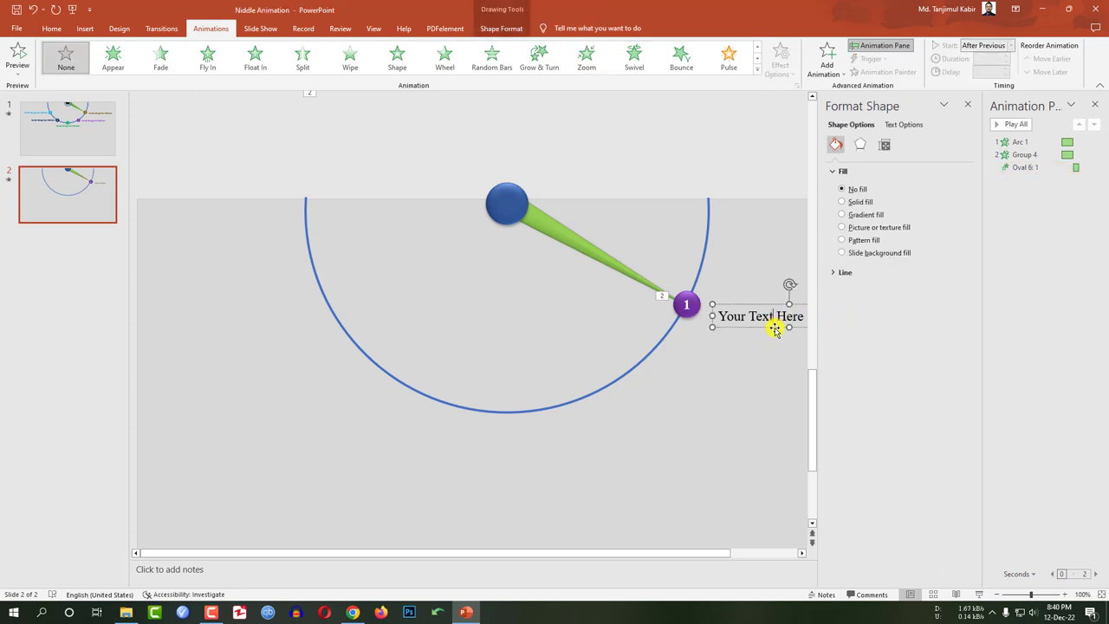
left_click(832, 78)
left_click(830, 144)
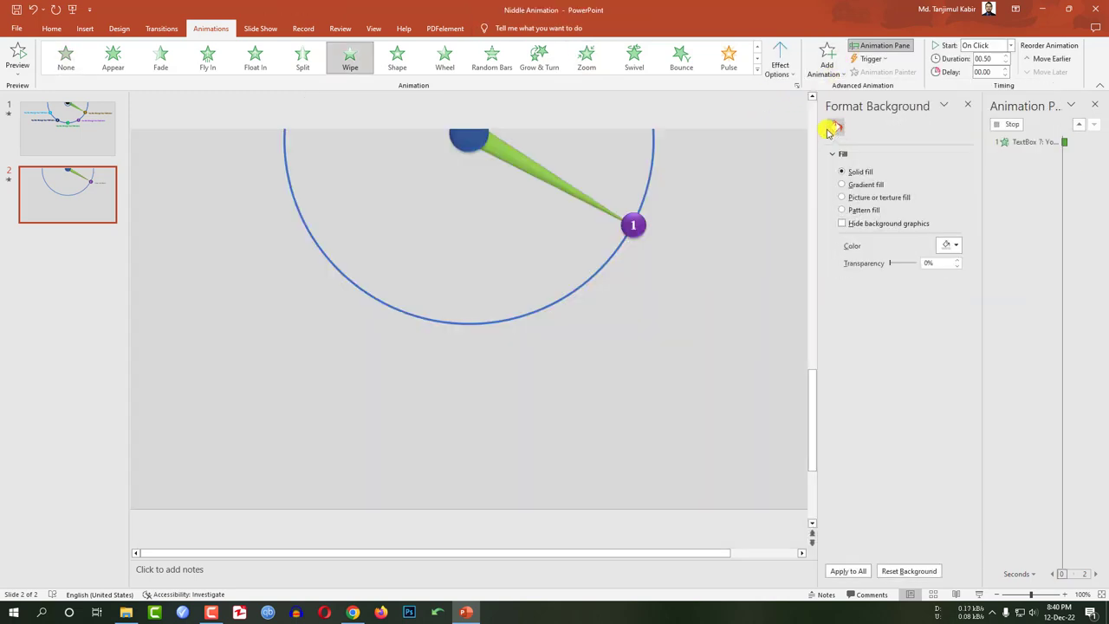
left_click(794, 76)
left_click(795, 132)
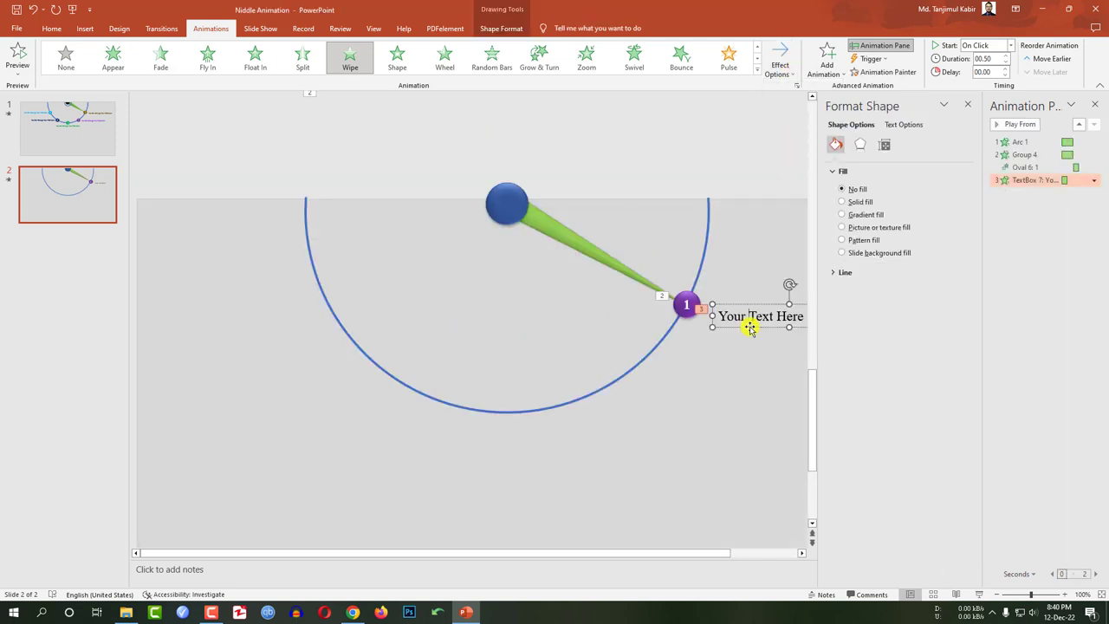
left_click(1010, 46)
left_click(981, 83)
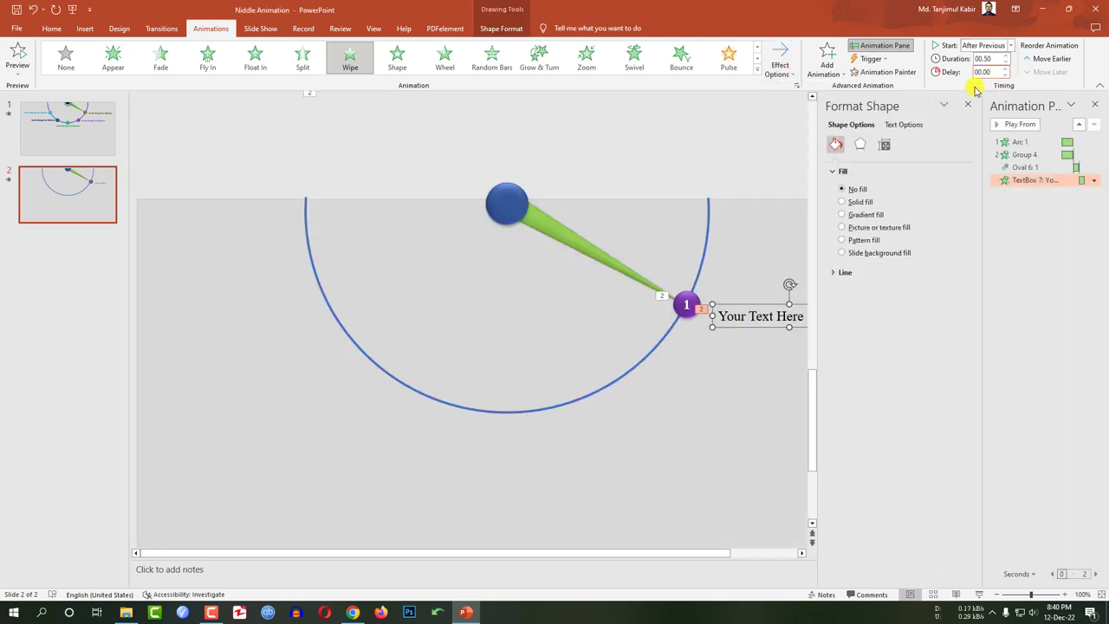
Step: Preview the slide show, then select the green needle group
left_click(979, 595)
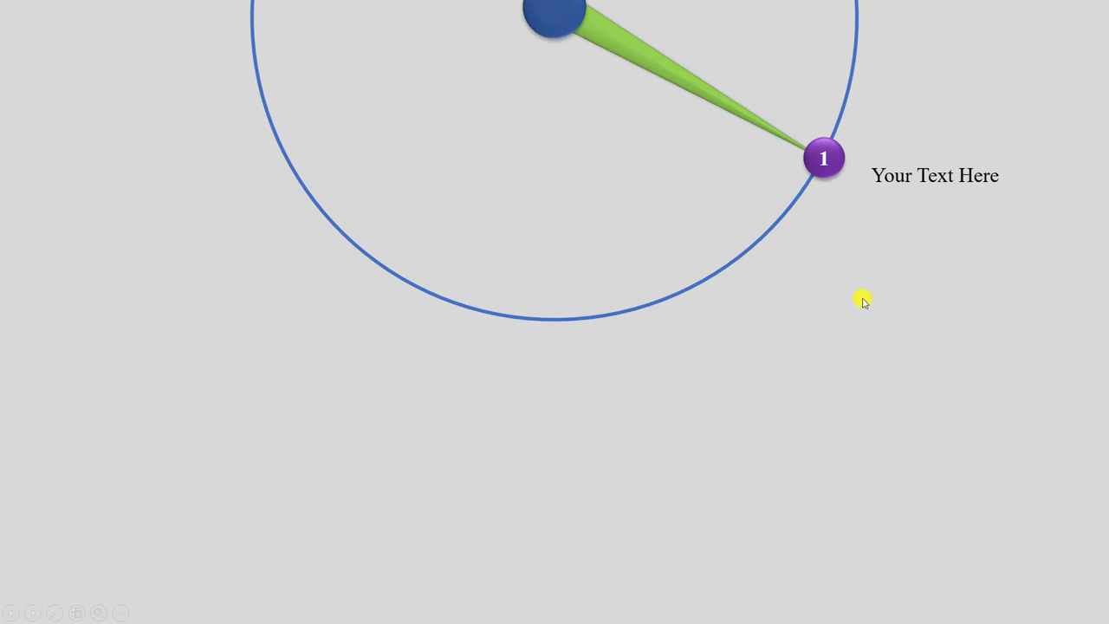
key("Escape")
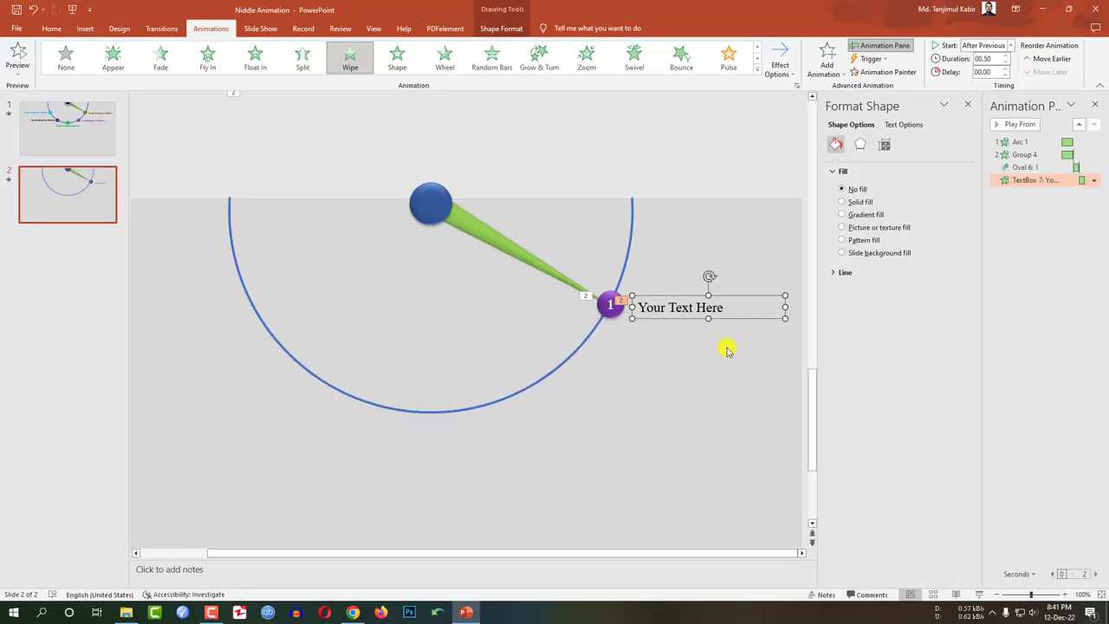
left_click(726, 349)
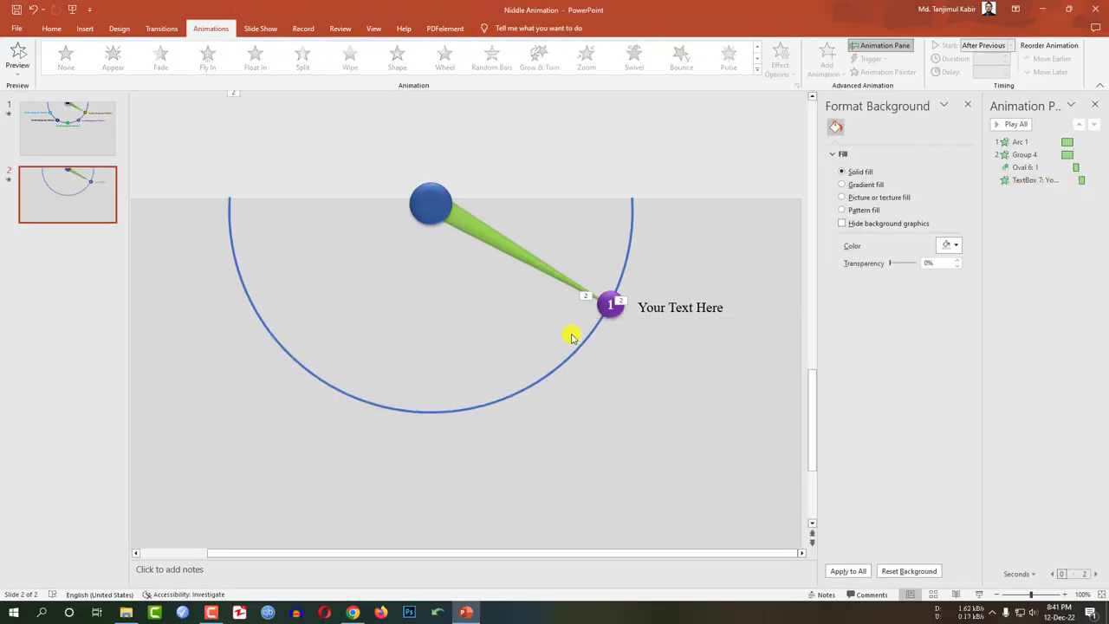
left_click(519, 255)
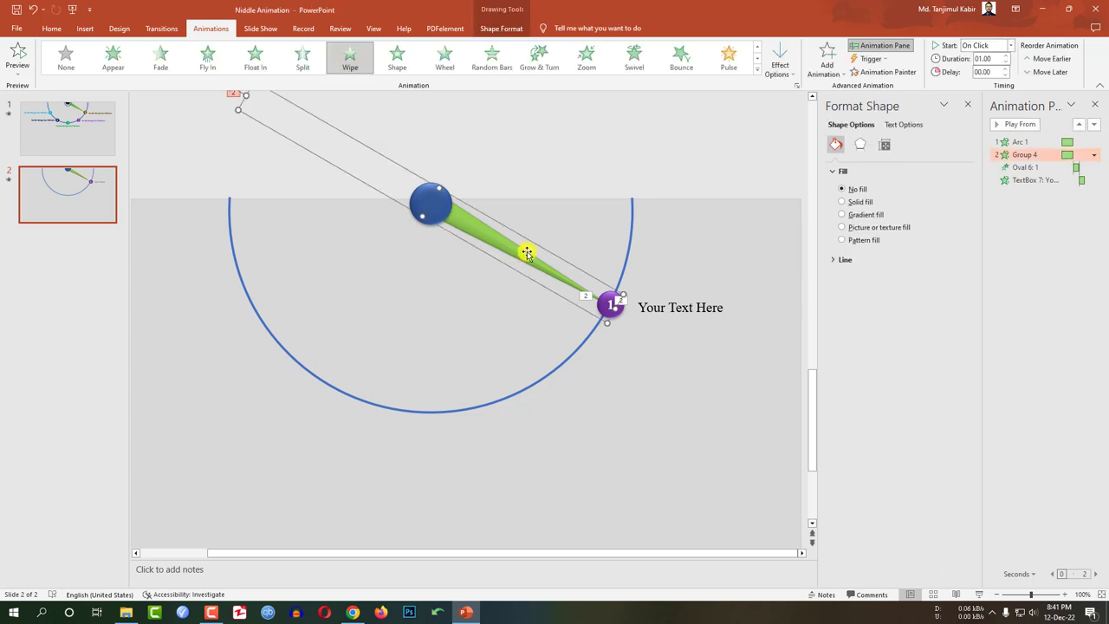
Step: Rotate the needle downward and draw a thin guide line extending its tip below the dial
left_click(1094, 106)
left_click(1013, 145)
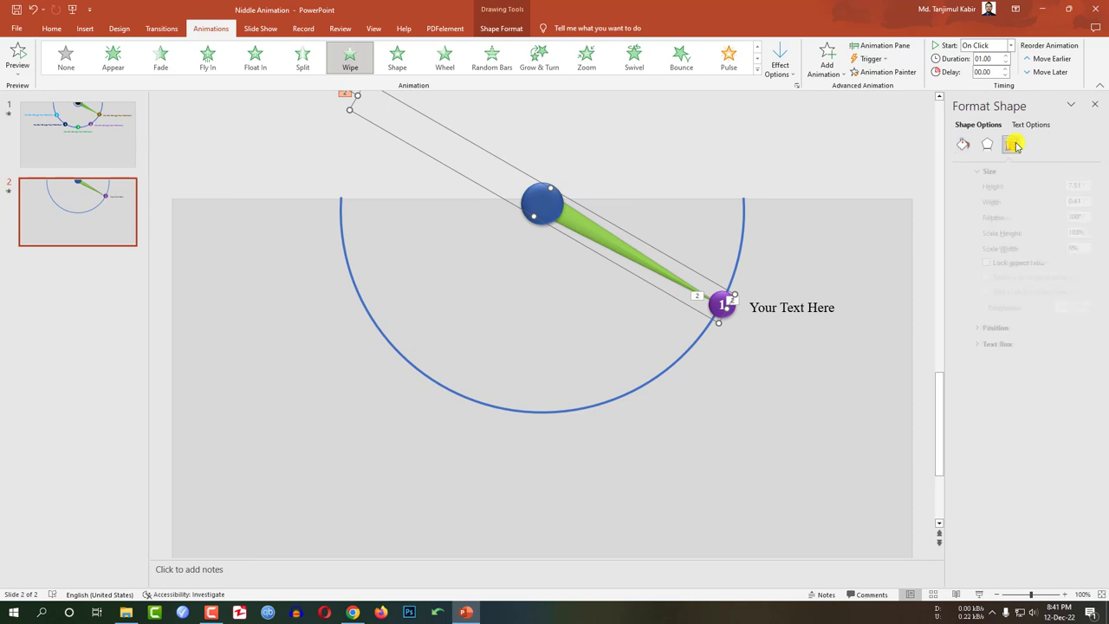
left_click(1055, 217)
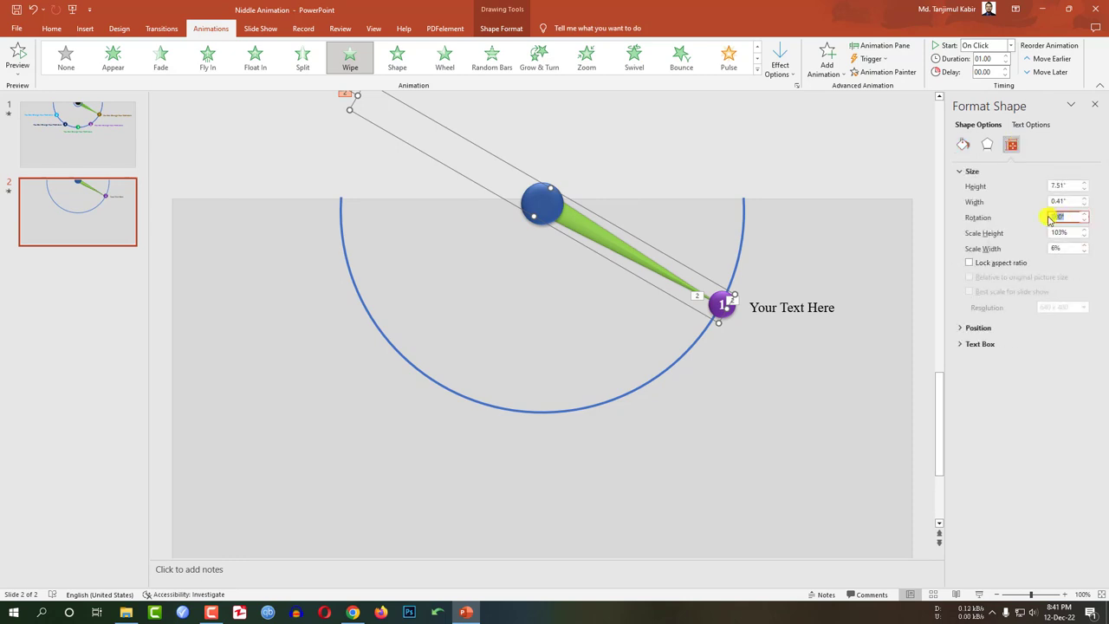
type("0")
type("330")
key("Return")
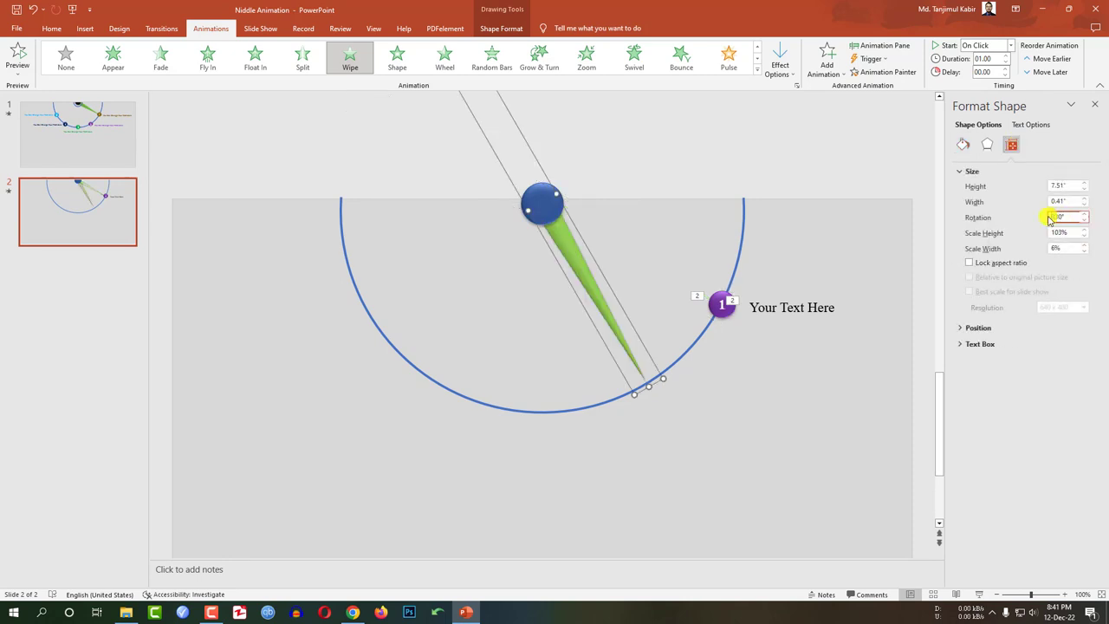
left_click(722, 303)
left_click(52, 28)
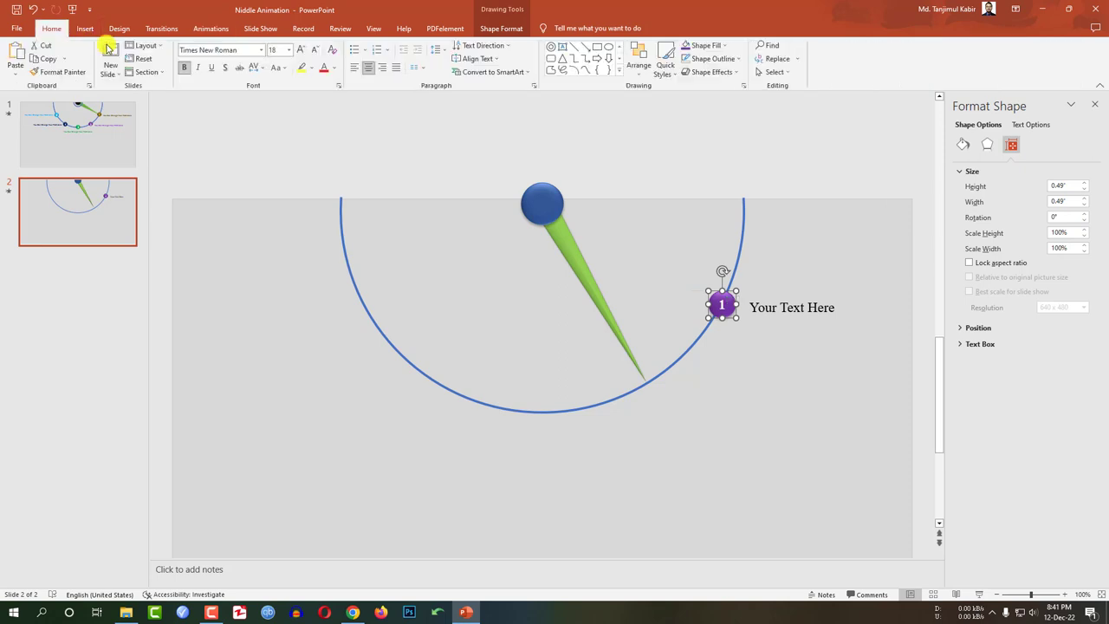
left_click(575, 49)
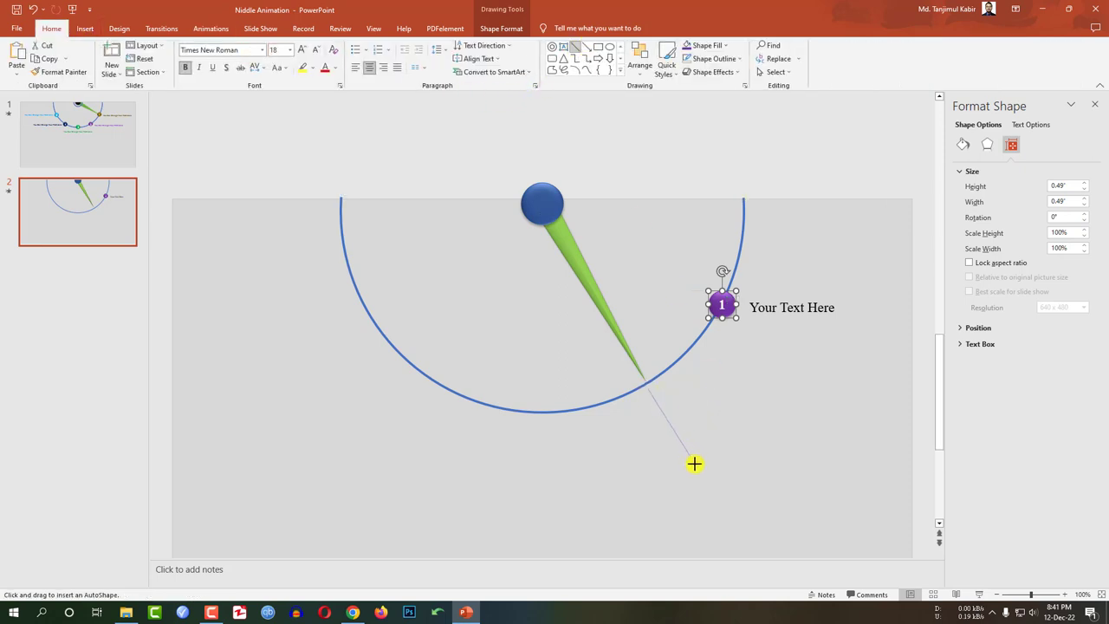
left_click_drag(648, 388, 694, 464)
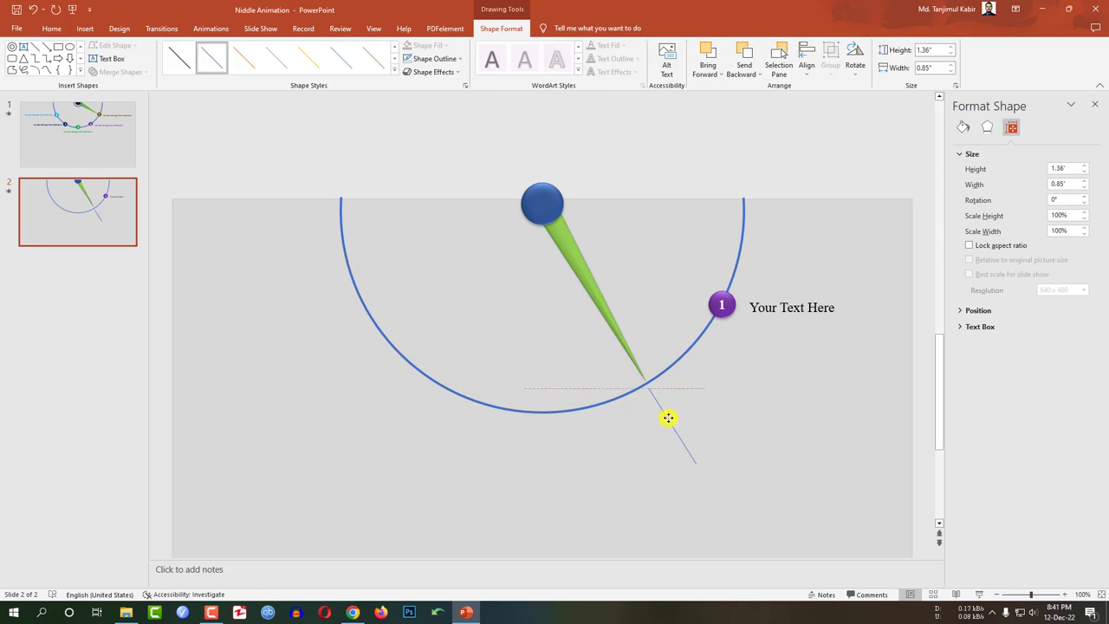
left_click_drag(669, 418, 669, 419)
Step: Rotate the needle to 360° and copy the guide line to match it
left_click(586, 284)
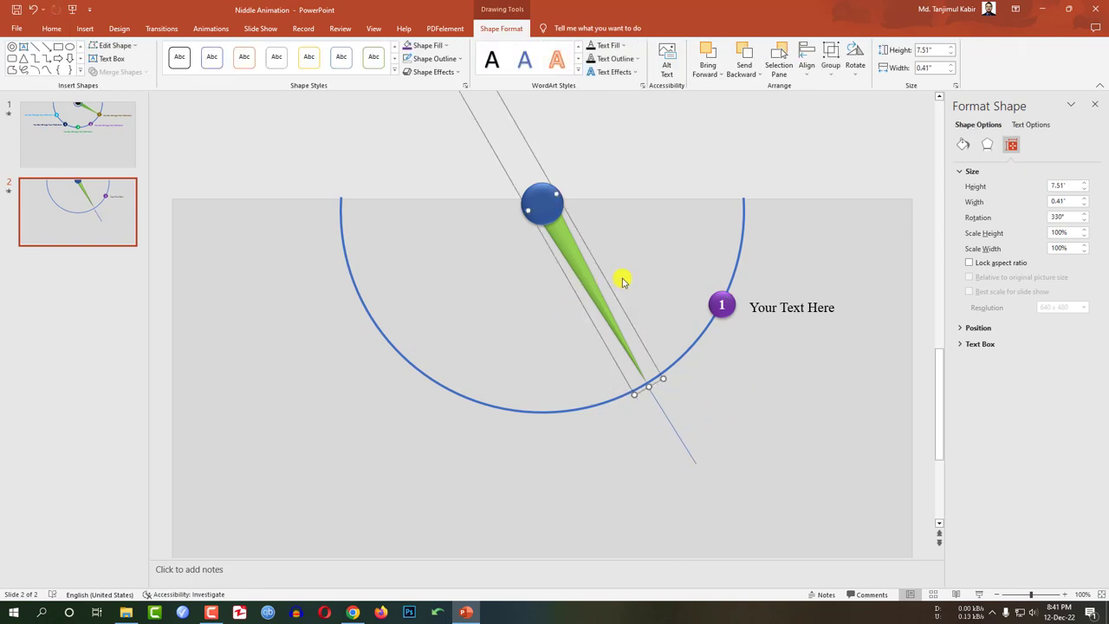
left_click_drag(1074, 217, 1026, 220)
key("Return")
left_click(682, 437)
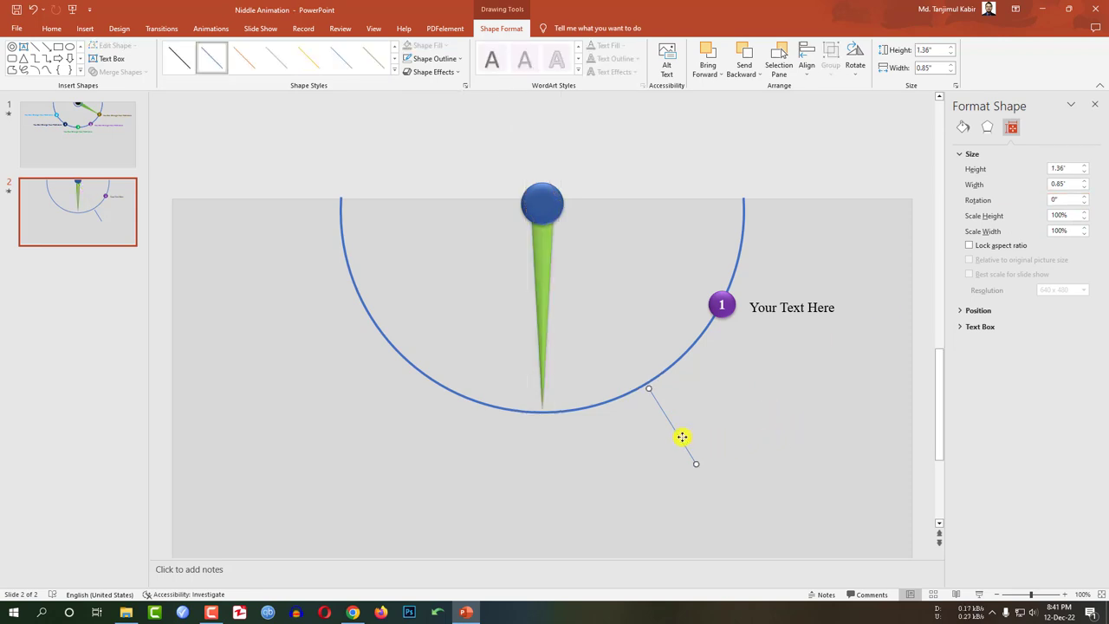
left_click_drag(690, 437, 543, 409)
Step: Rotate the needle to 390° and duplicate the guide line to the arc's lower left
left_click(543, 327)
left_click_drag(1066, 218, 1025, 221)
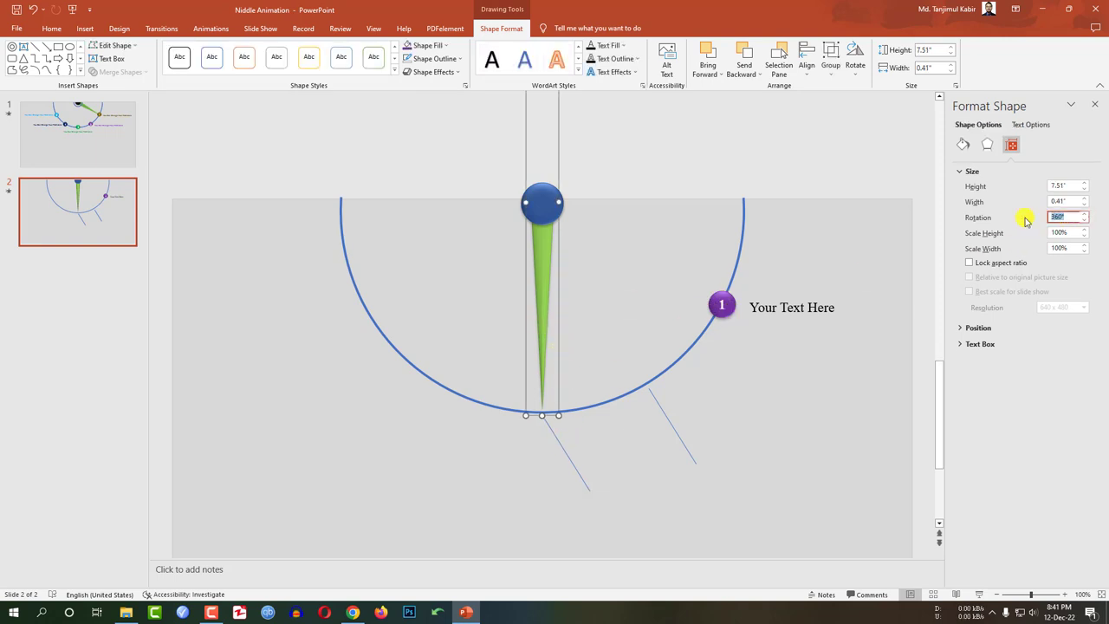
type("390")
key("Return")
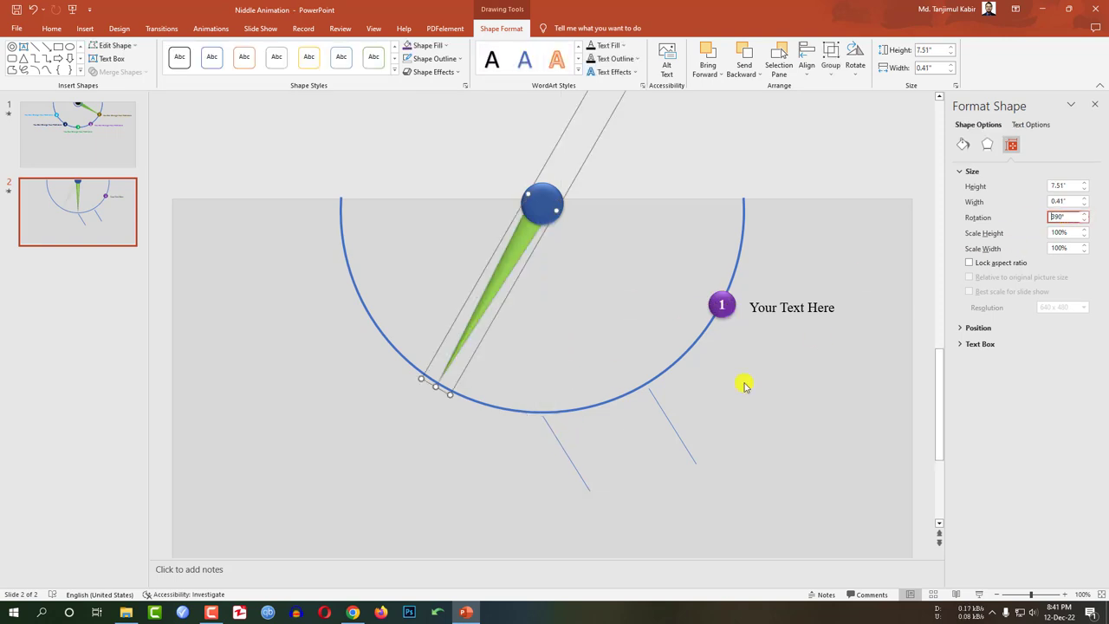
left_click(573, 464)
key("Right")
key("Right")
key("Down")
key("Down")
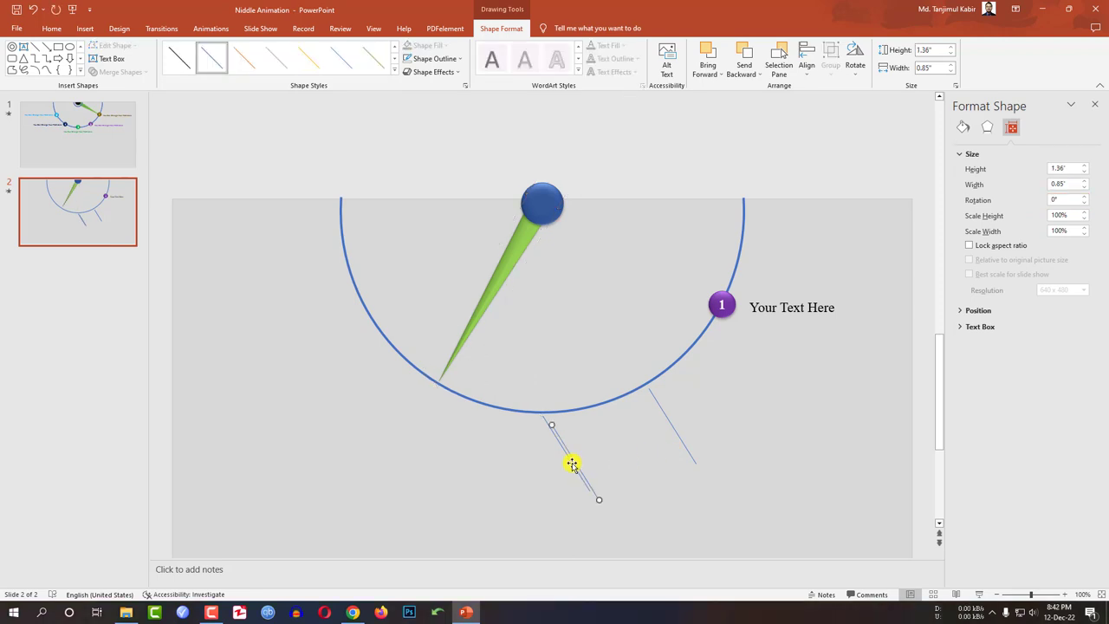
left_click_drag(577, 464, 463, 422)
Step: Rotate the needle to 420° and copy a guide line to the dial's left edge
key("Tab")
type("420")
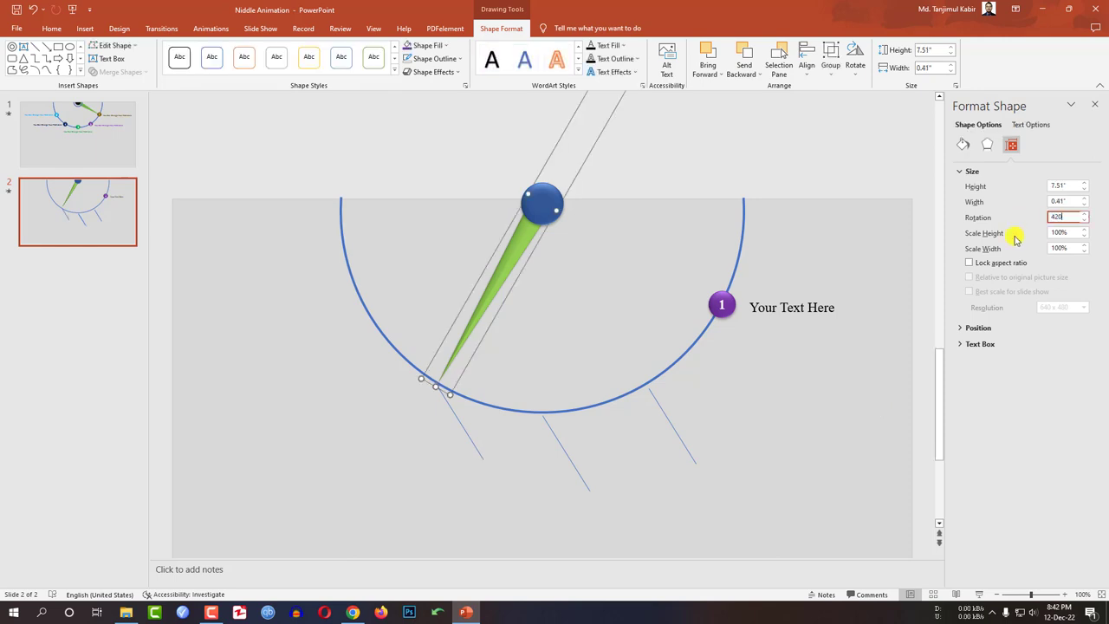
key("Return")
left_click(466, 428)
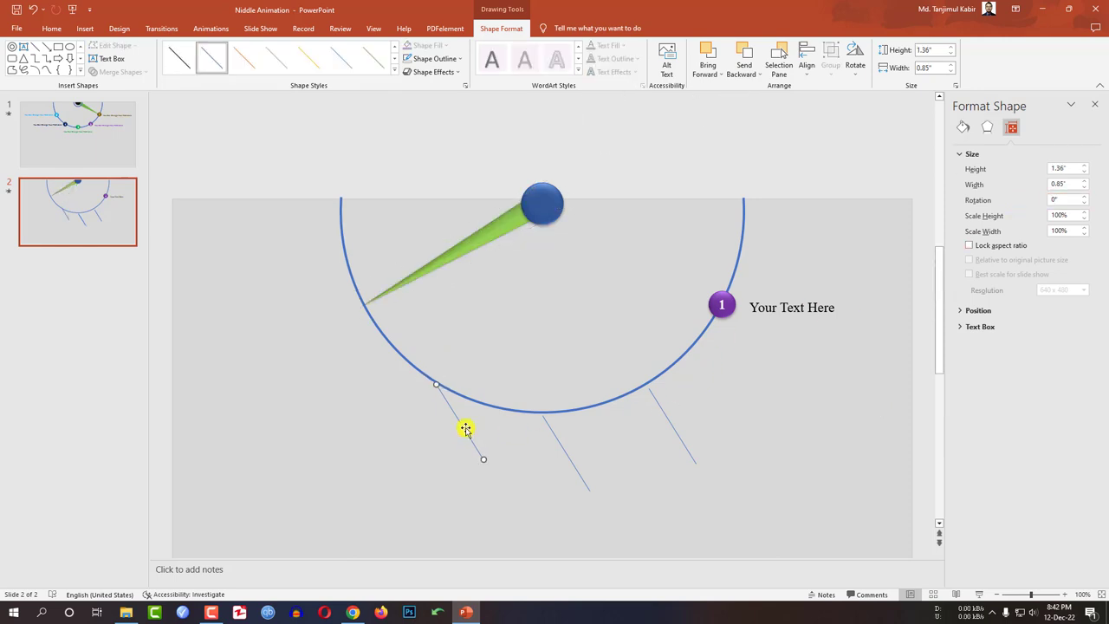
mouse_move(466, 428)
left_mouse_down()
mouse_move(383, 341)
mouse_move(384, 376)
left_mouse_up()
left_click(724, 305)
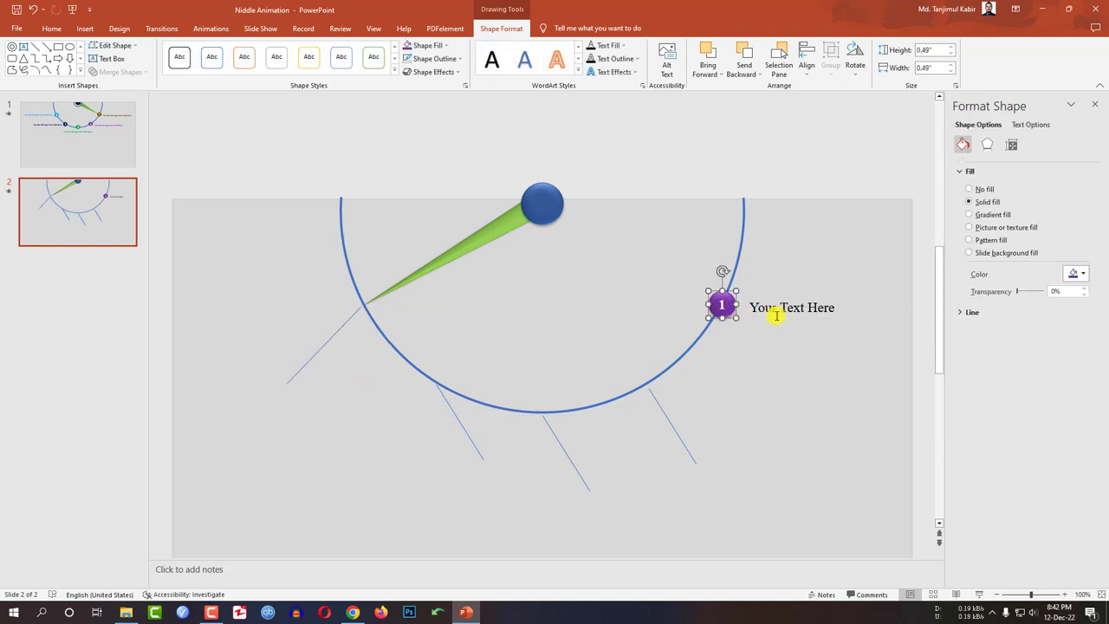
Step: Copy the purple marker and its label onto the guide lines along the arc
left_click(774, 313, "shift")
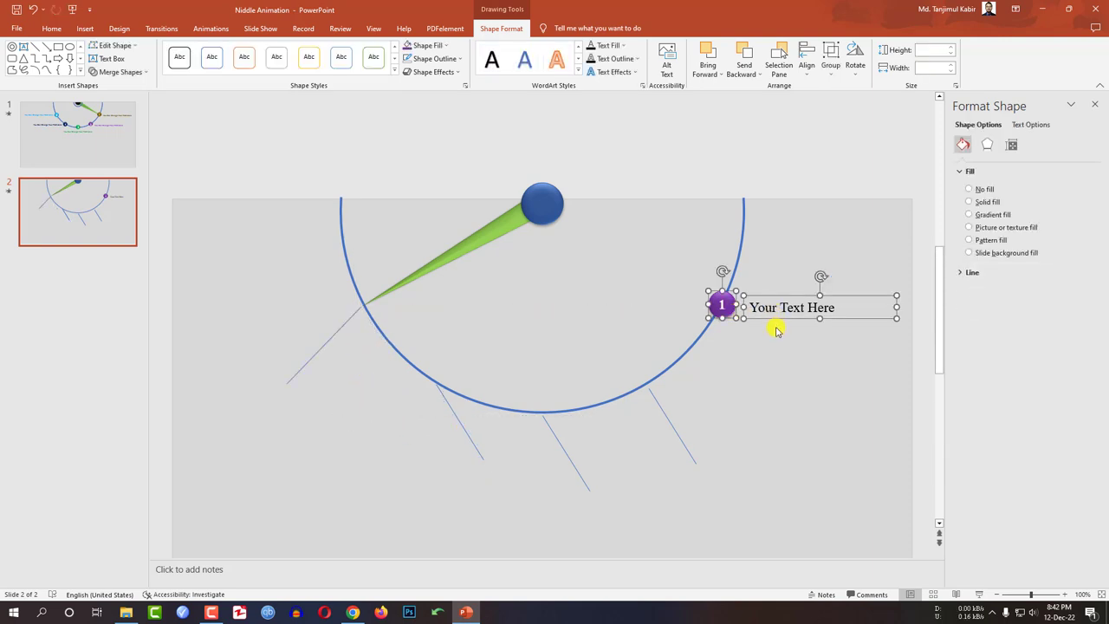
mouse_move(775, 324)
left_mouse_down()
mouse_move(700, 407)
mouse_move(599, 435)
mouse_move(604, 428)
mouse_move(503, 401)
mouse_move(443, 323)
left_mouse_up()
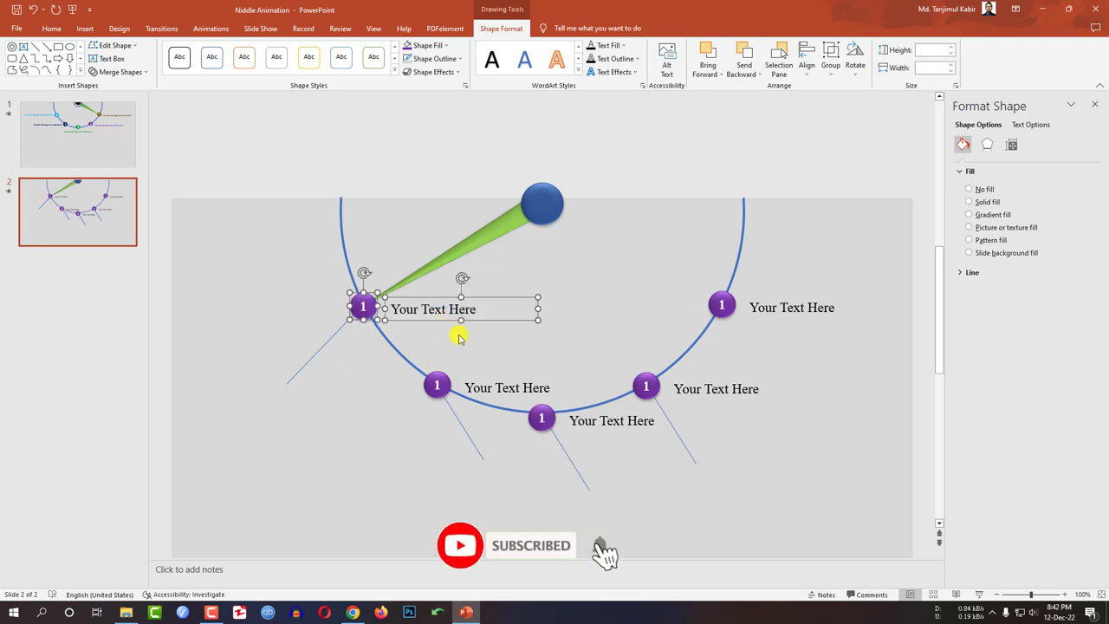
left_click(487, 324)
mouse_move(486, 324)
left_mouse_down()
mouse_move(341, 323)
mouse_move(351, 315)
left_mouse_up()
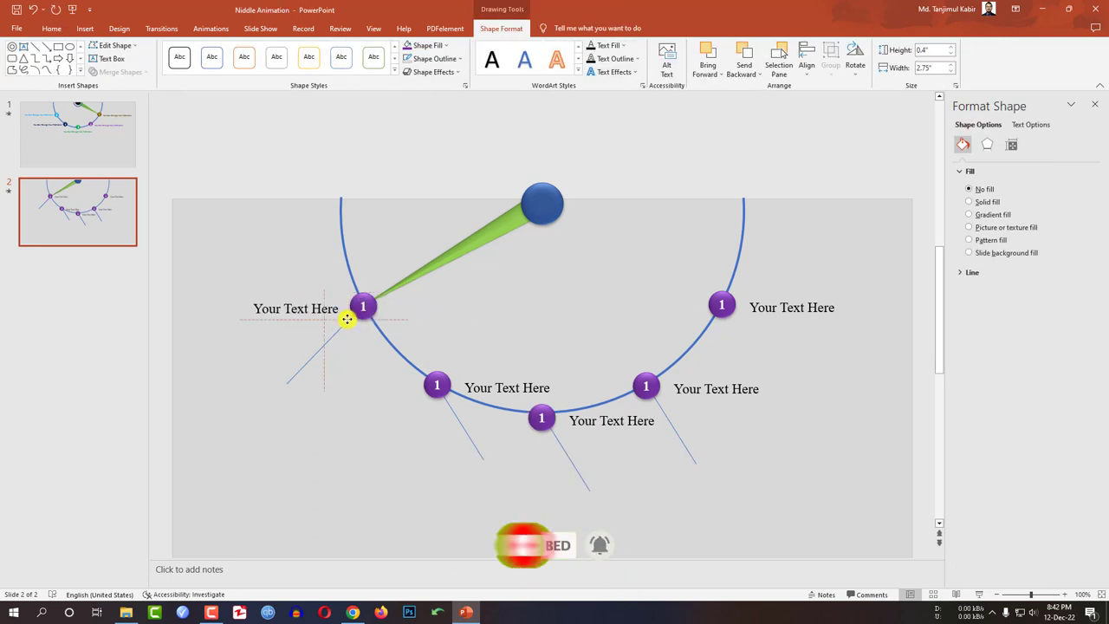
Step: Move each copied label beside its marker and delete the four guide lines
left_click(332, 336)
key("Delete")
left_click(495, 389)
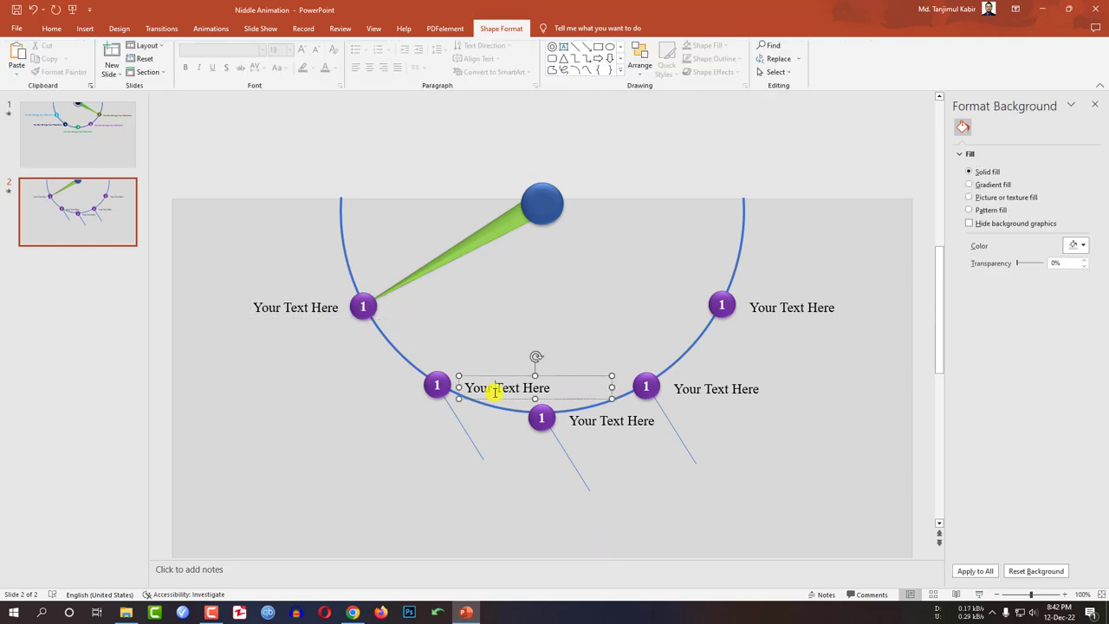
mouse_move(500, 401)
left_mouse_down()
mouse_move(362, 401)
mouse_move(373, 403)
left_mouse_up()
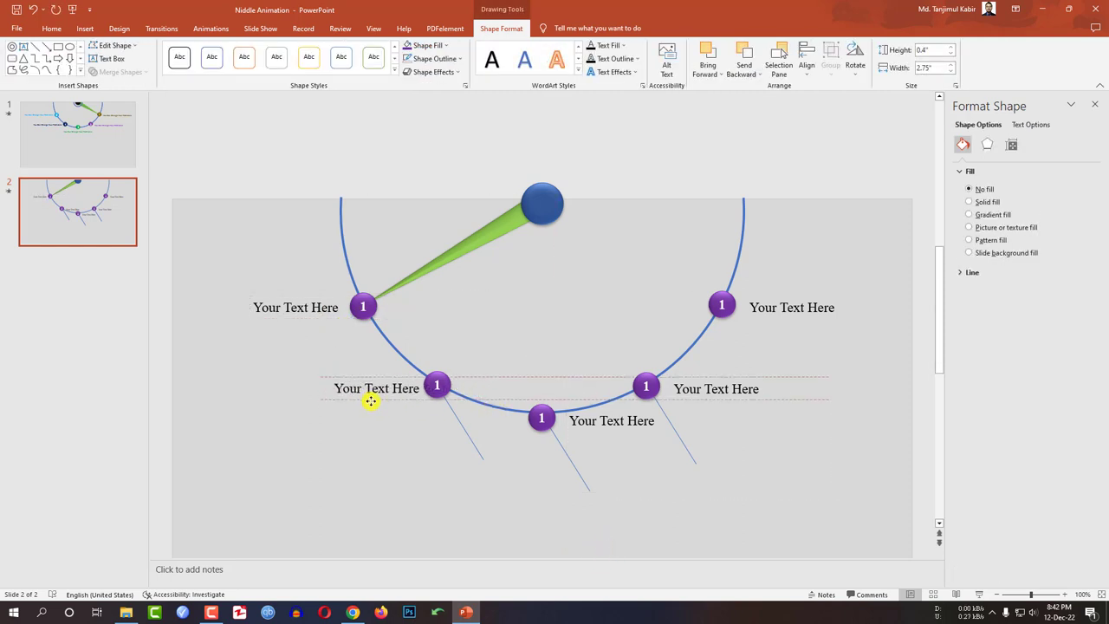
left_click(469, 436)
key("Delete")
left_click(577, 426)
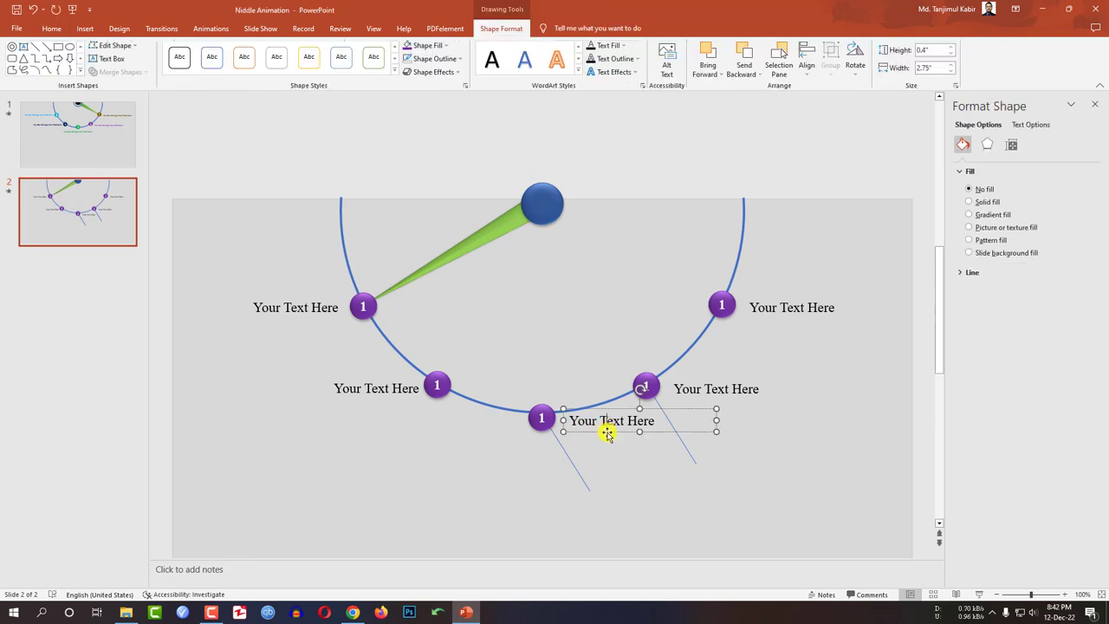
mouse_move(605, 426)
left_mouse_down()
mouse_move(474, 436)
mouse_move(534, 452)
left_mouse_up()
left_click(570, 468)
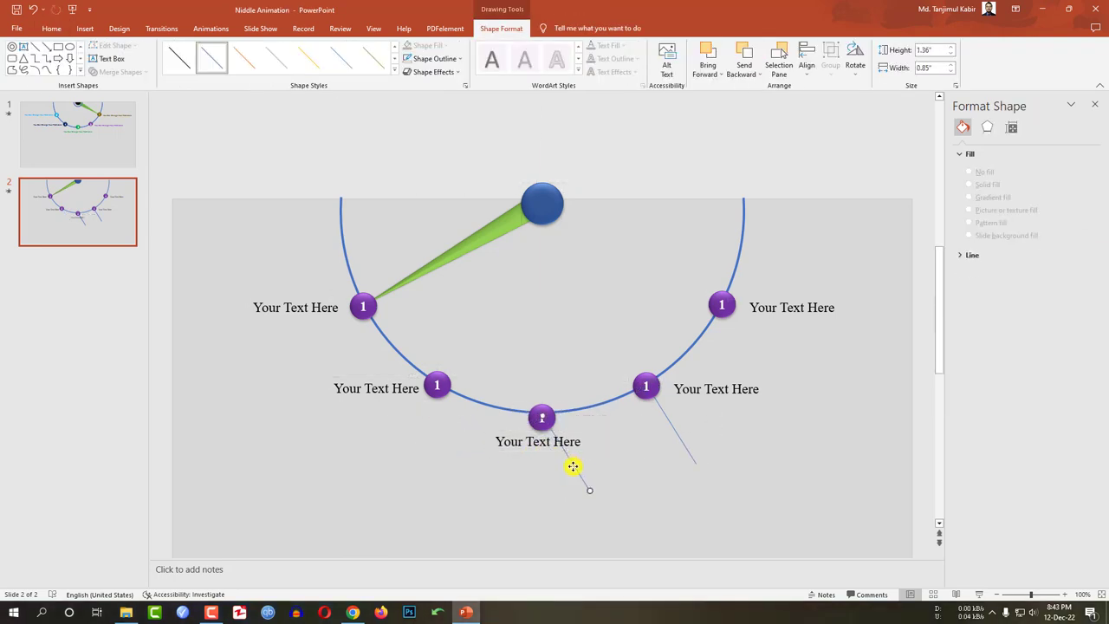
key("Delete")
left_click(668, 426)
key("Delete")
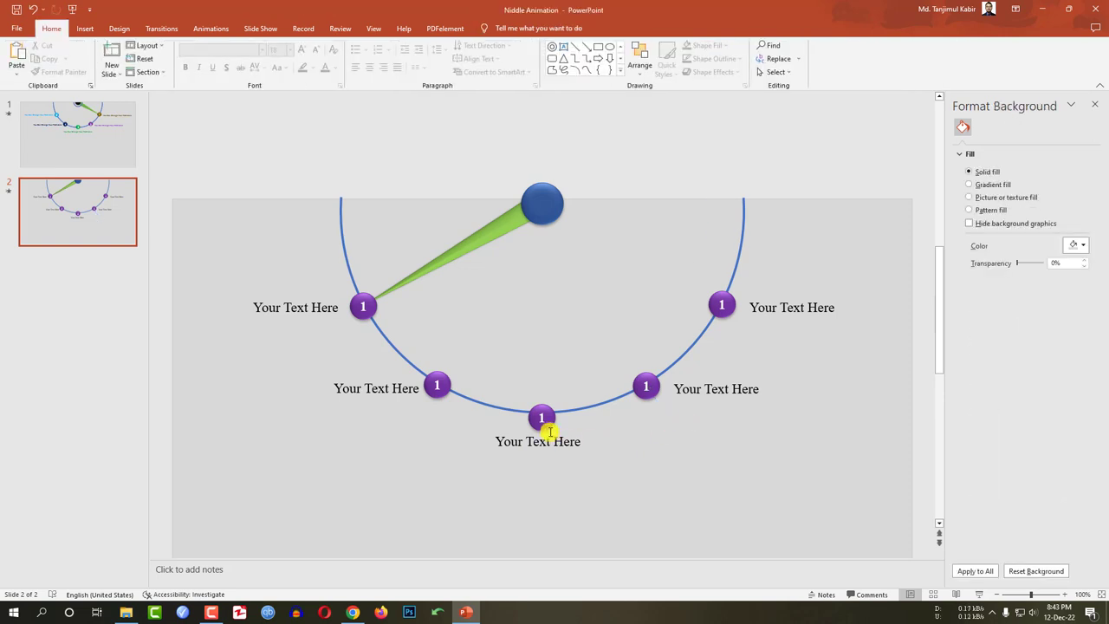
Step: Fill the lower-right marker brown-orange and the lower-left marker blue
double_click(646, 386)
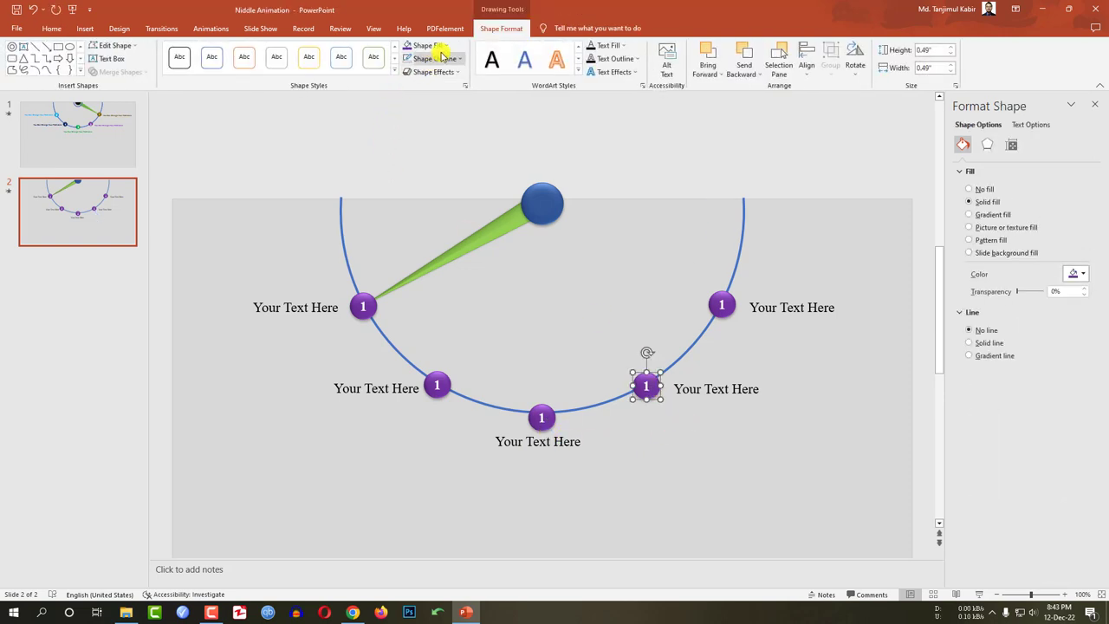
left_click(426, 45)
left_click(458, 116)
left_click(438, 382)
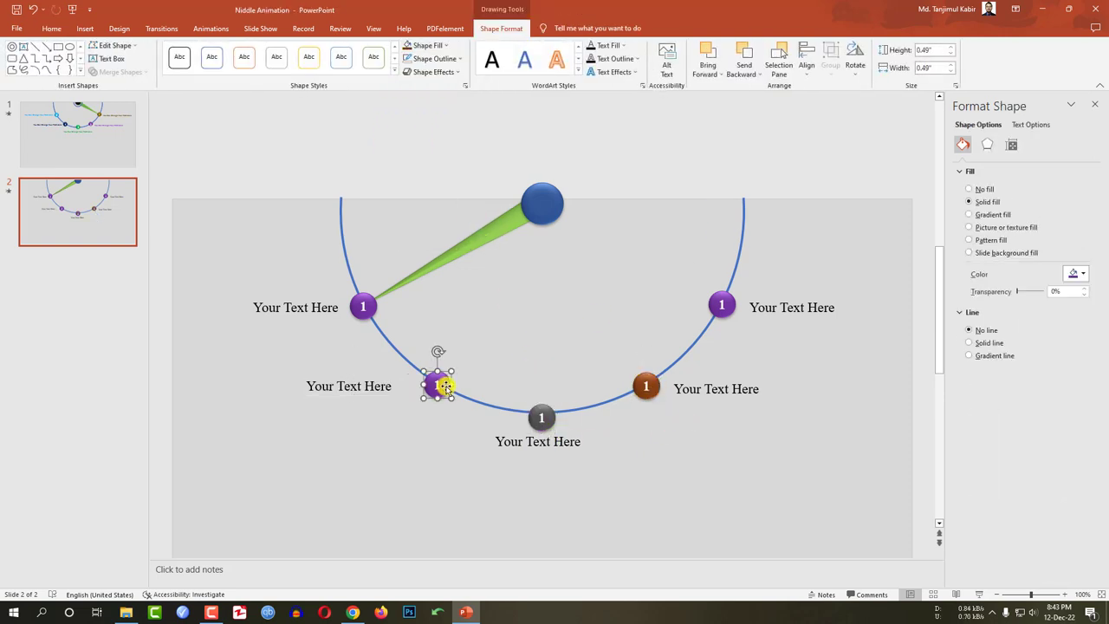
left_click(446, 45)
left_click(484, 138)
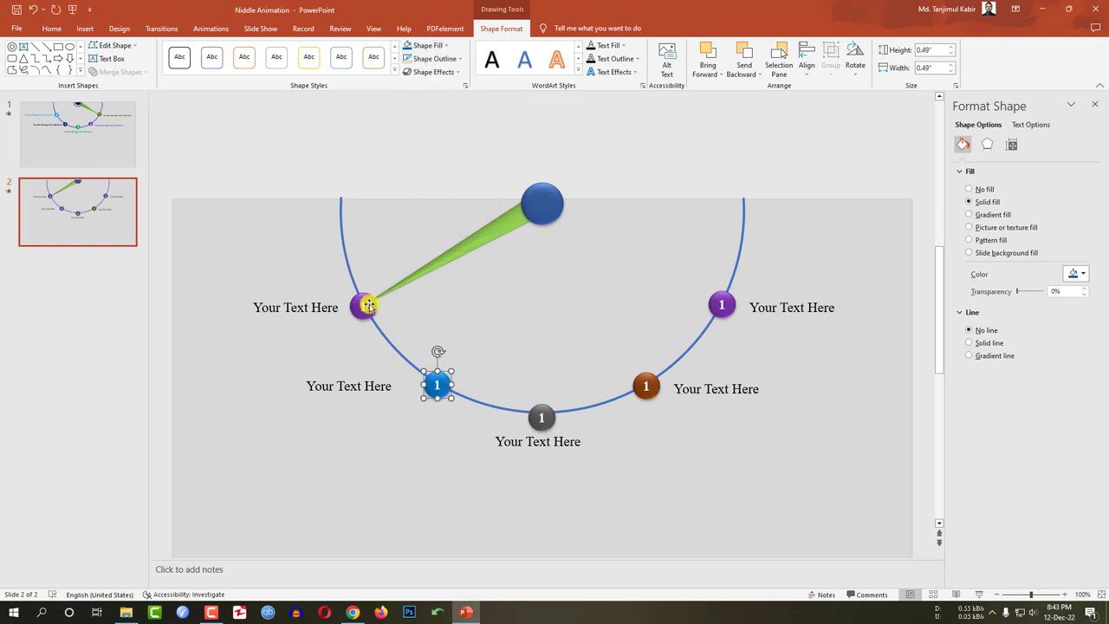
Step: Edit the bottom marker's number and show the slide's Animation Pane
left_click(647, 386)
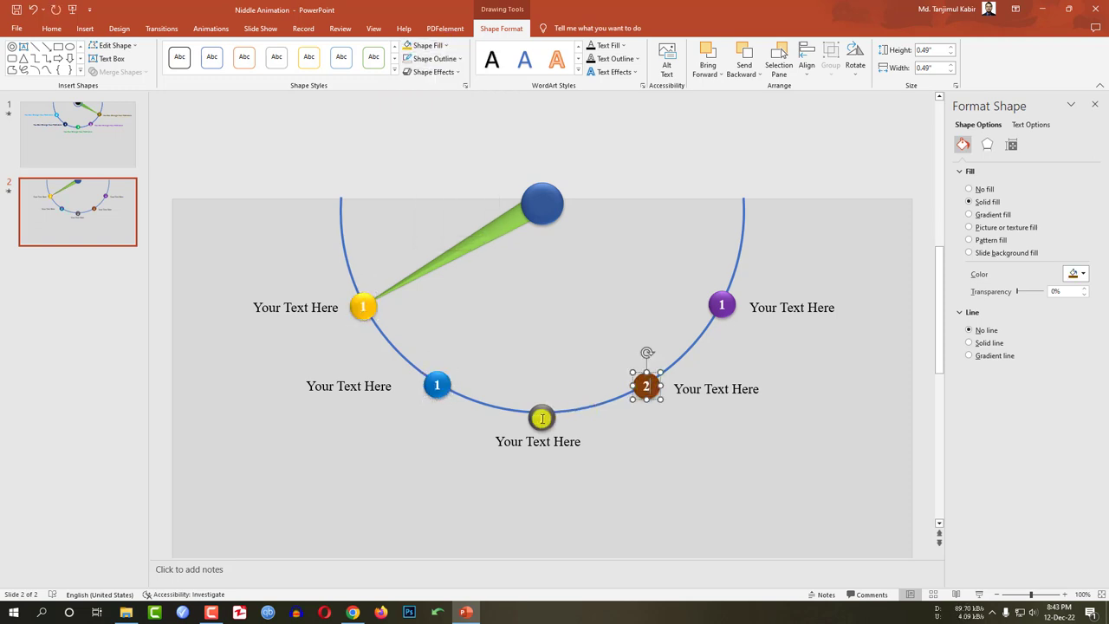
left_click(542, 418)
left_click(542, 419)
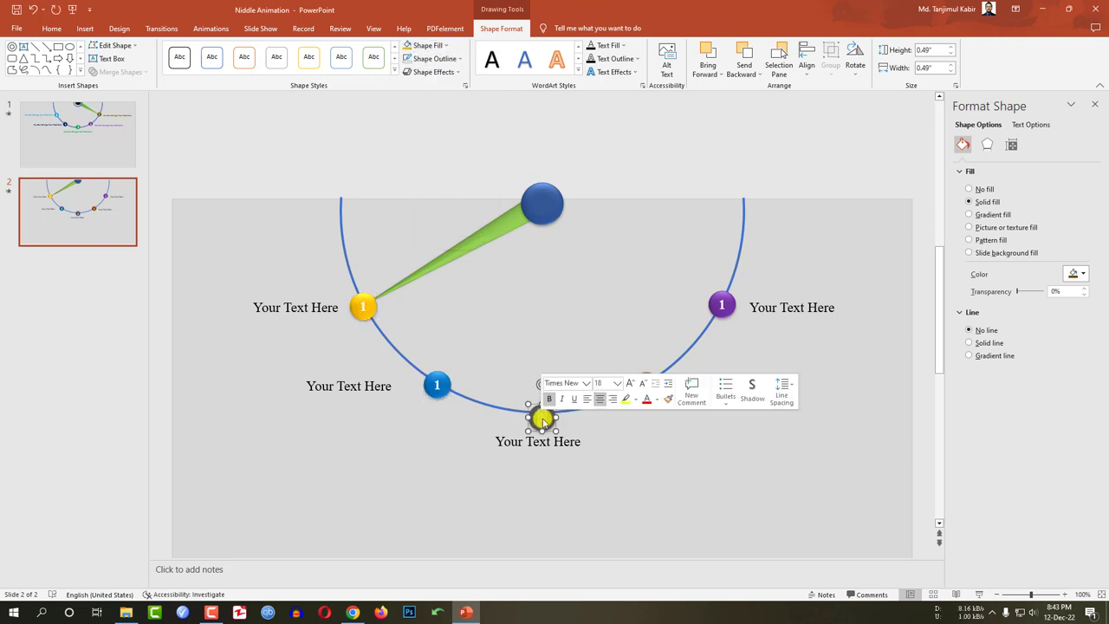
left_click(470, 408)
left_click(223, 33)
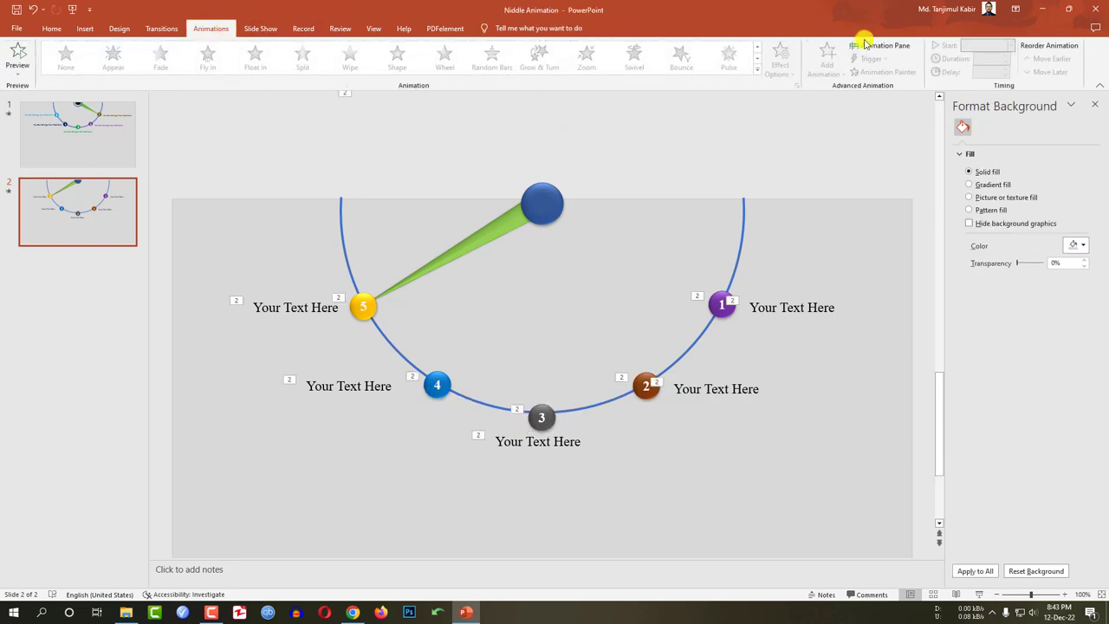
left_click(862, 45)
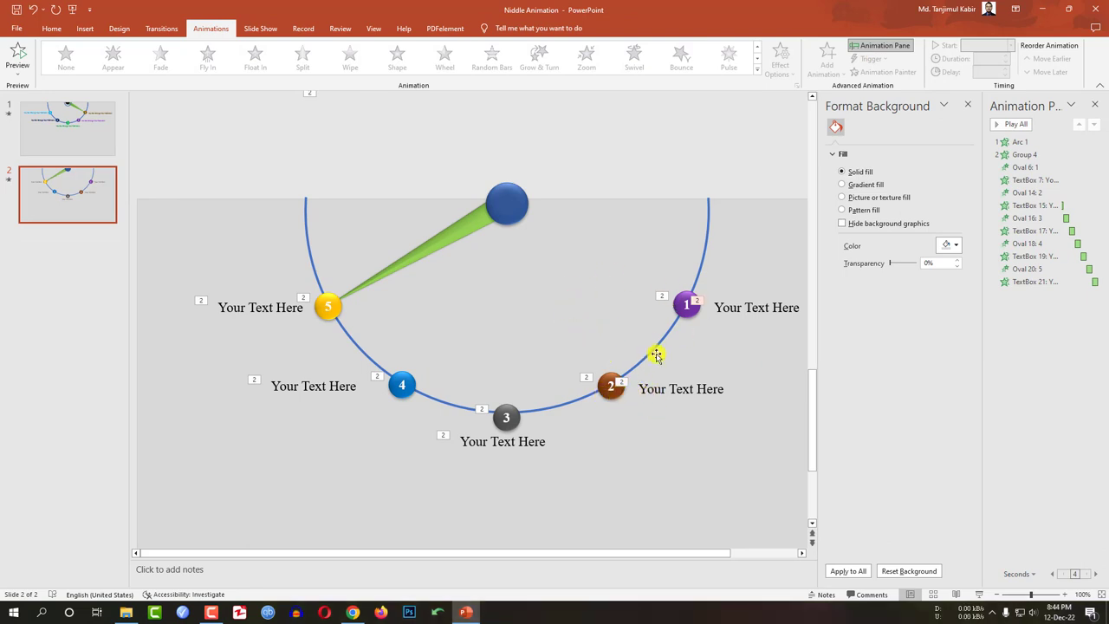
Step: Set the needle group's rotation to 300° so it points at purple marker 1
left_click(442, 241)
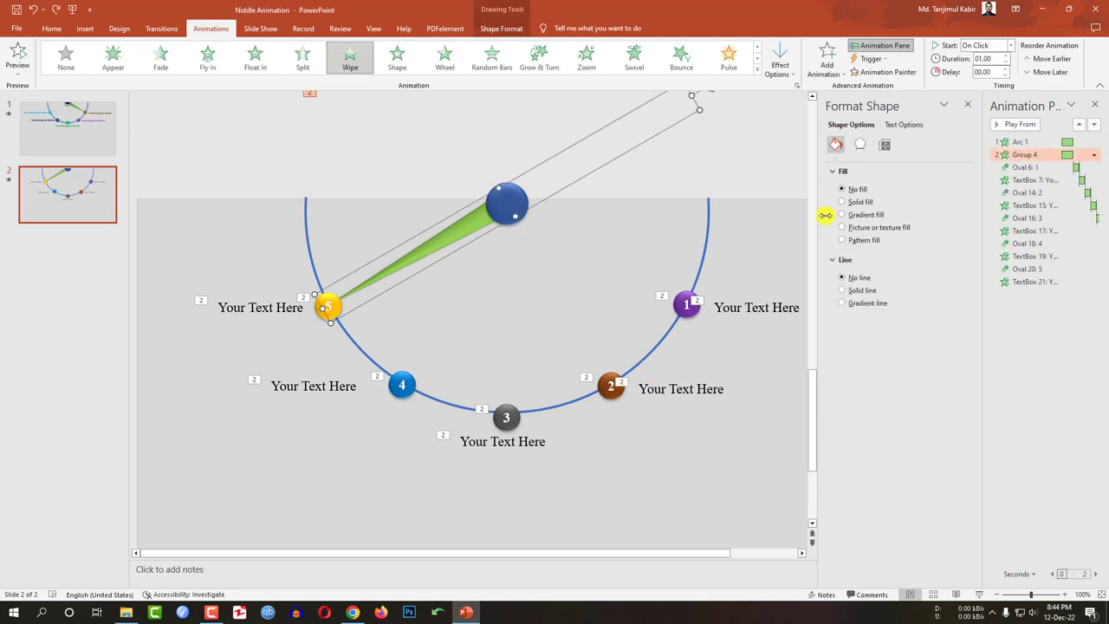
left_click(885, 145)
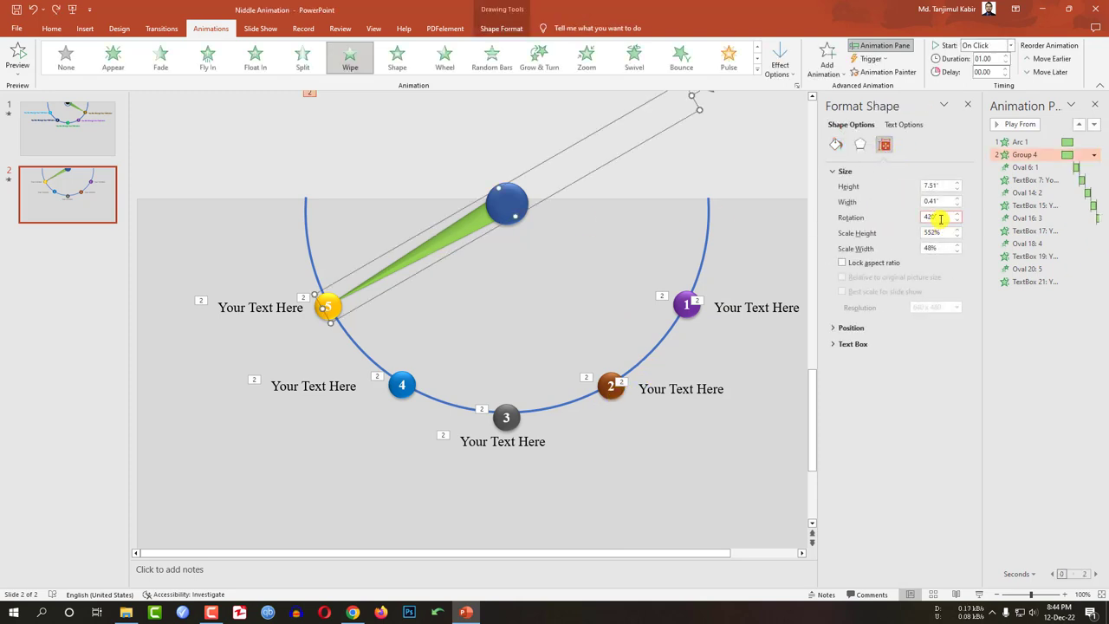
left_click_drag(942, 220, 905, 222)
type("300")
key("Return")
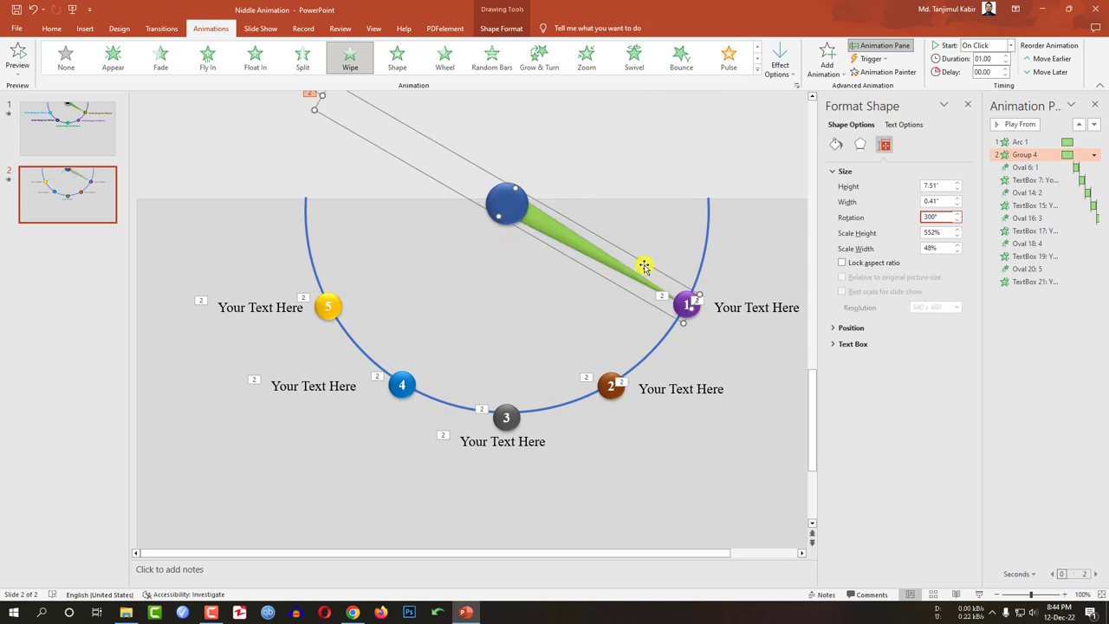
left_click(598, 259)
left_click(597, 257)
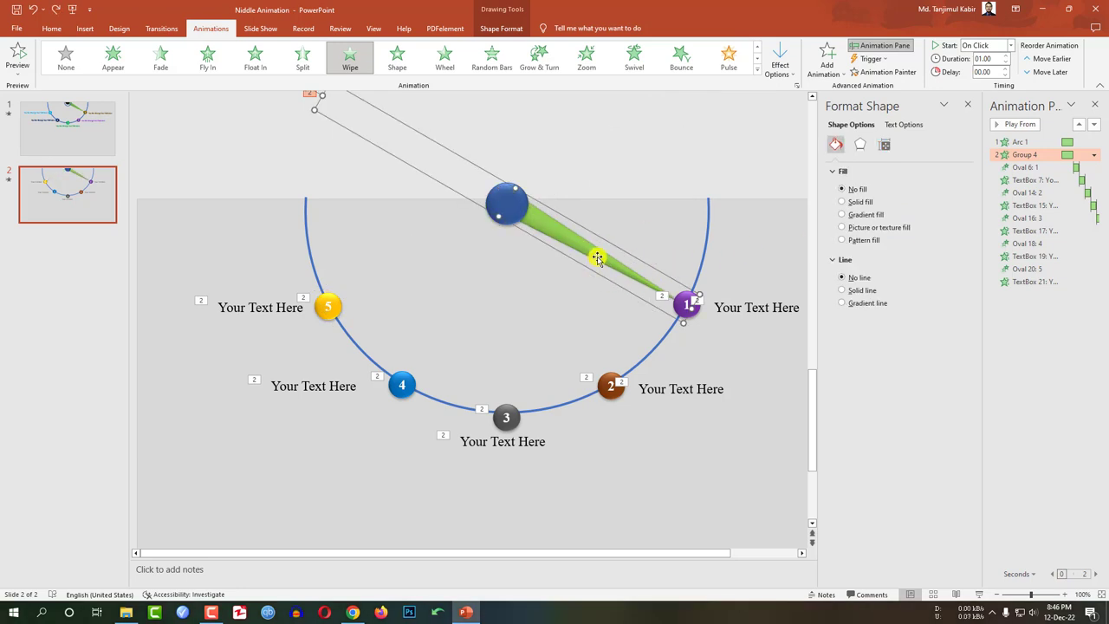
Step: Add a Spin emphasis to the needle with a custom 30° clockwise amount
left_click(828, 59)
left_click(969, 216)
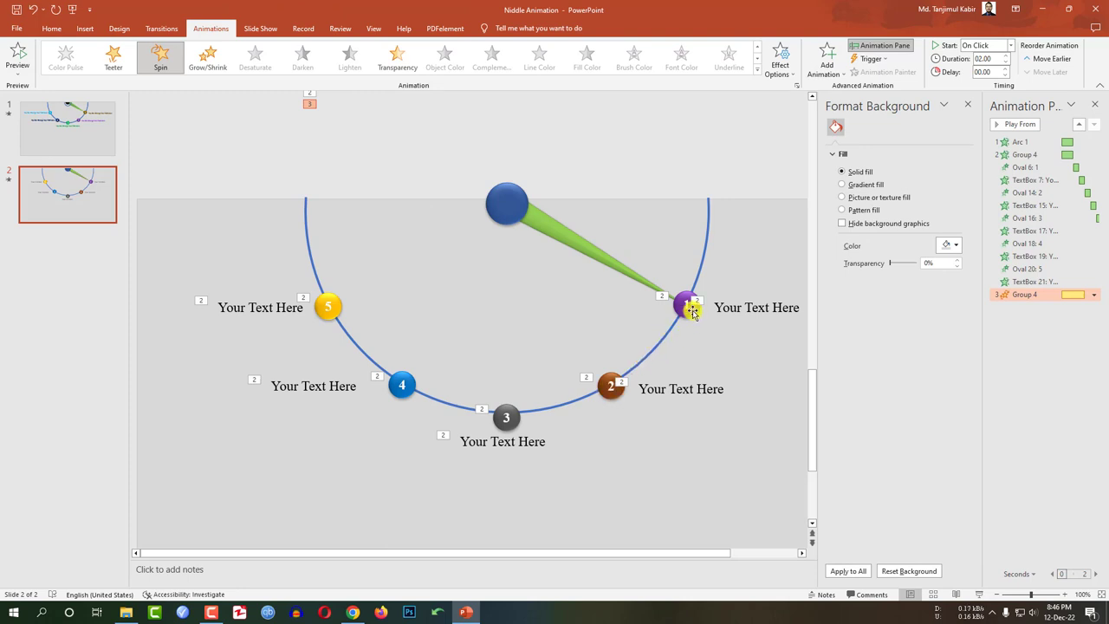
left_click(1094, 294)
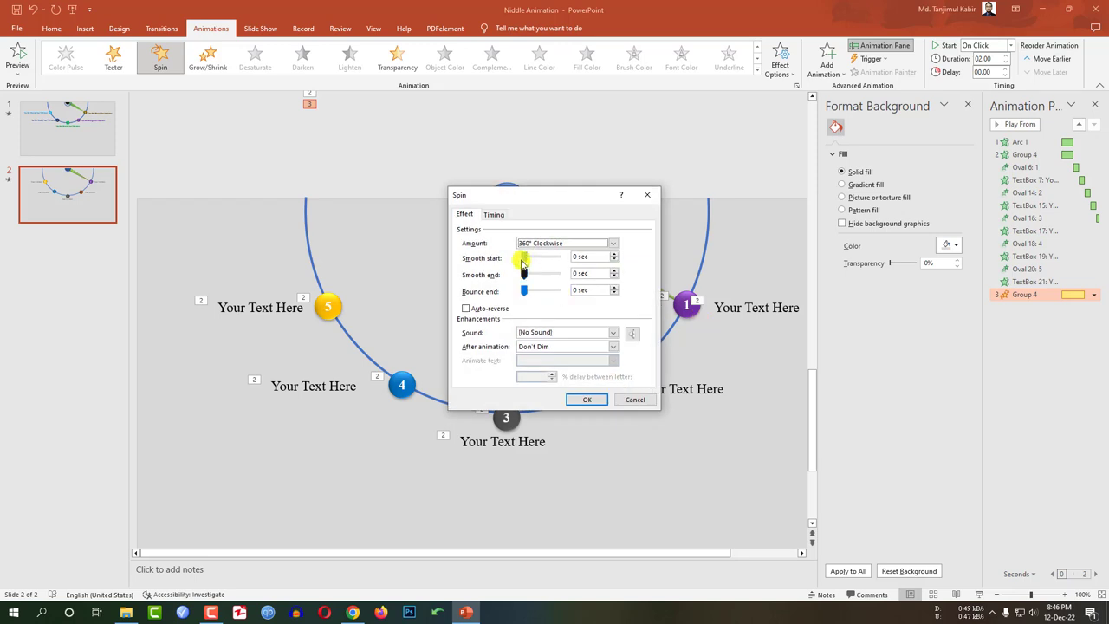
left_click(614, 246)
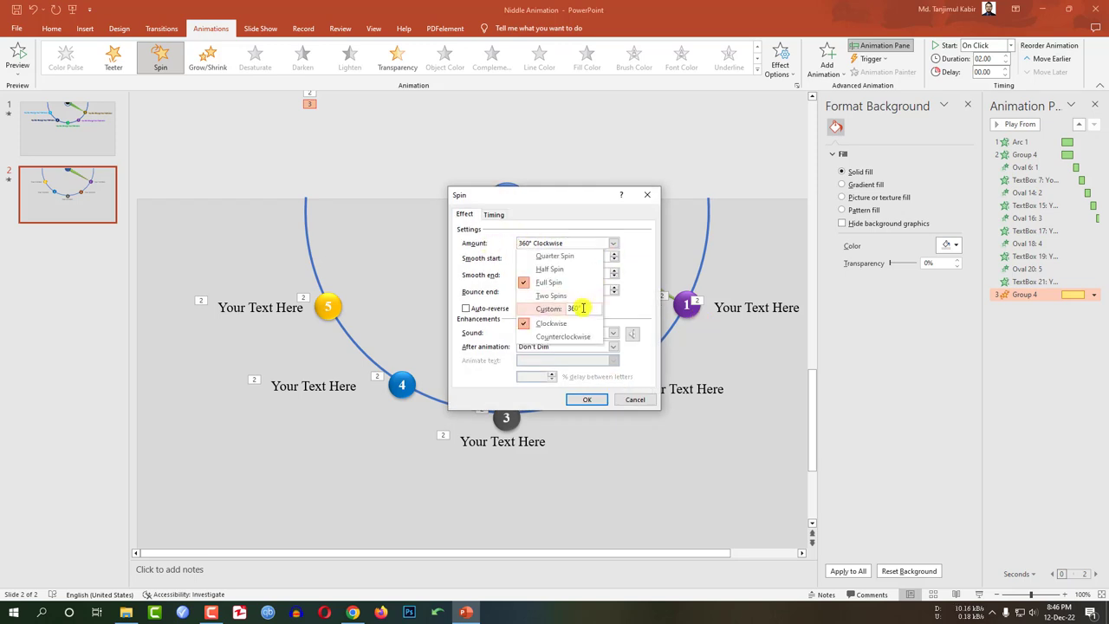
left_click(540, 312)
type("30")
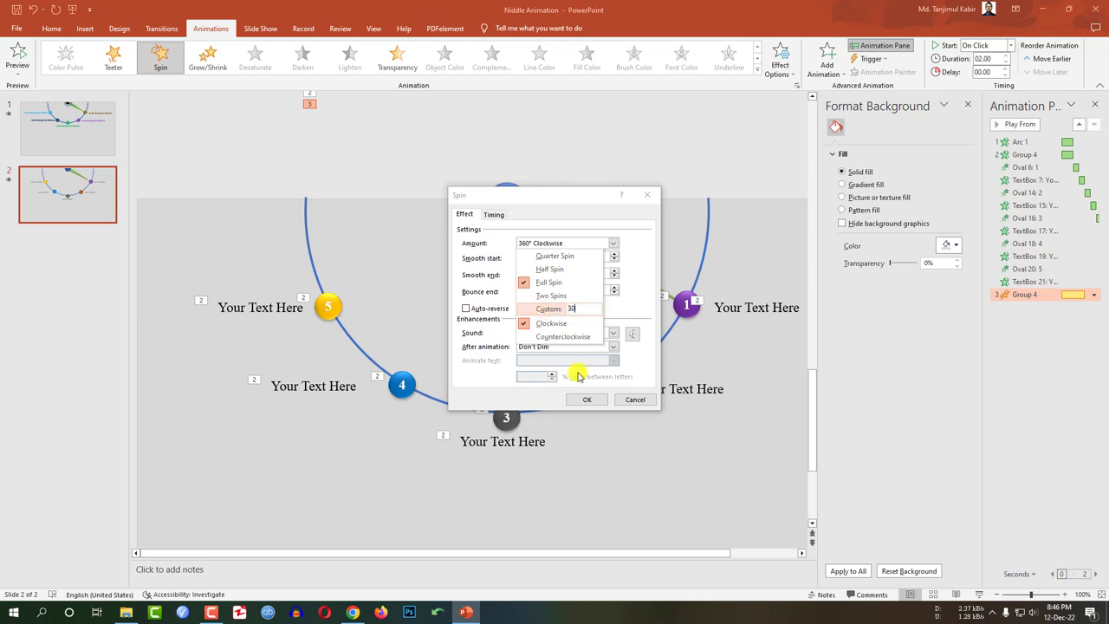
key("Return")
left_click(591, 399)
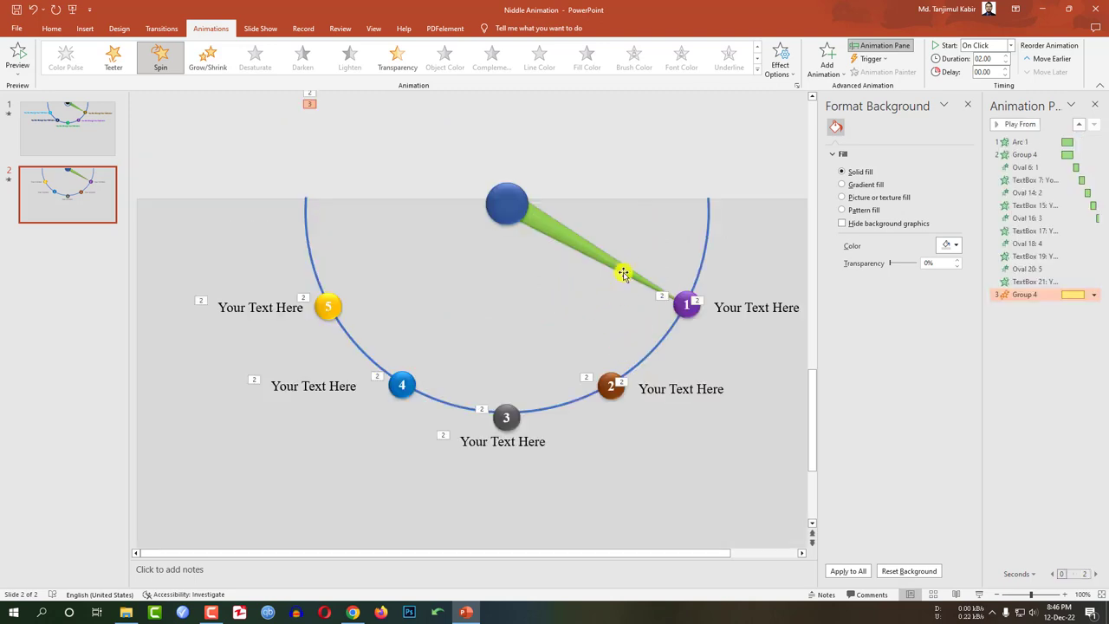
left_click(1040, 296)
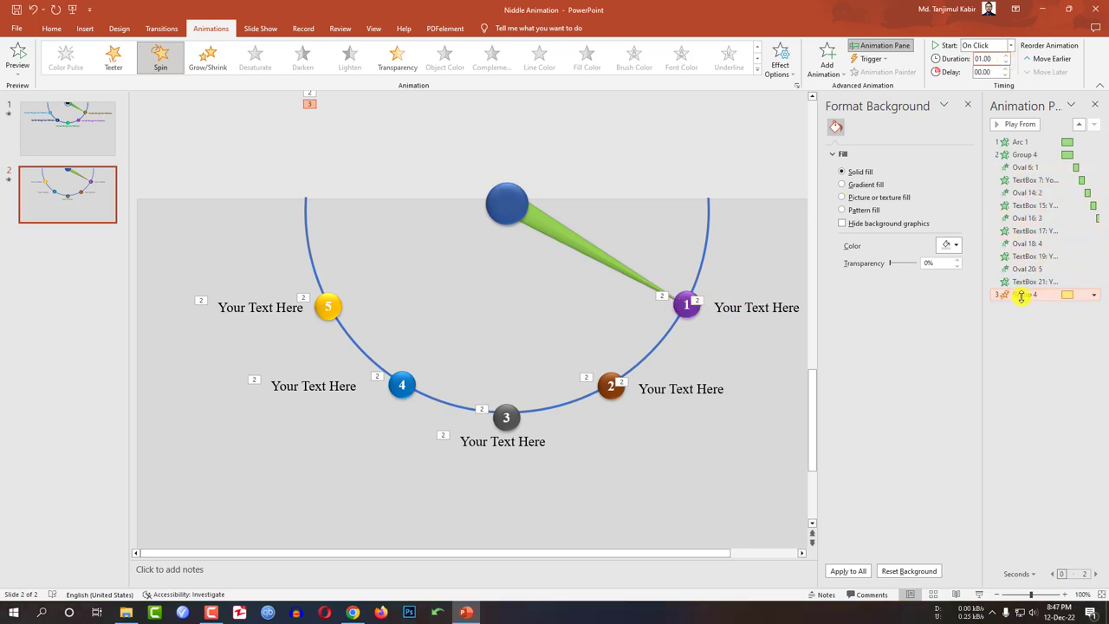
Step: Move the first needle spin after TextBox 7 and add another Spin to the needle
left_click_drag(1025, 295, 1026, 193)
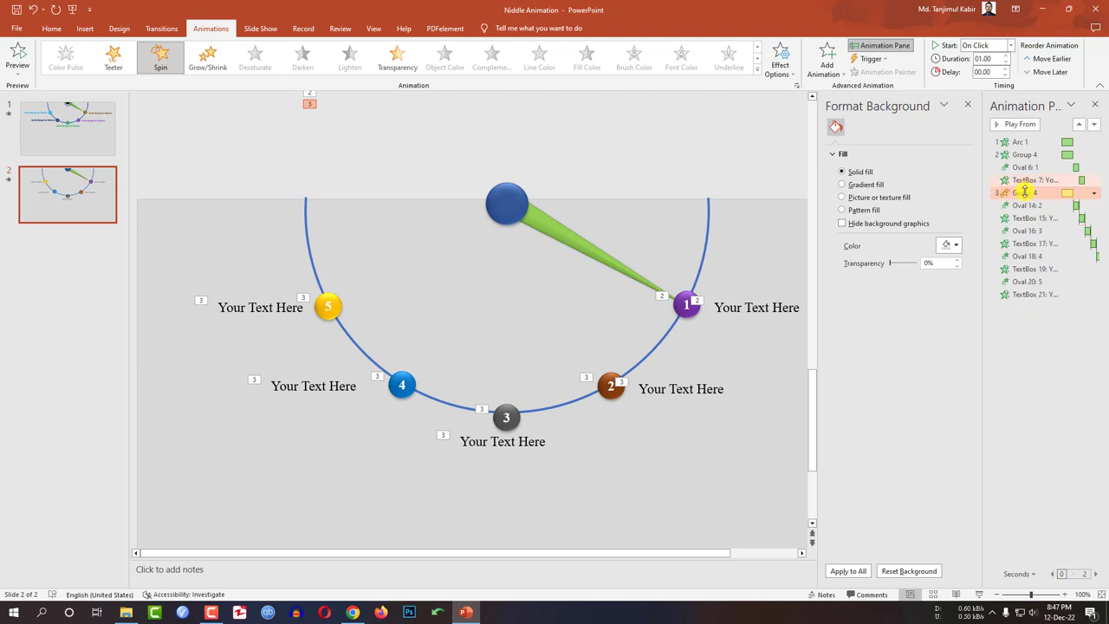
left_click(594, 255)
left_click(836, 73)
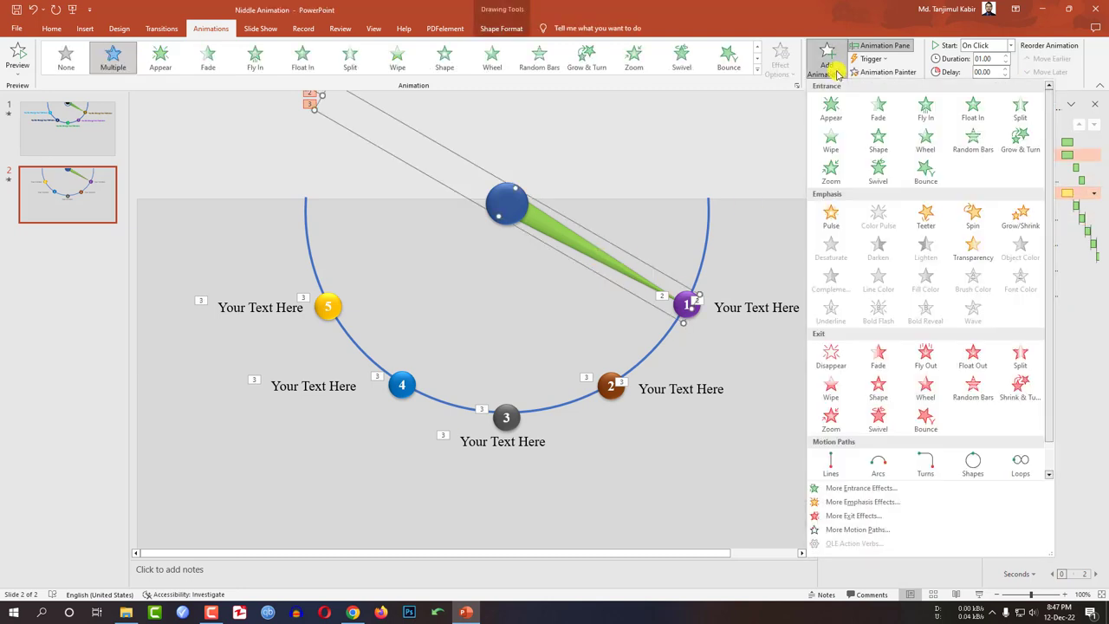
left_click(970, 217)
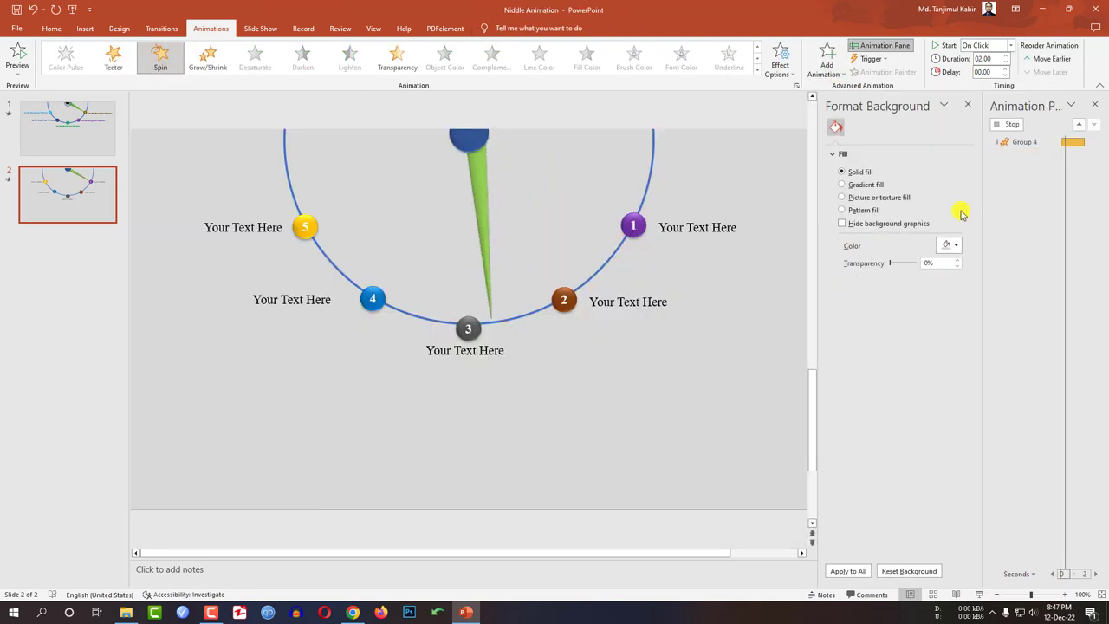
Step: Set the new spin to a custom 30° clockwise and reorder it after TextBox 15
left_click(1094, 307)
left_click(1022, 353)
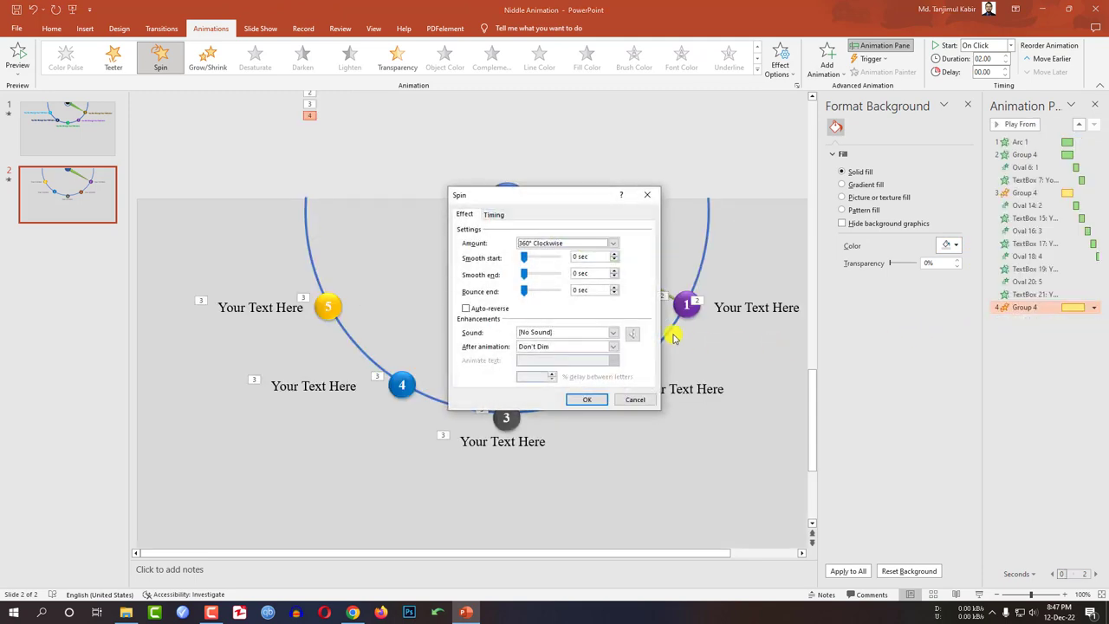
left_click(611, 245)
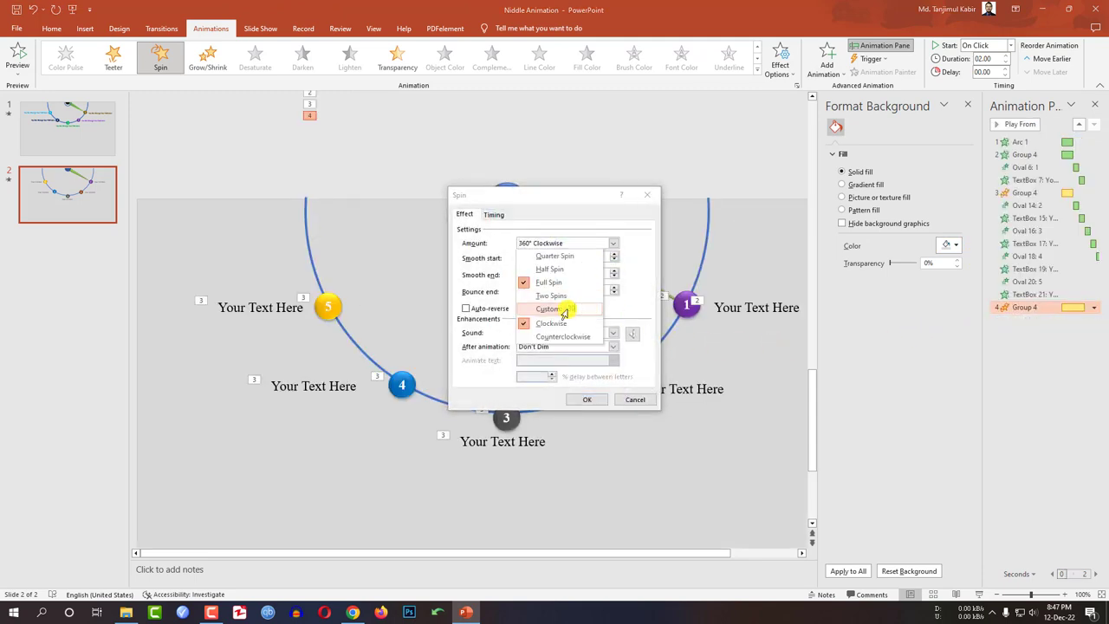
left_click(564, 309)
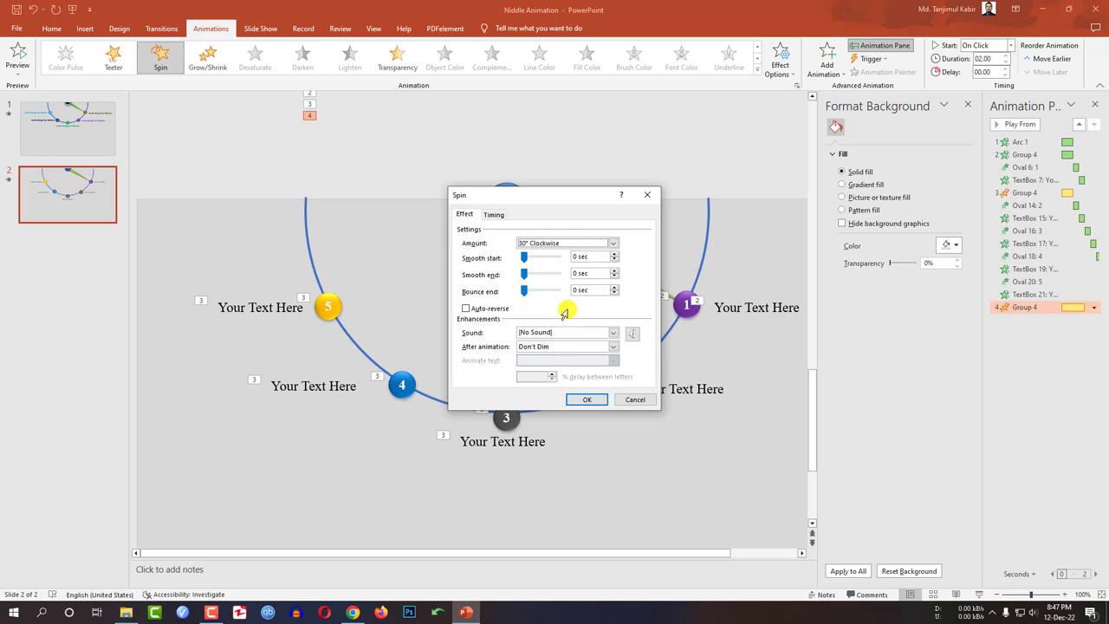
left_click(581, 400)
left_click_drag(1030, 306, 1030, 230)
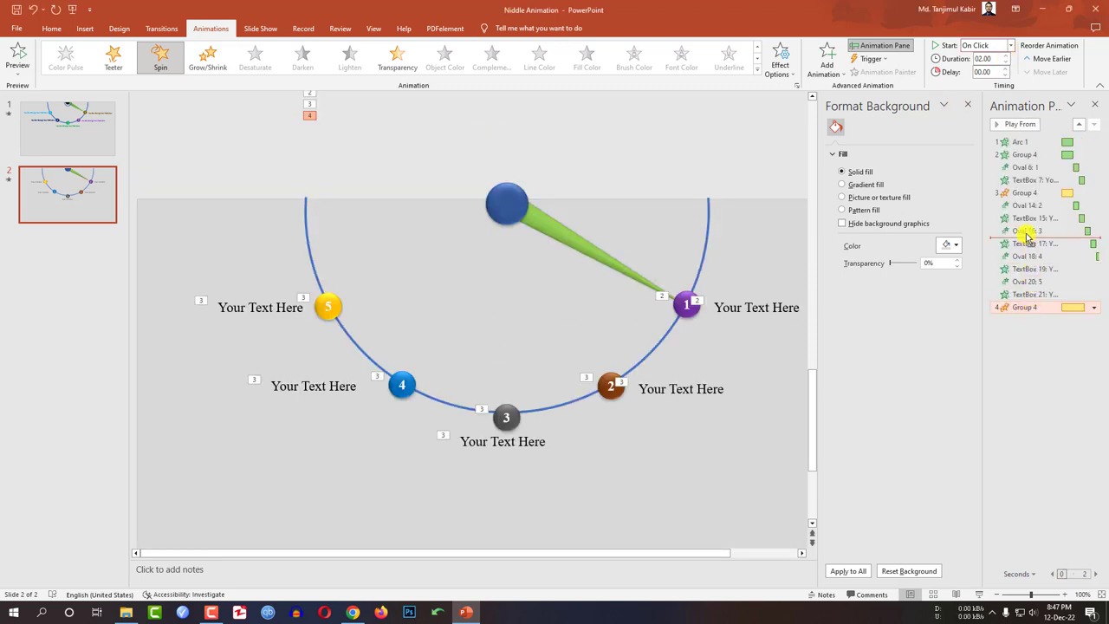
Step: Add a third Spin emphasis to the needle shape
left_click(607, 259)
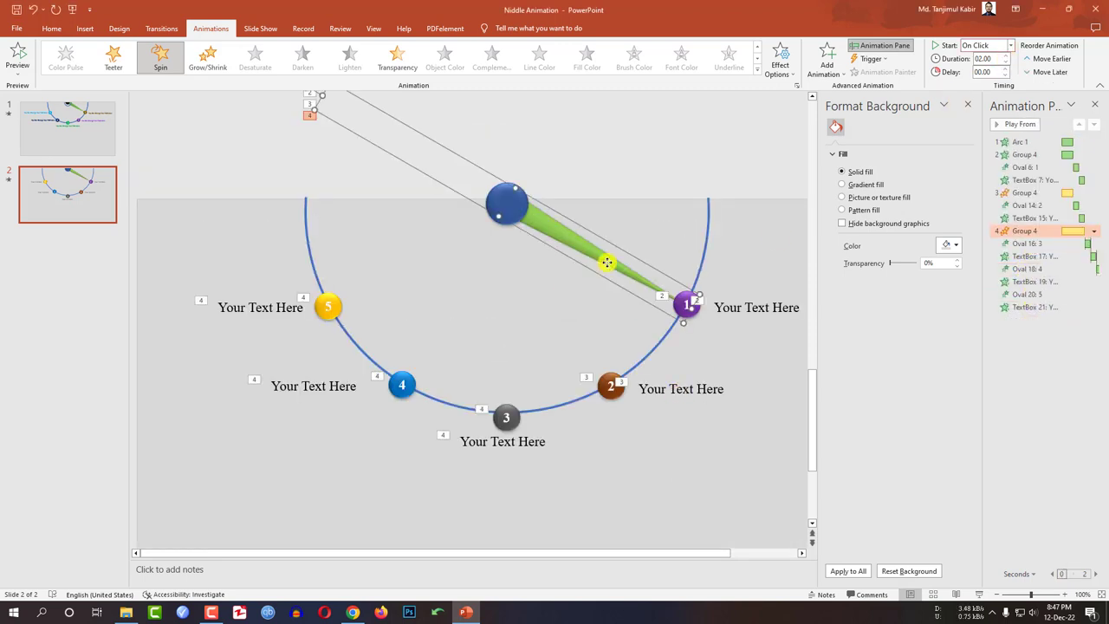
scroll(607, 259, "down", 2)
left_click(526, 324)
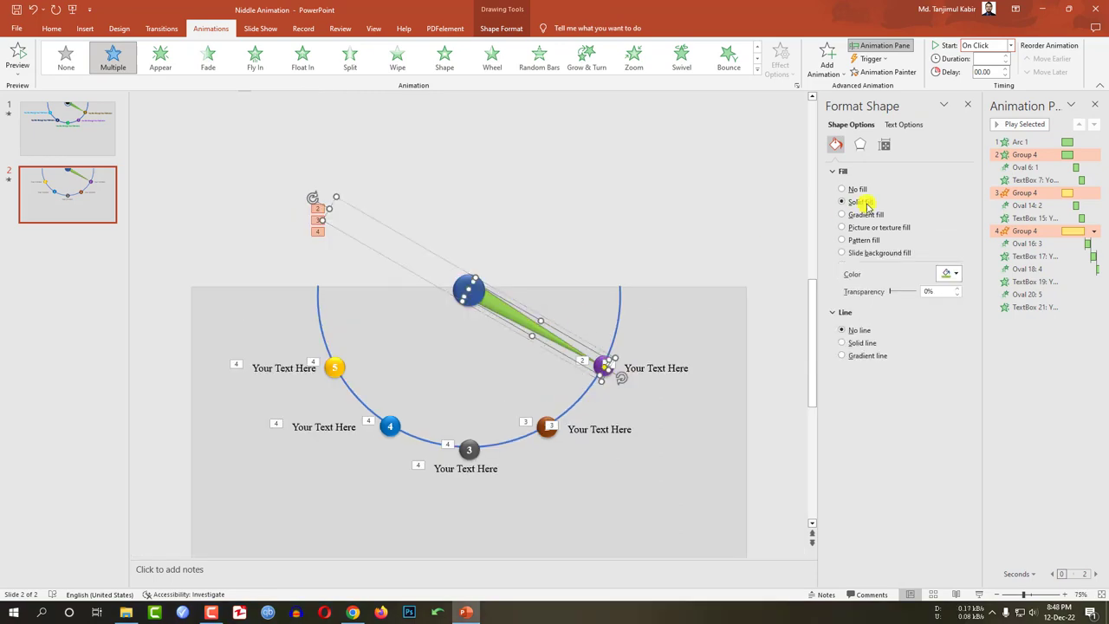
left_click(836, 76)
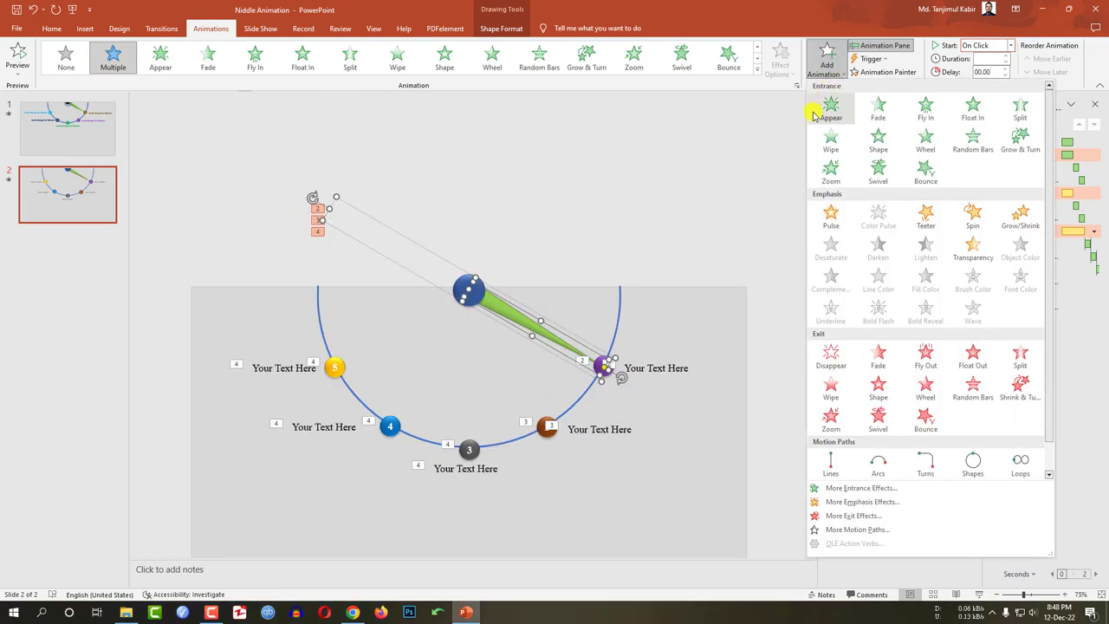
left_click(971, 218)
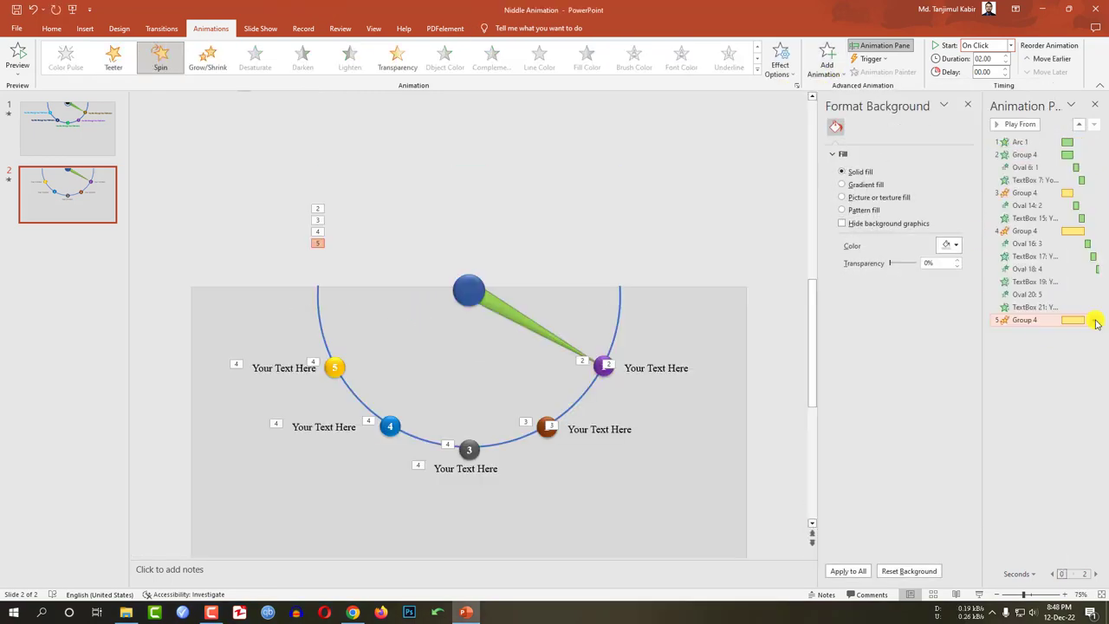
Step: Set the third spin to a custom 30° clockwise and reorder it after TextBox 17
left_click(1094, 320)
left_click(1020, 356)
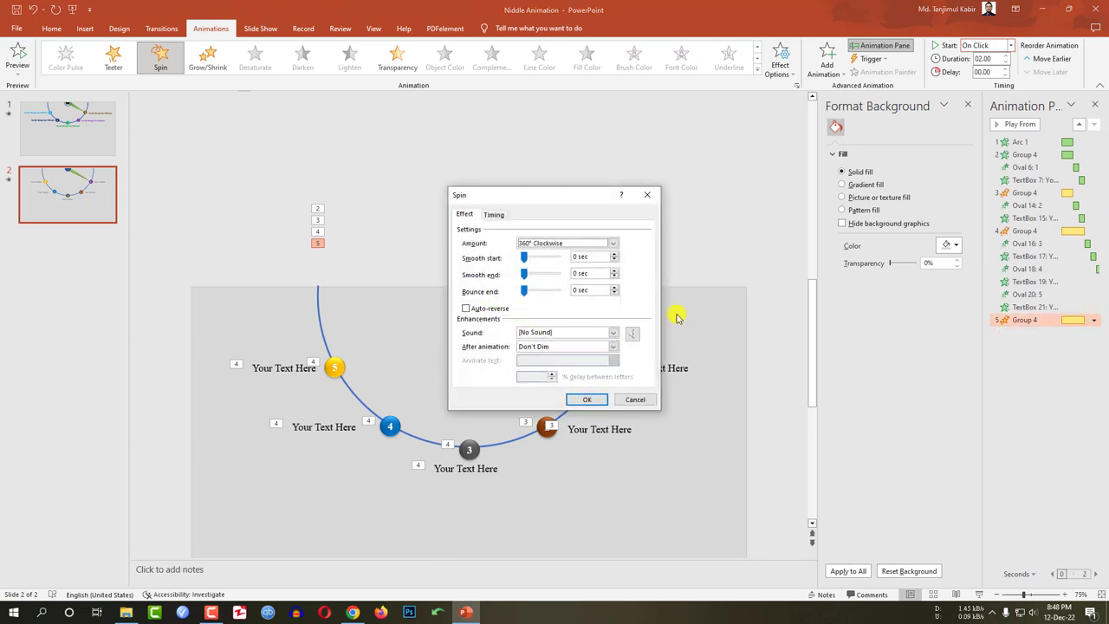
left_click(564, 243)
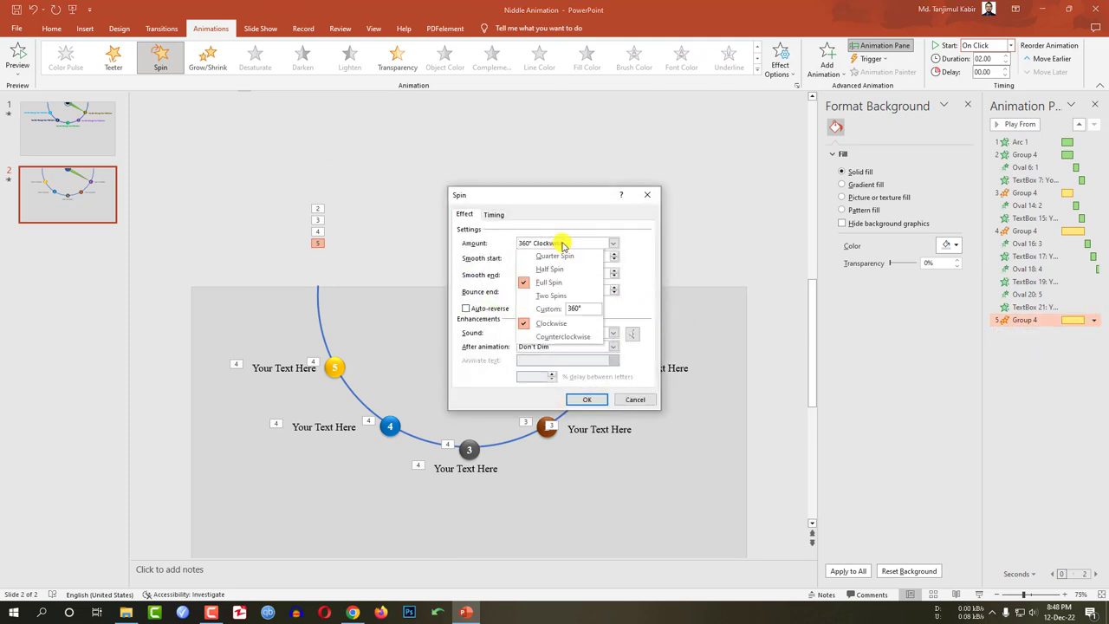
left_click(576, 309)
type("30")
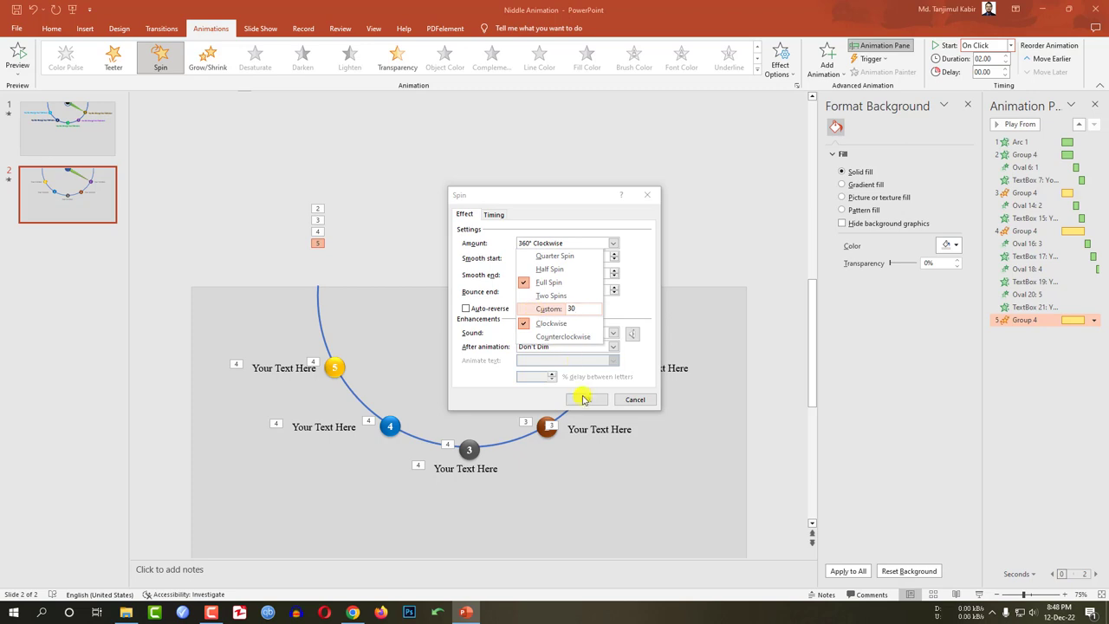
left_click(586, 336)
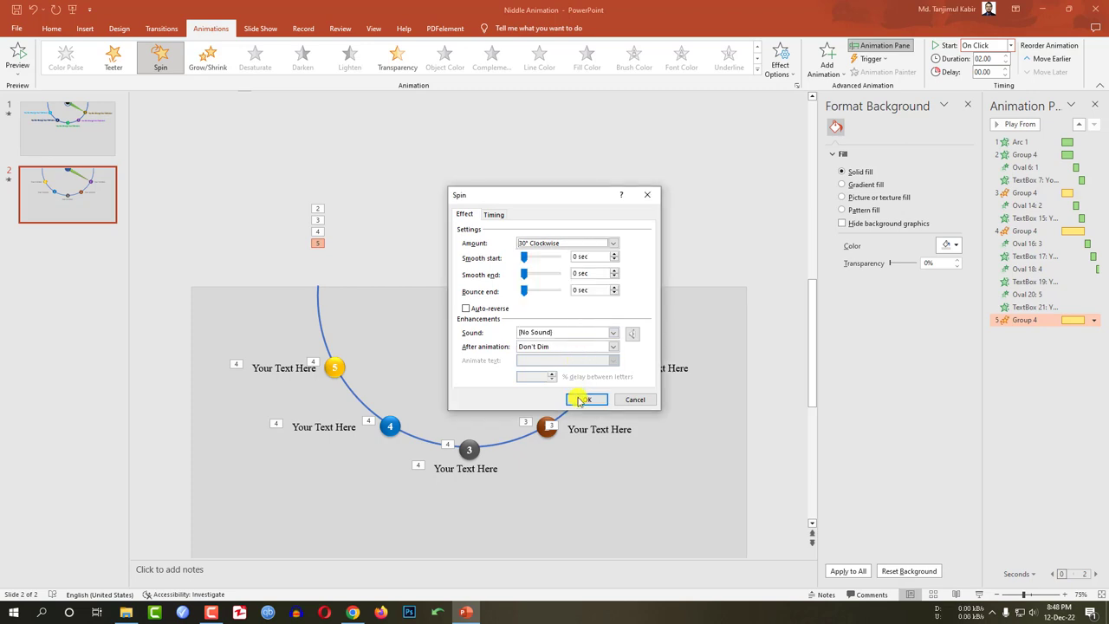
left_click(577, 398)
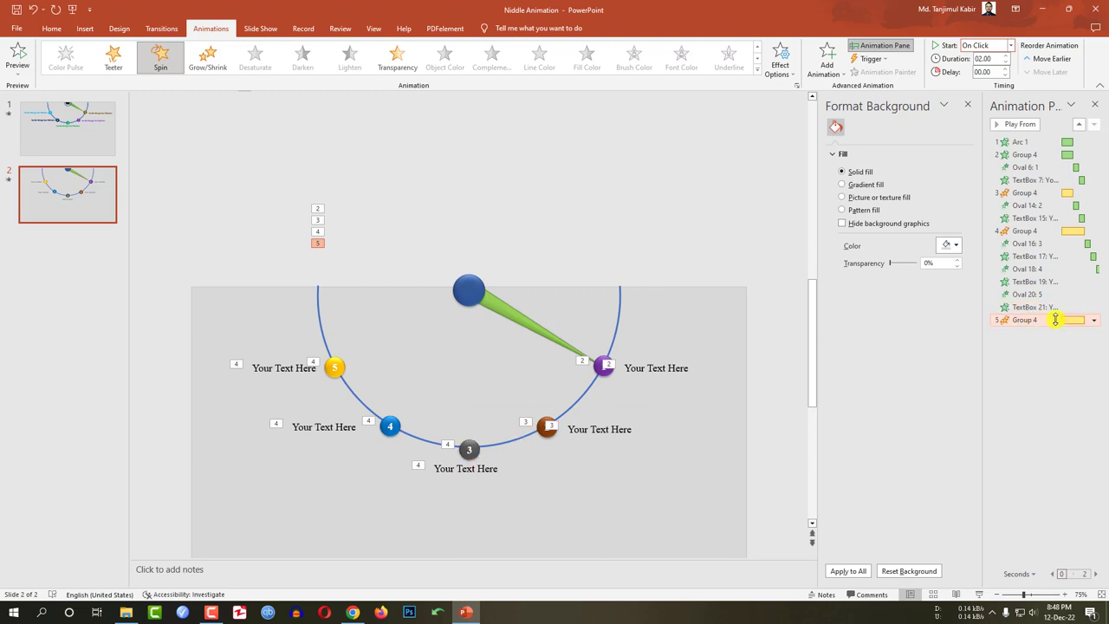
left_click_drag(1036, 320, 1033, 271)
left_click_drag(1028, 271, 1028, 270)
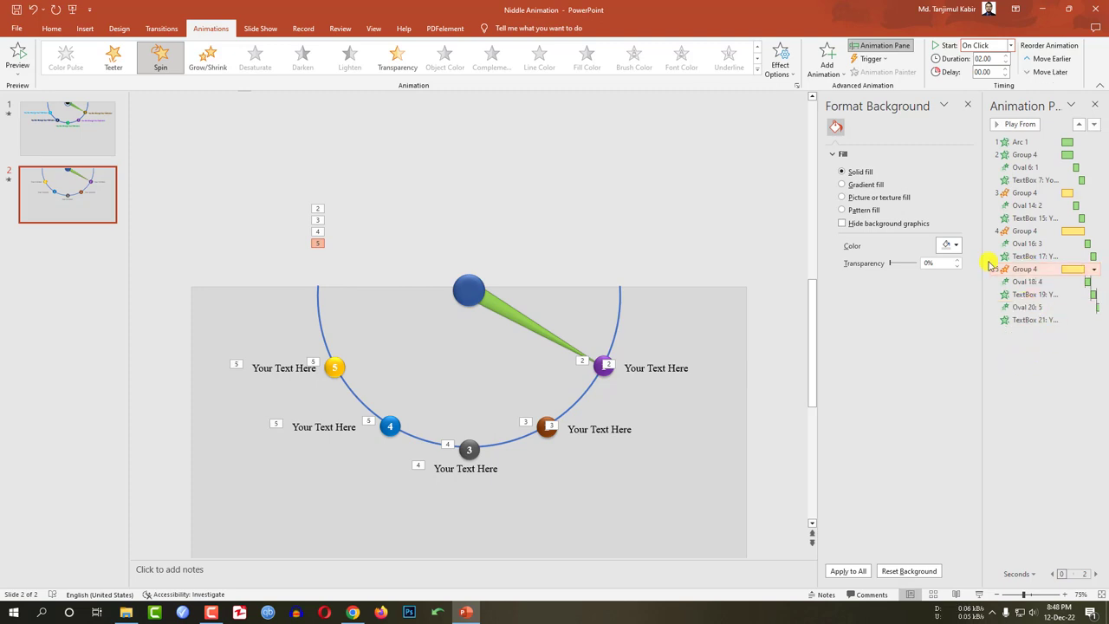
Step: Give the needle another 30° clockwise Spin, ordered after TextBox 19 and before Oval 20
left_click(537, 322)
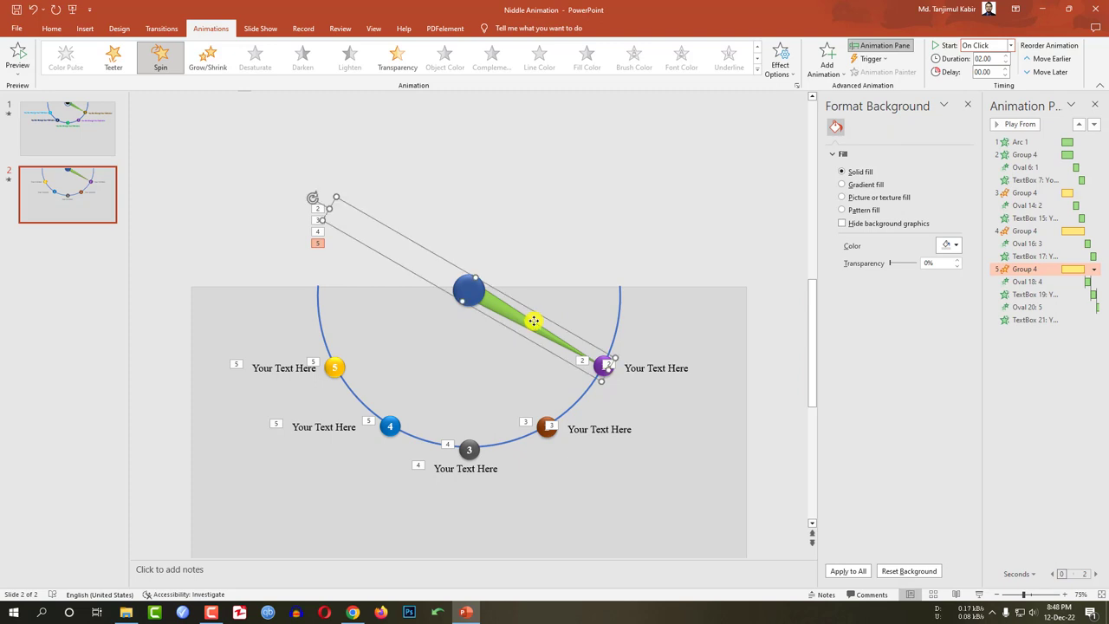
left_click(828, 59)
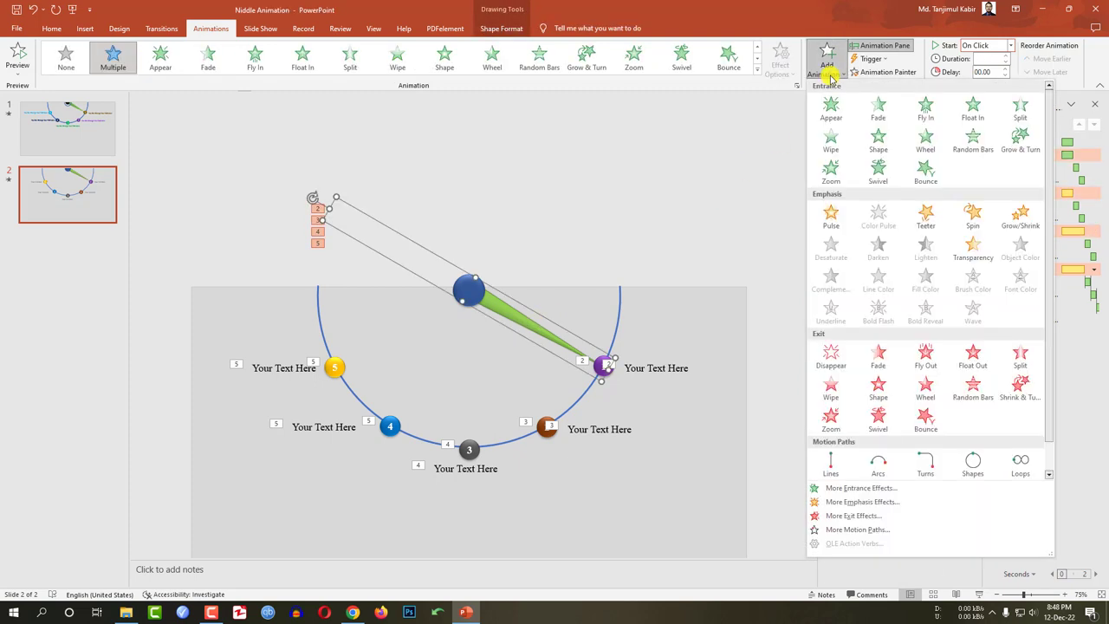
left_click(964, 214)
left_click(1095, 333)
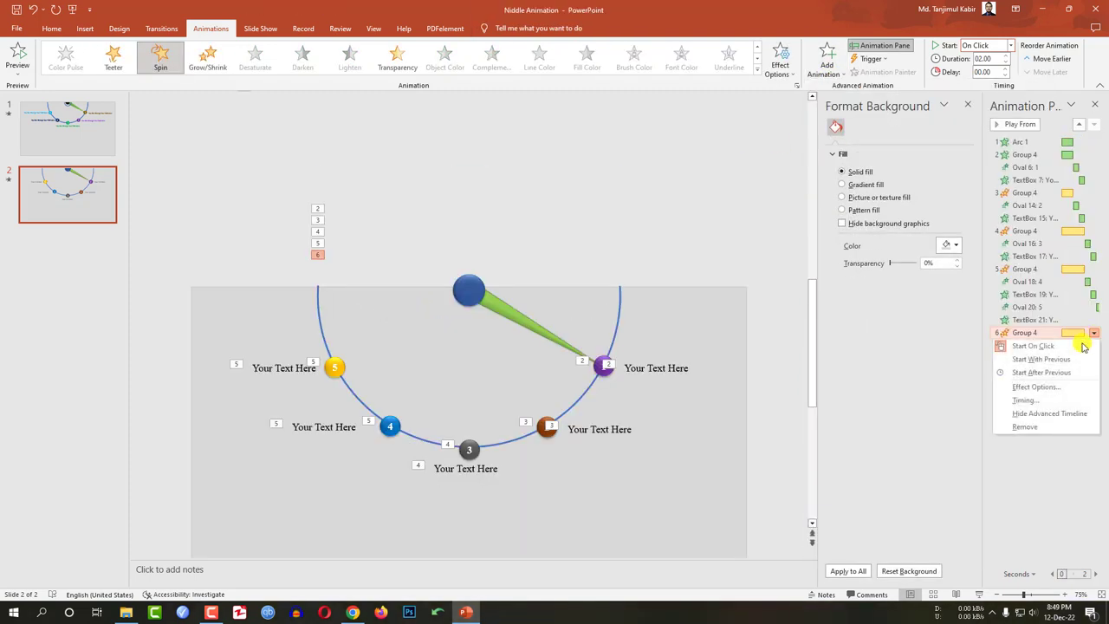
left_click(1036, 387)
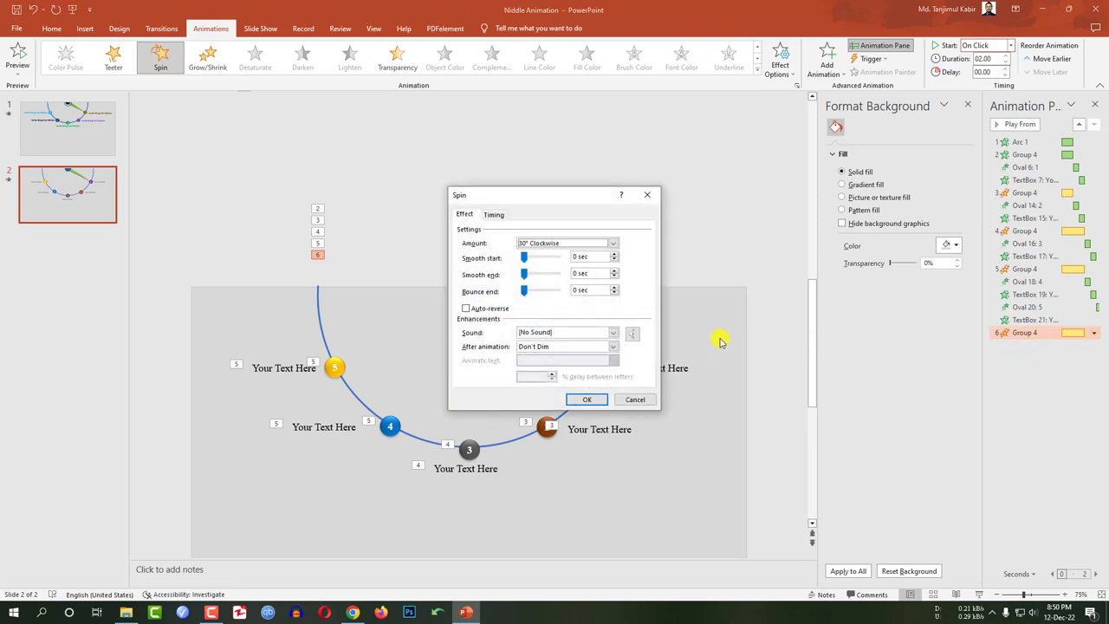
left_click(612, 242)
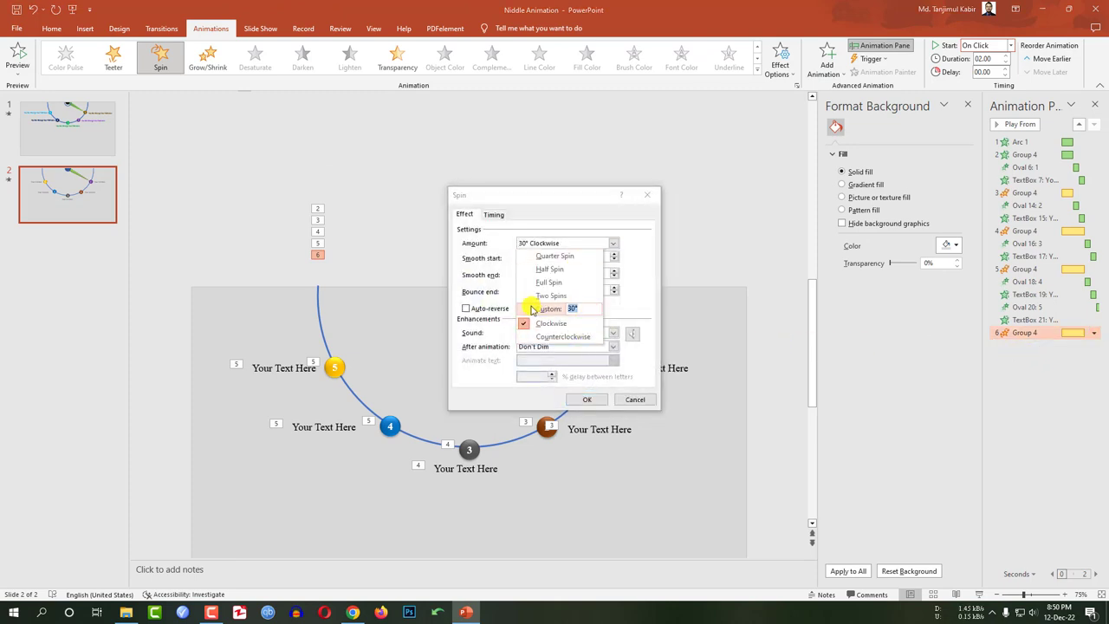
left_click(586, 399)
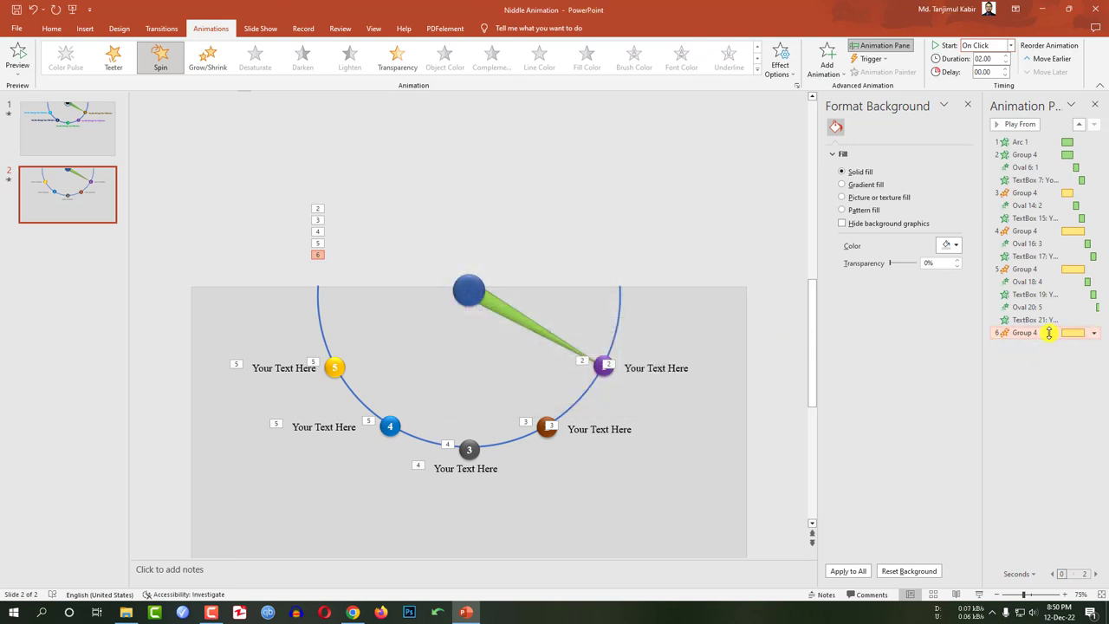
left_click_drag(1048, 332, 1040, 305)
left_click(582, 283)
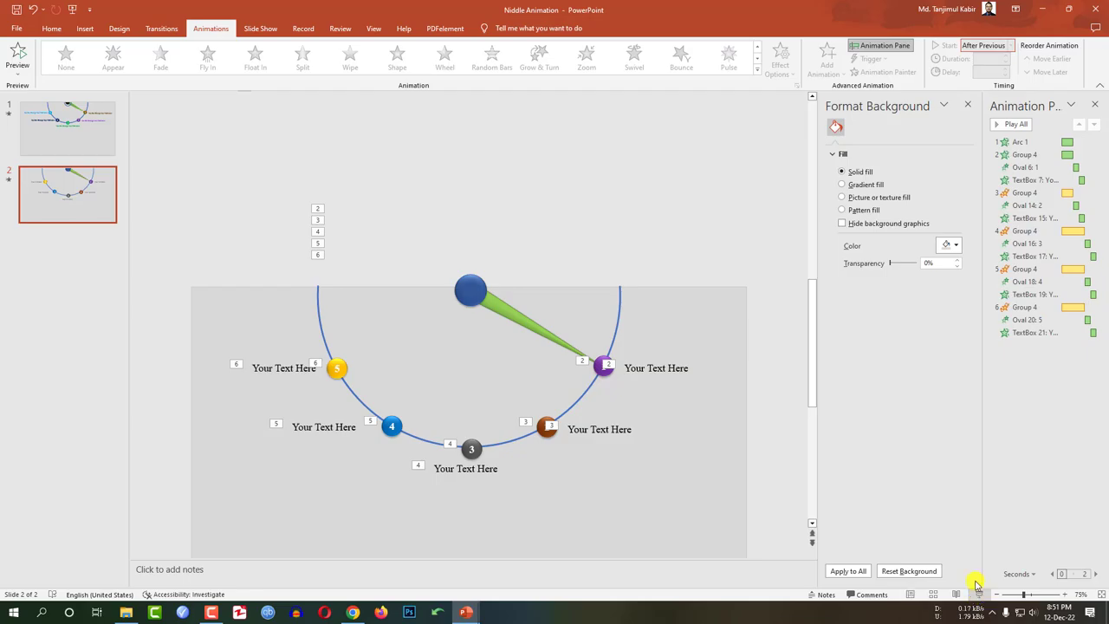
left_click(978, 595)
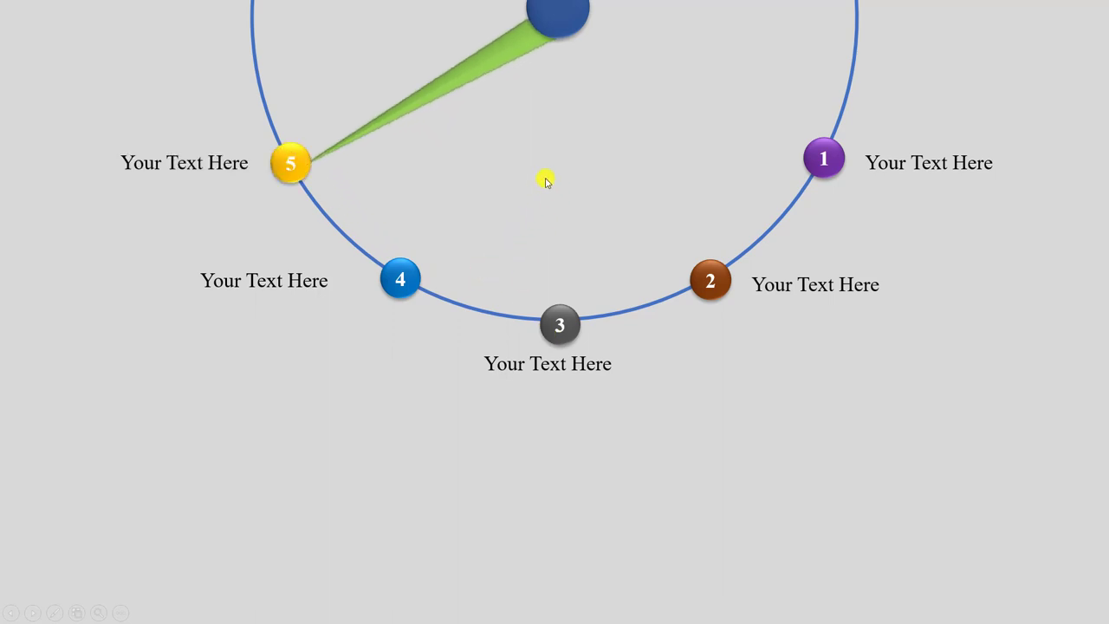
key("Escape")
scroll(546, 180, "down", 1)
scroll(546, 181, "down", 1)
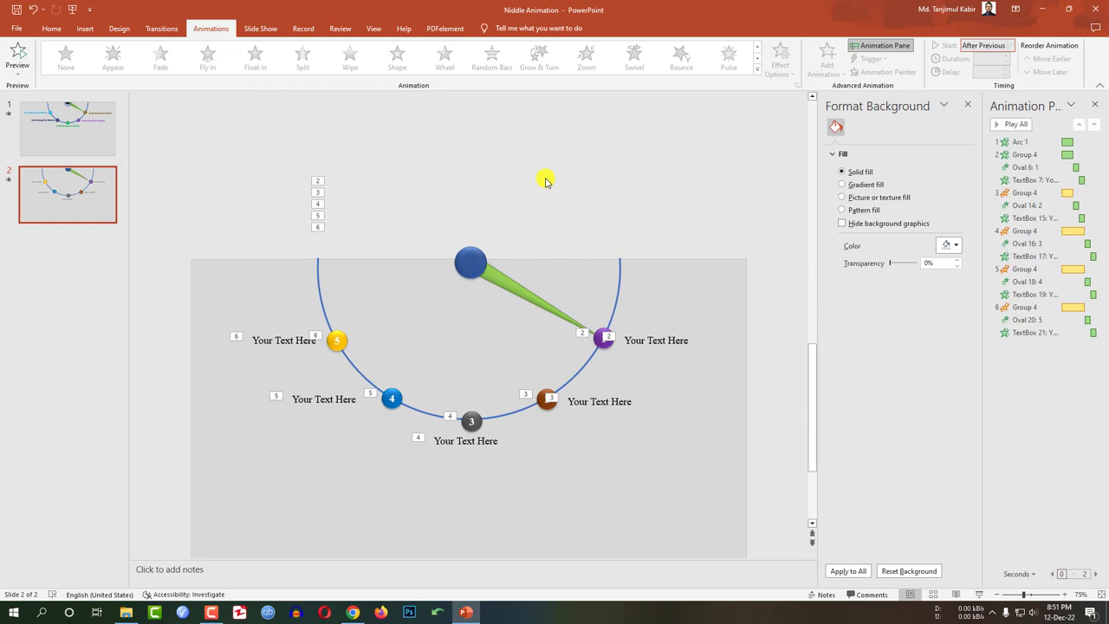
scroll(546, 180, "down", 1)
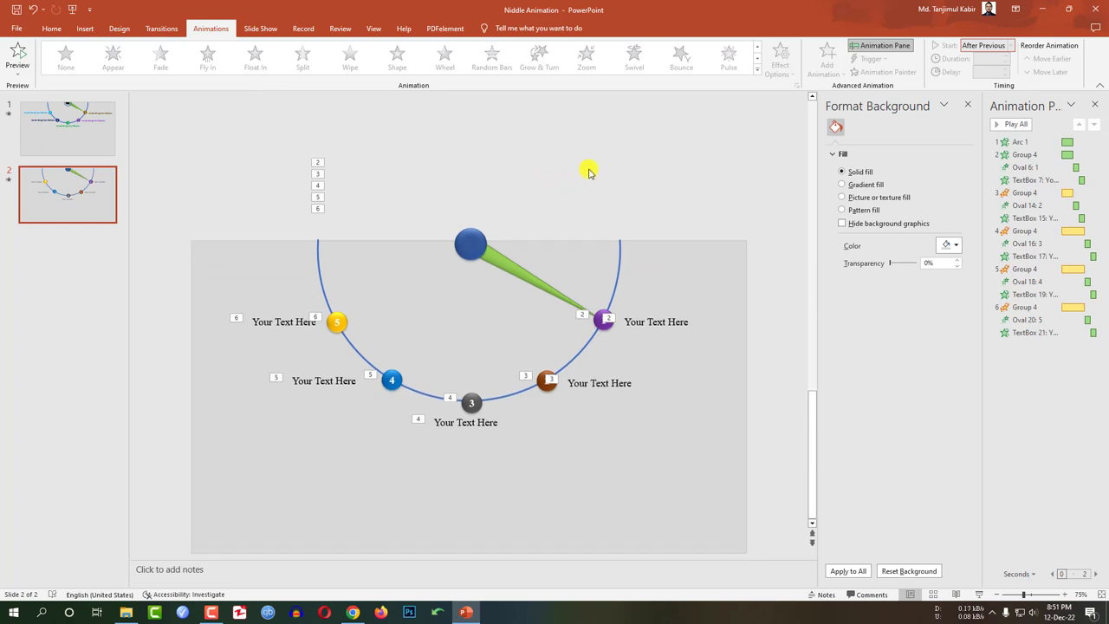